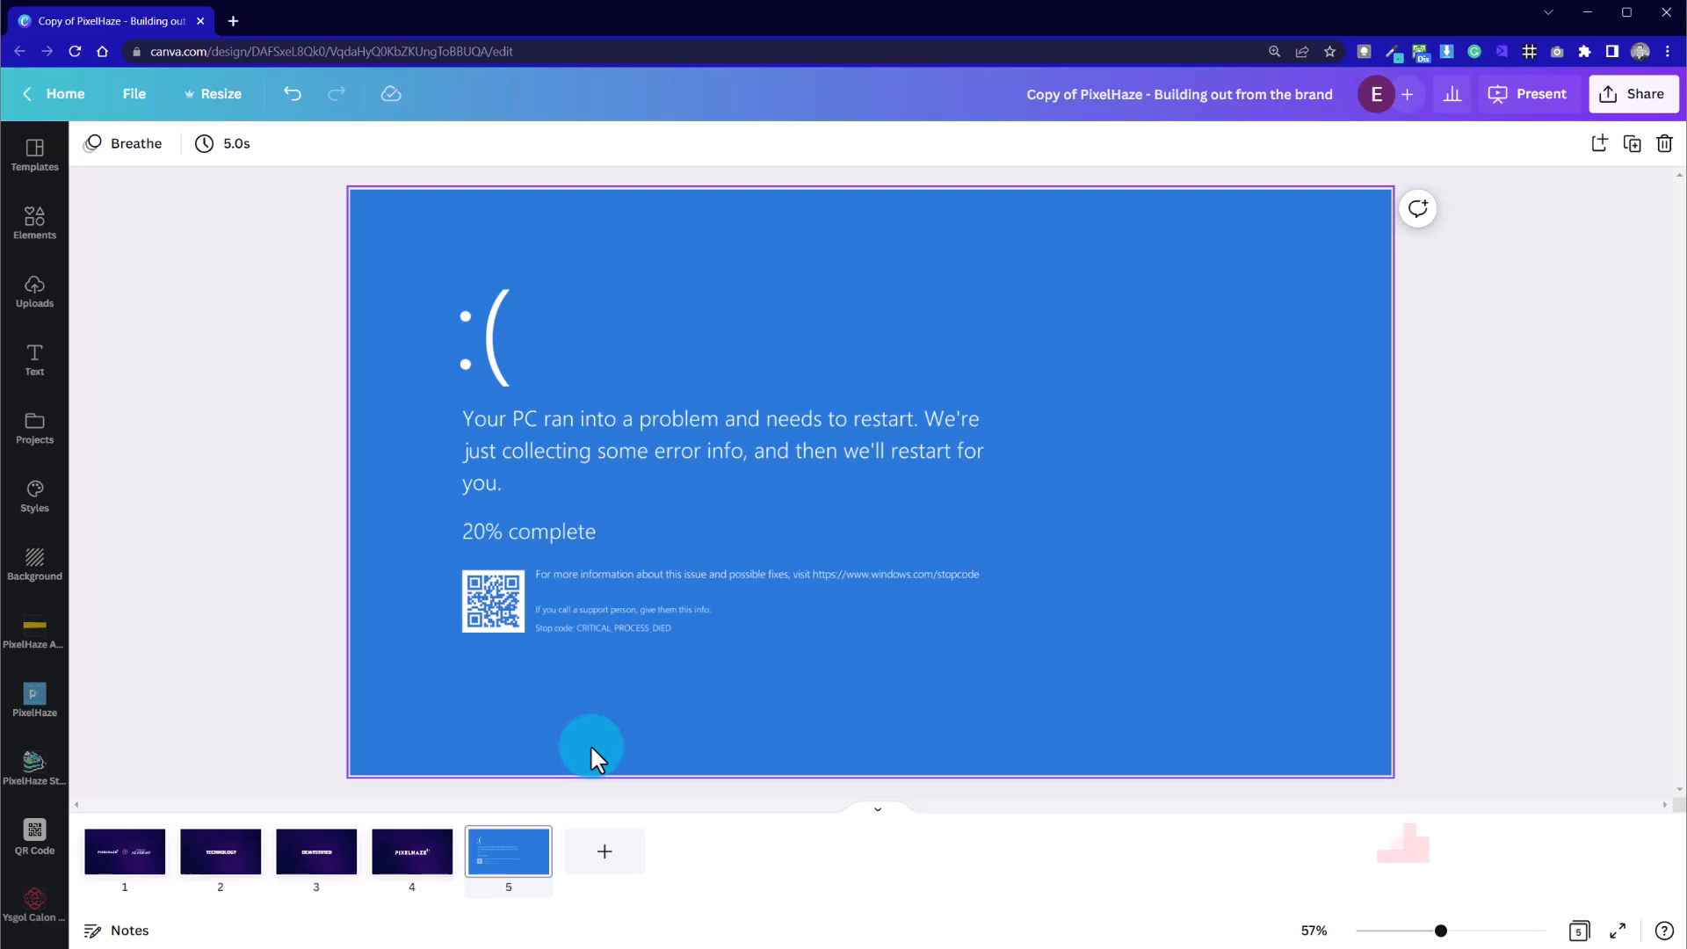
Duplicate page 5 with the blue error screen and return to the original page 5
left_click(566, 436)
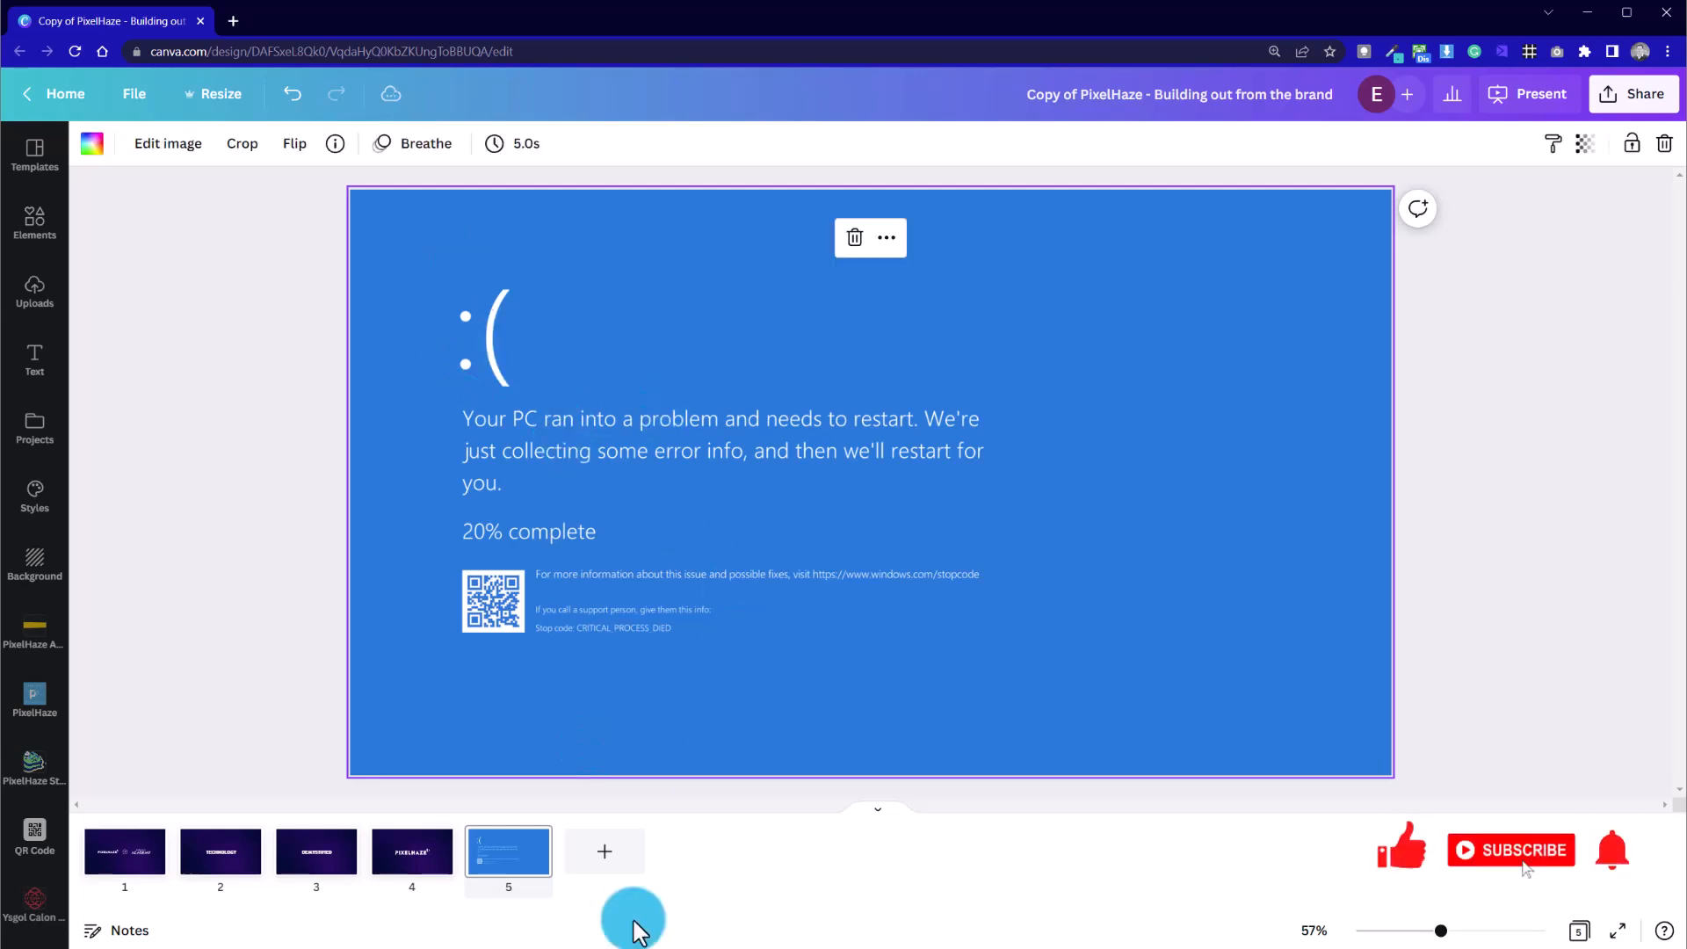
right_click(527, 876)
left_click(604, 597)
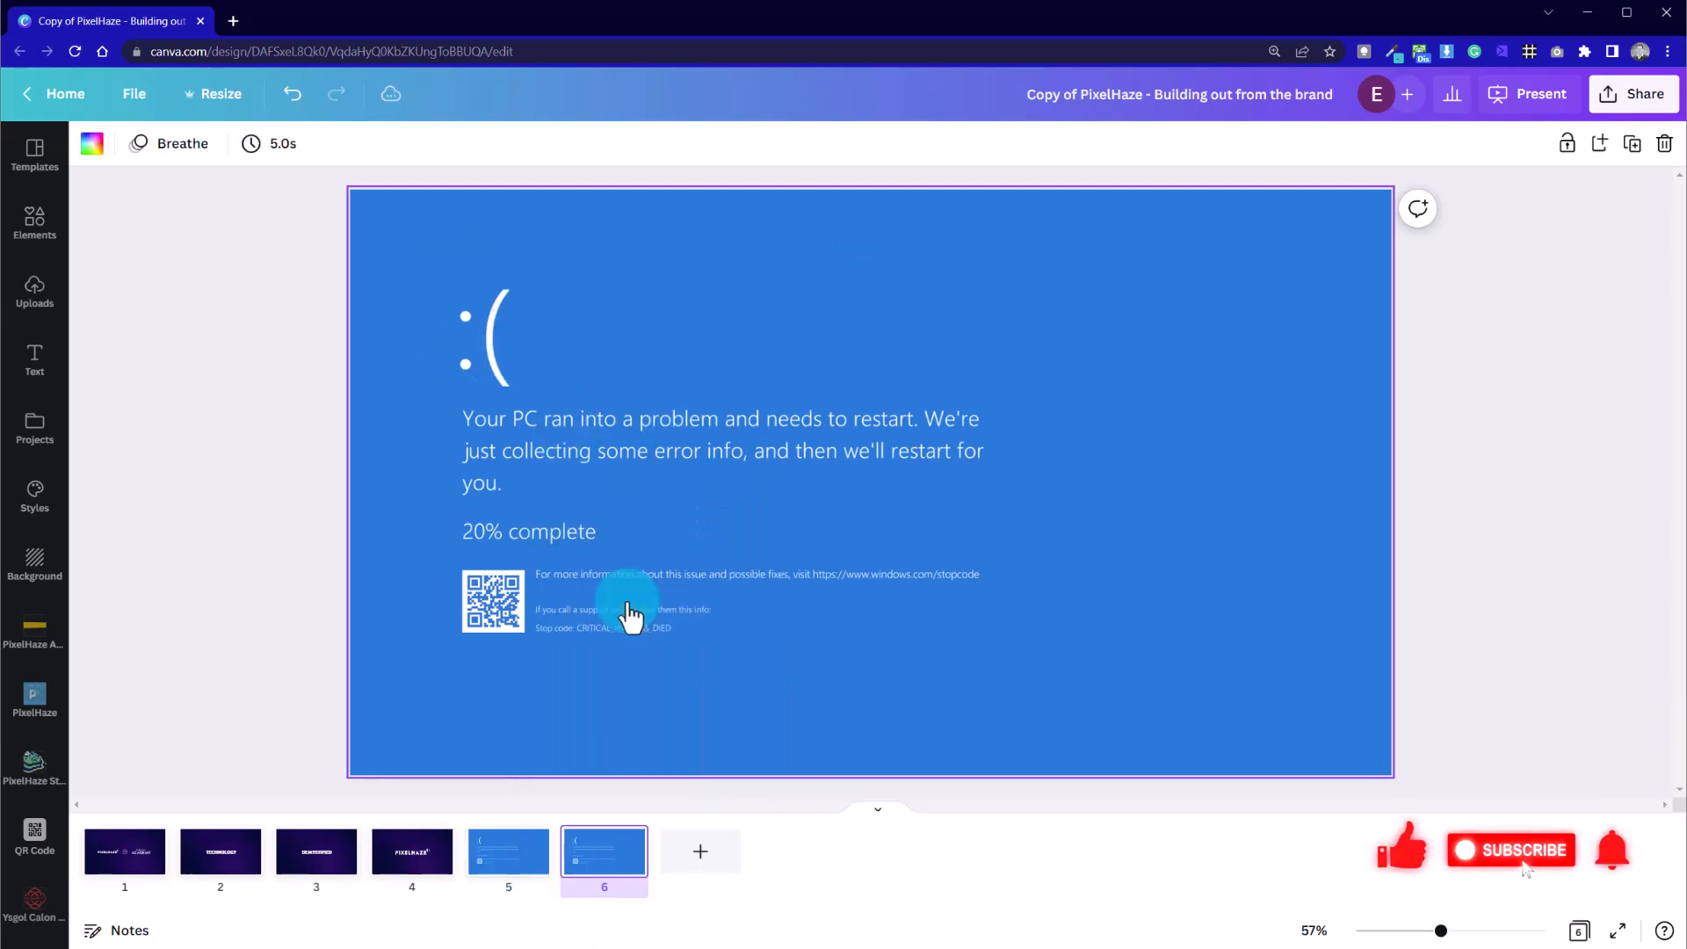
left_click(496, 865)
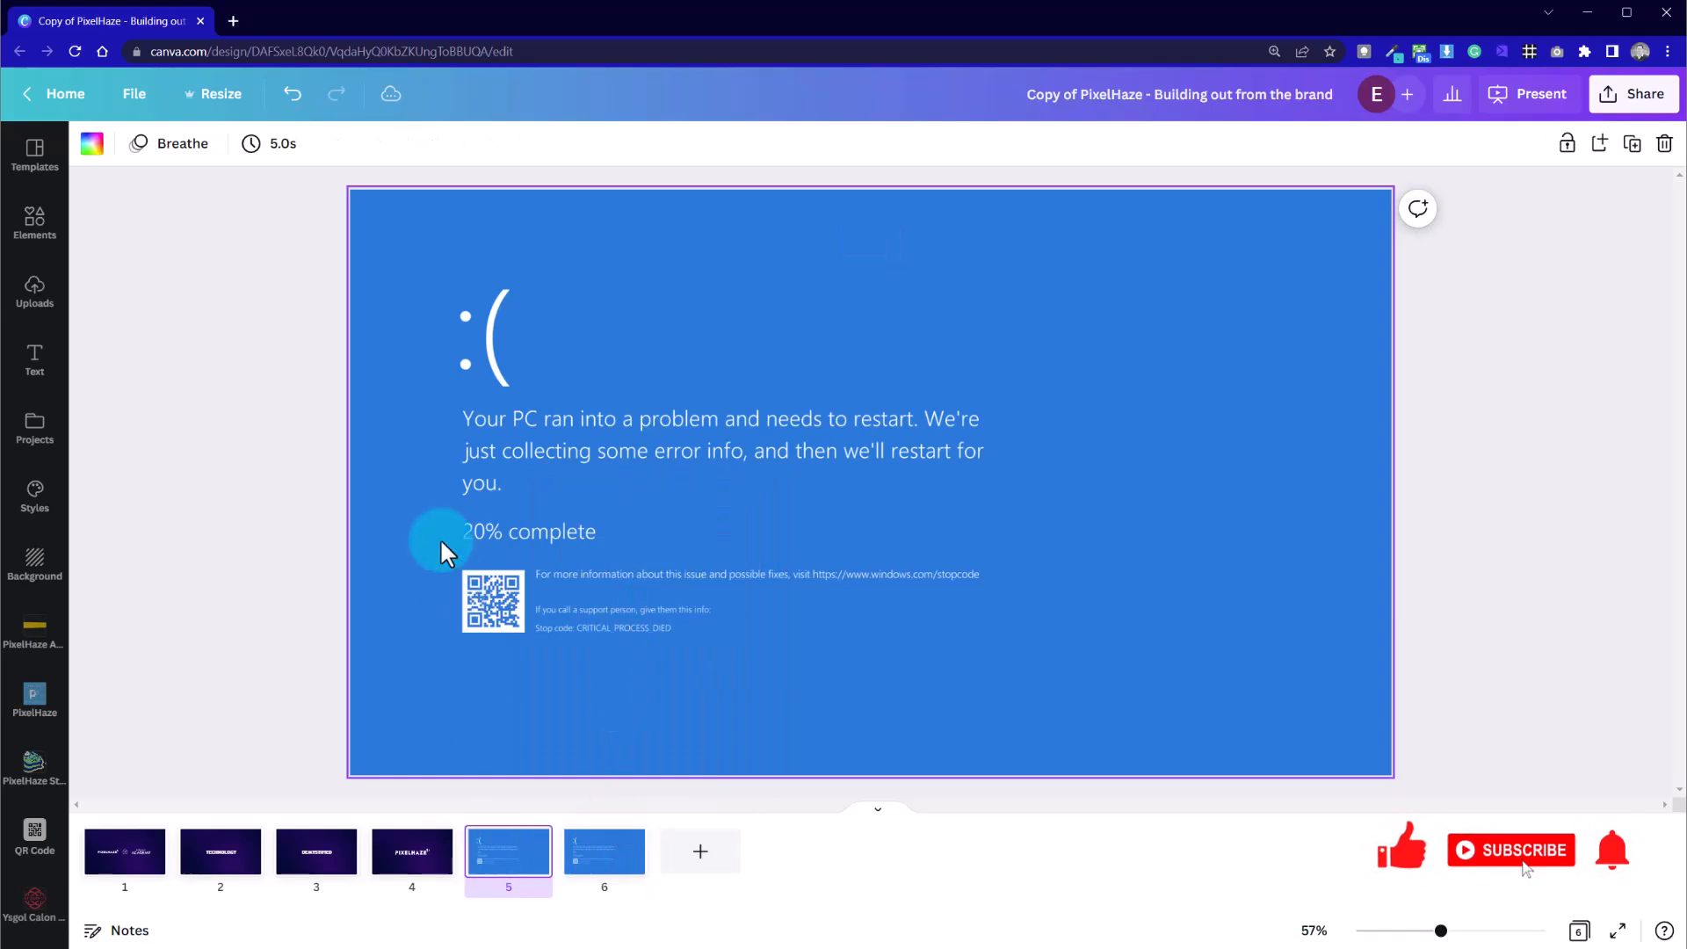
Detach the error-screen image on page 5 from the page background
left_click(383, 509)
right_click(663, 297)
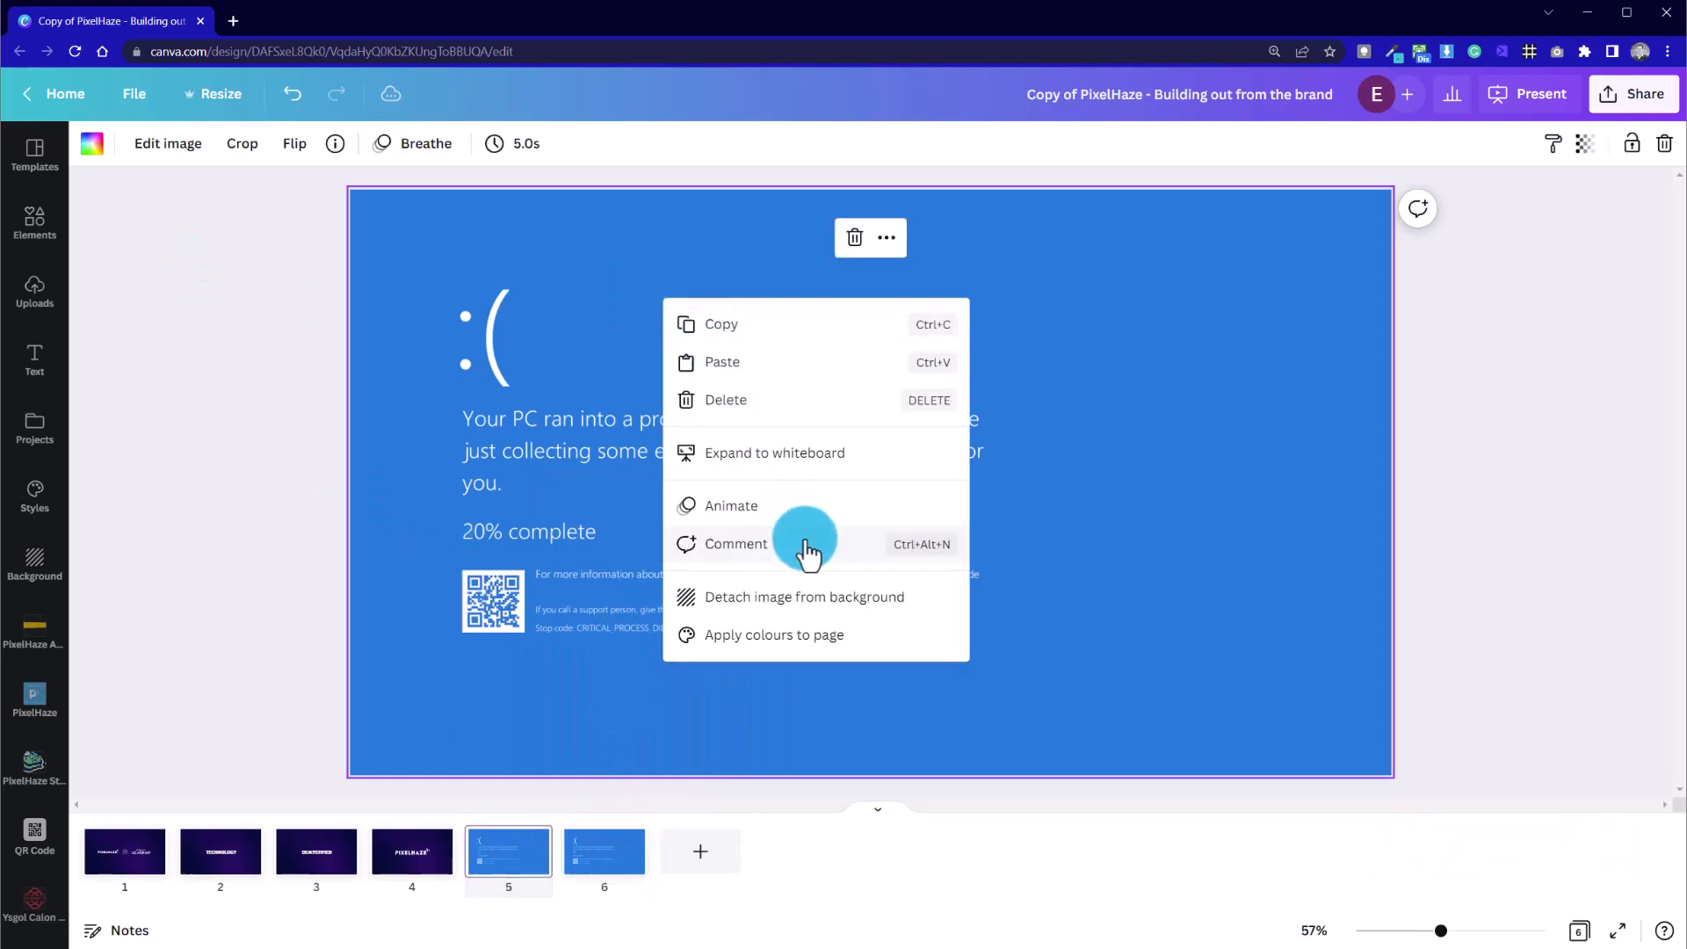
left_click(826, 607)
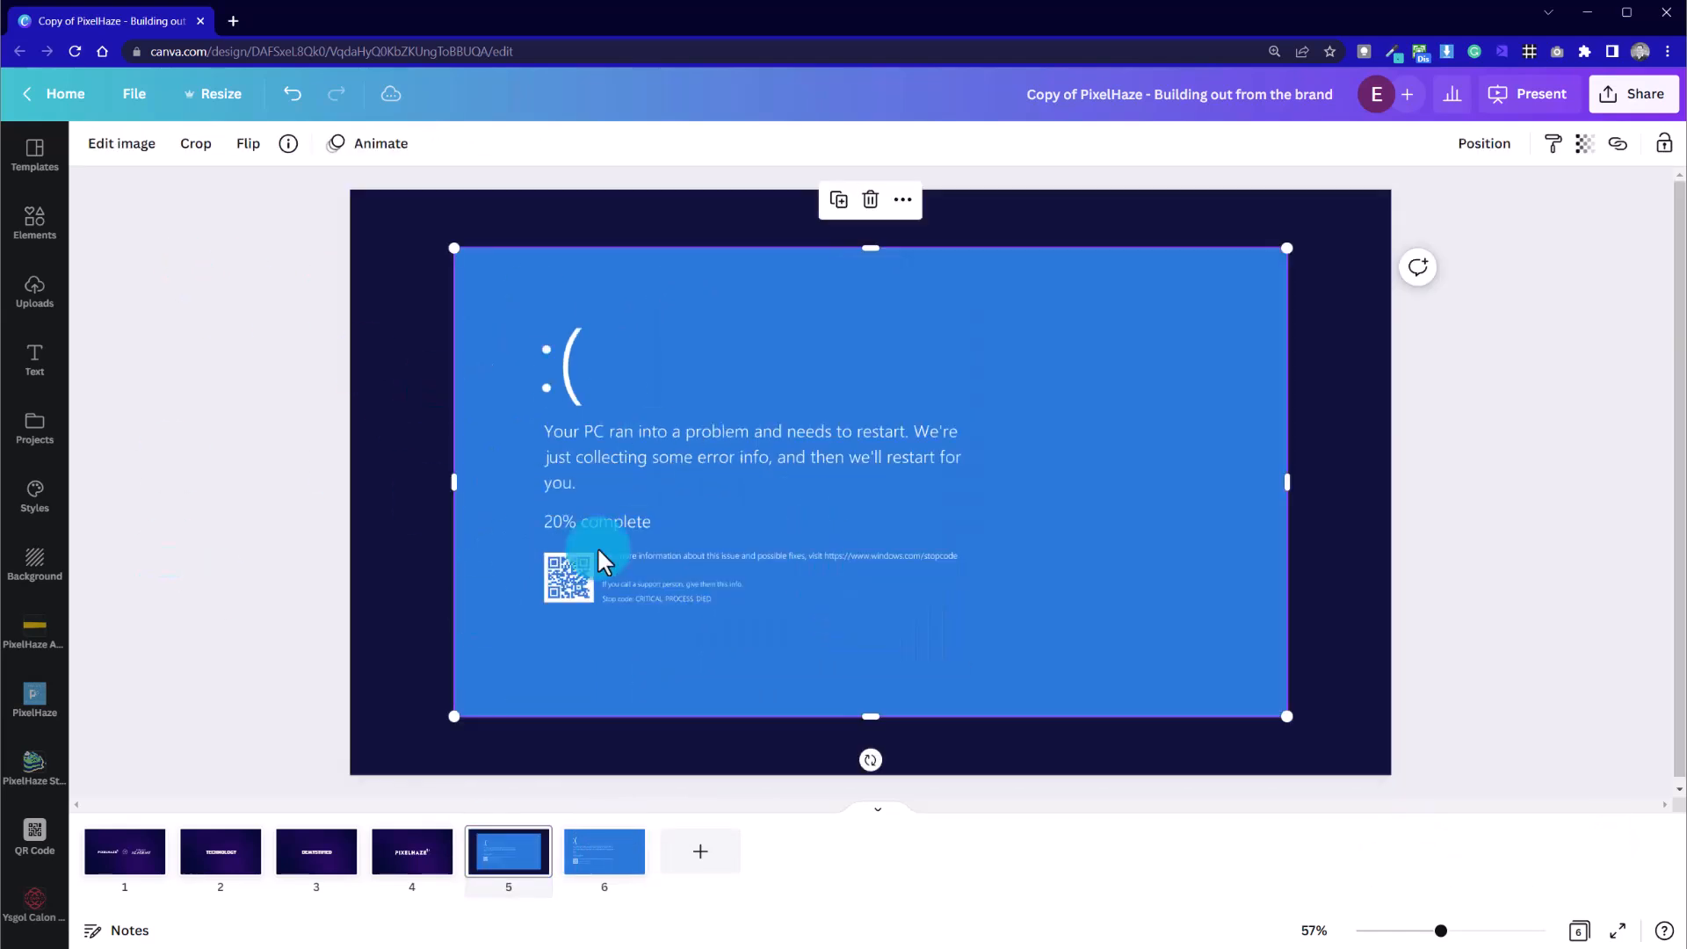
Move the detached image to the page corner, enlarge it to fill the page, and detach it from the background again
left_click_drag(512, 681, 509, 520)
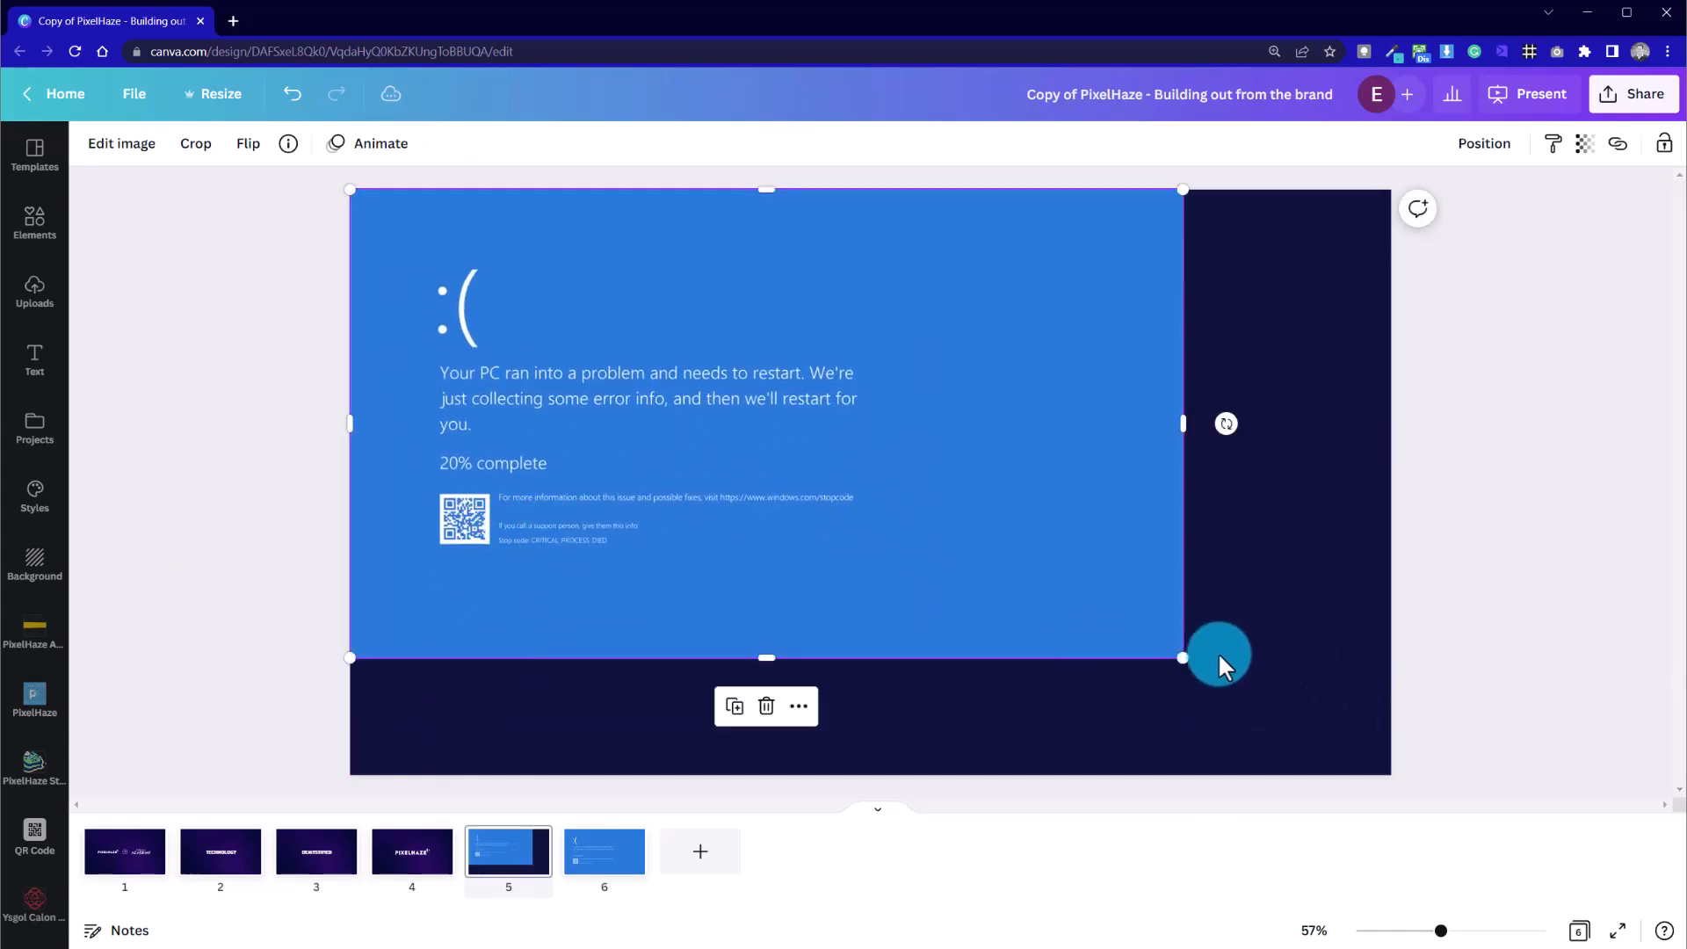
left_click_drag(1183, 657, 1394, 678)
left_click(888, 556)
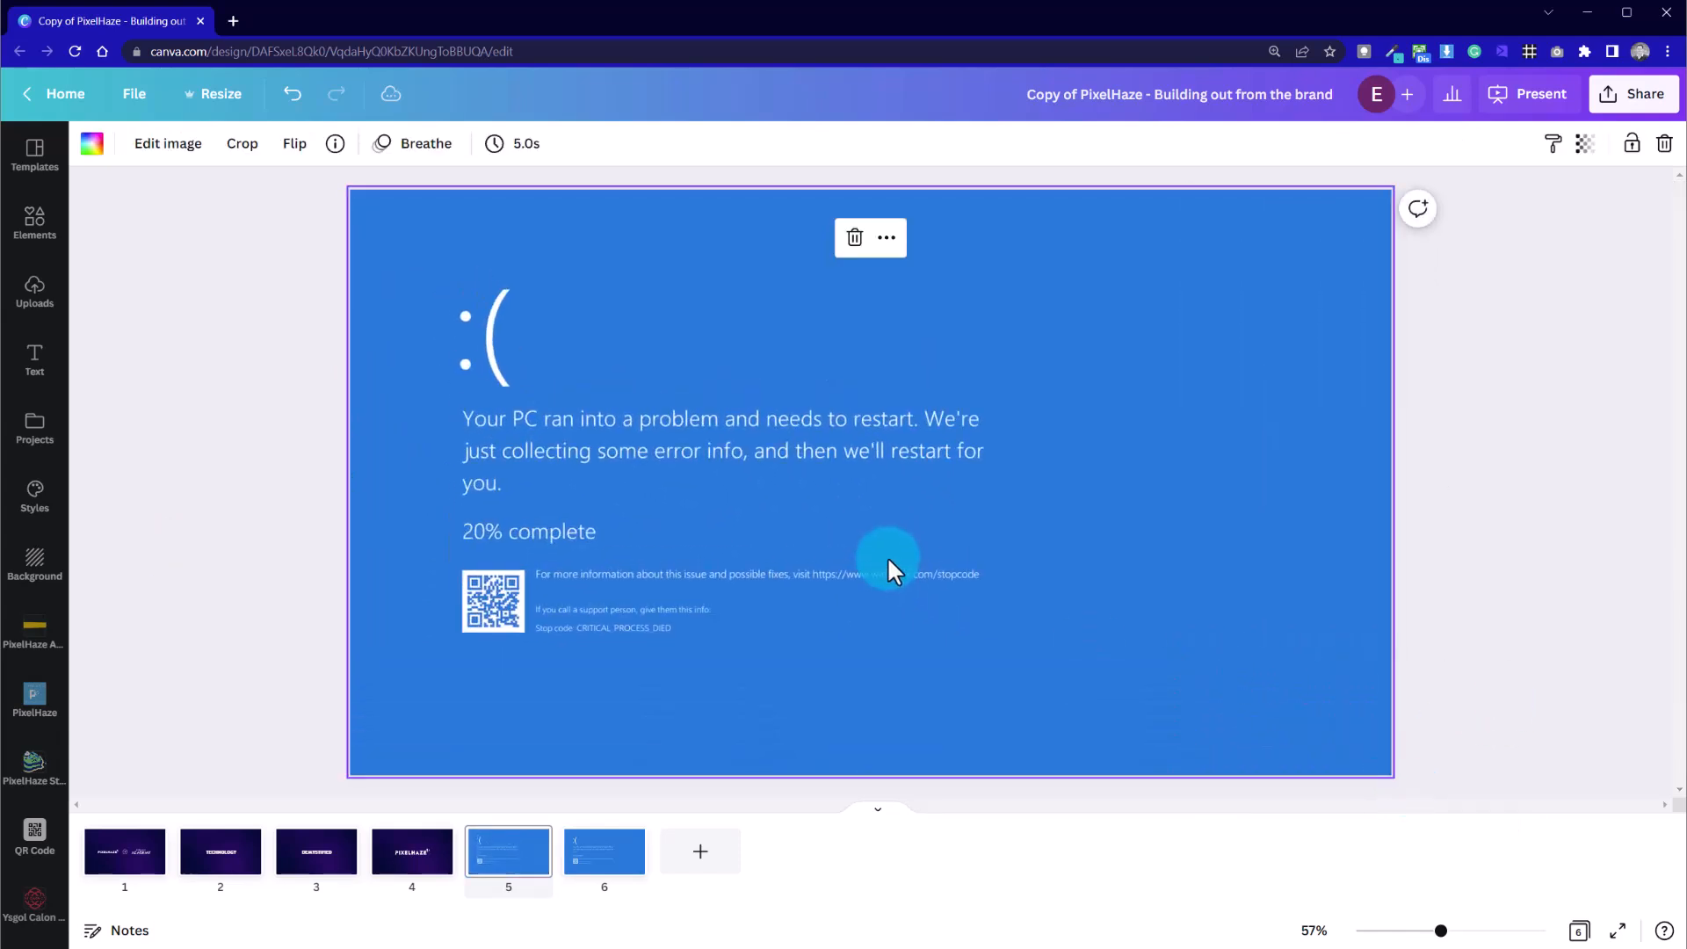
right_click(837, 302)
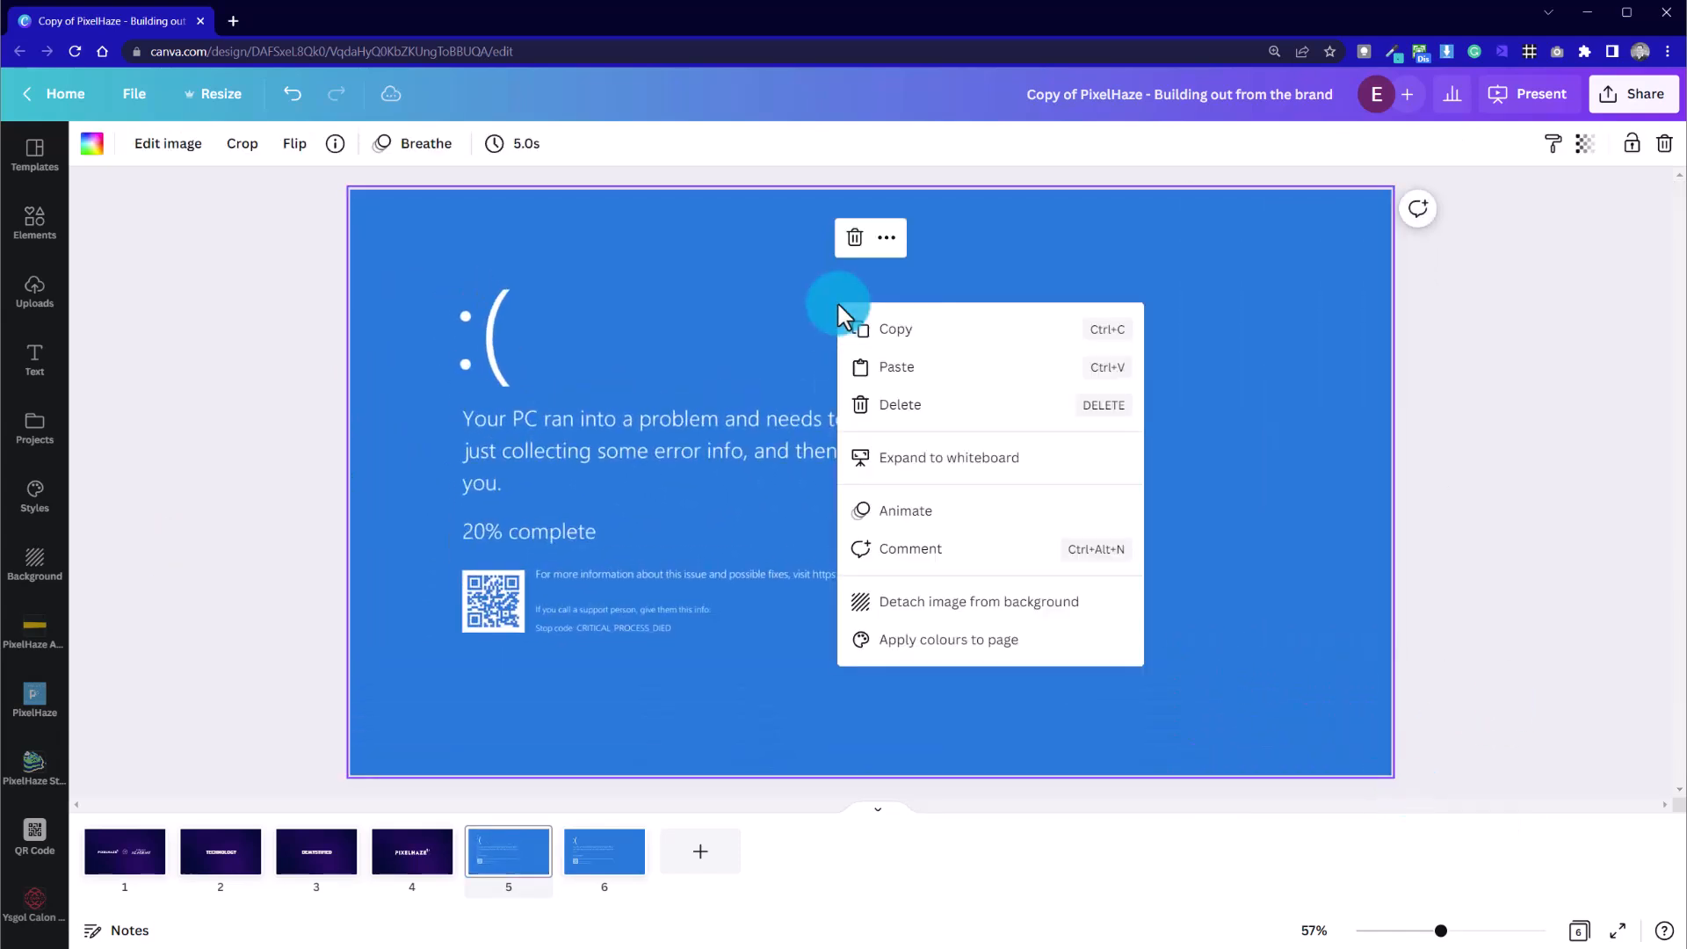
left_click(982, 605)
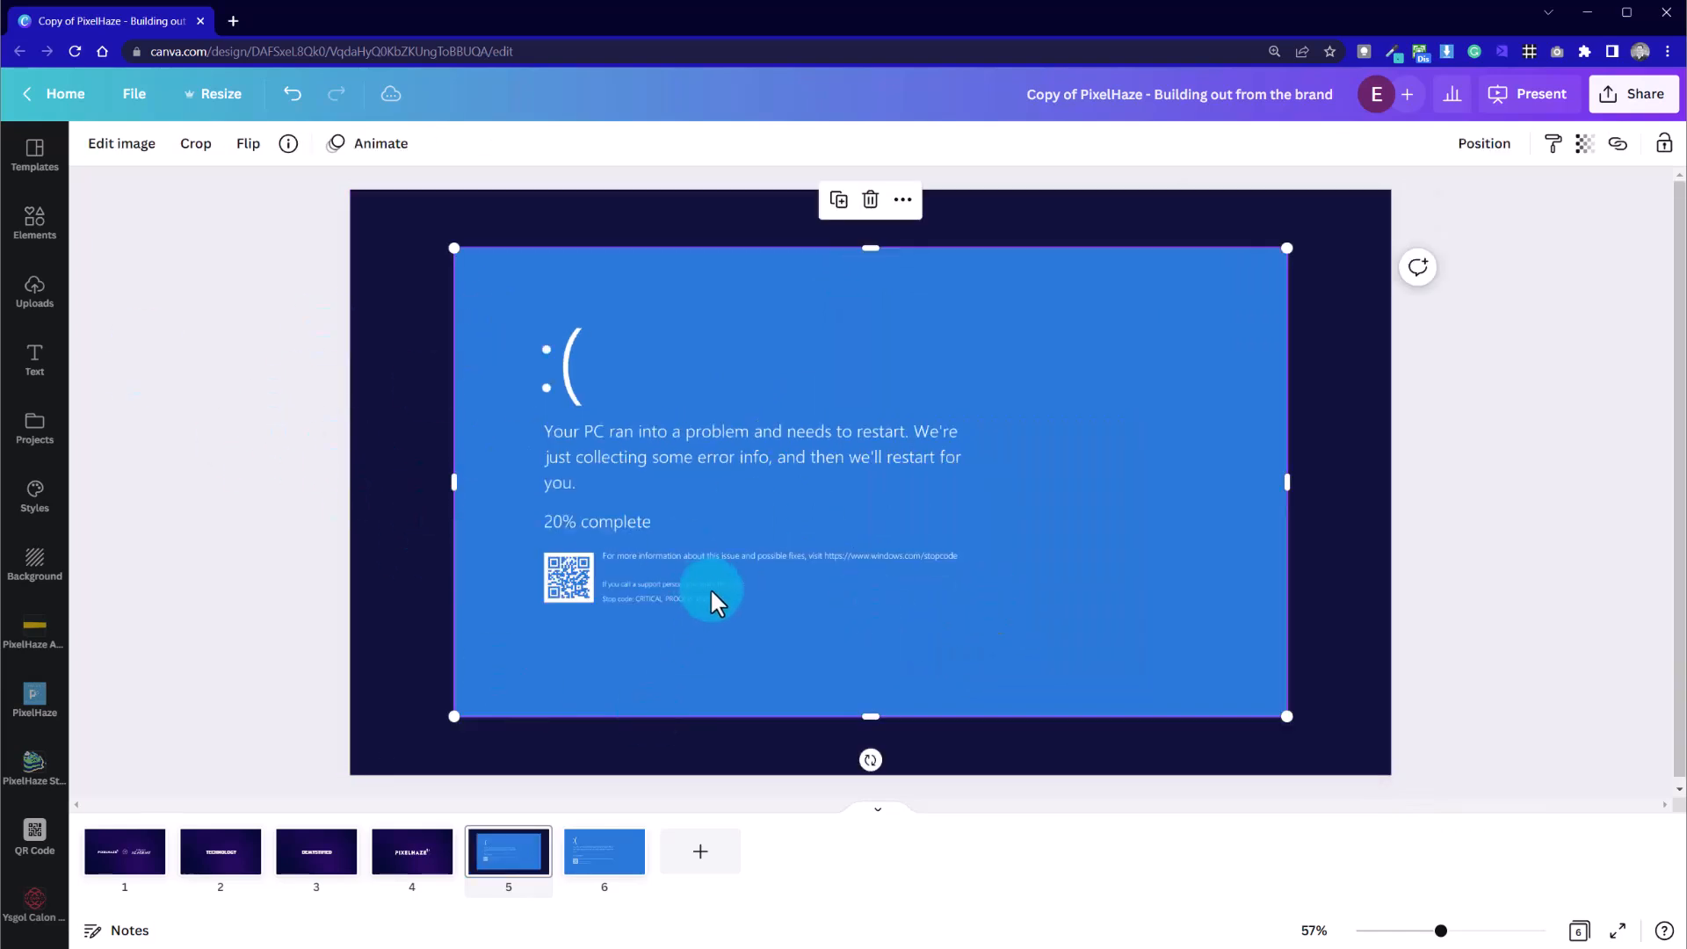
Remove the blue background of the detached error-screen image with Background Remover
left_click(412, 398)
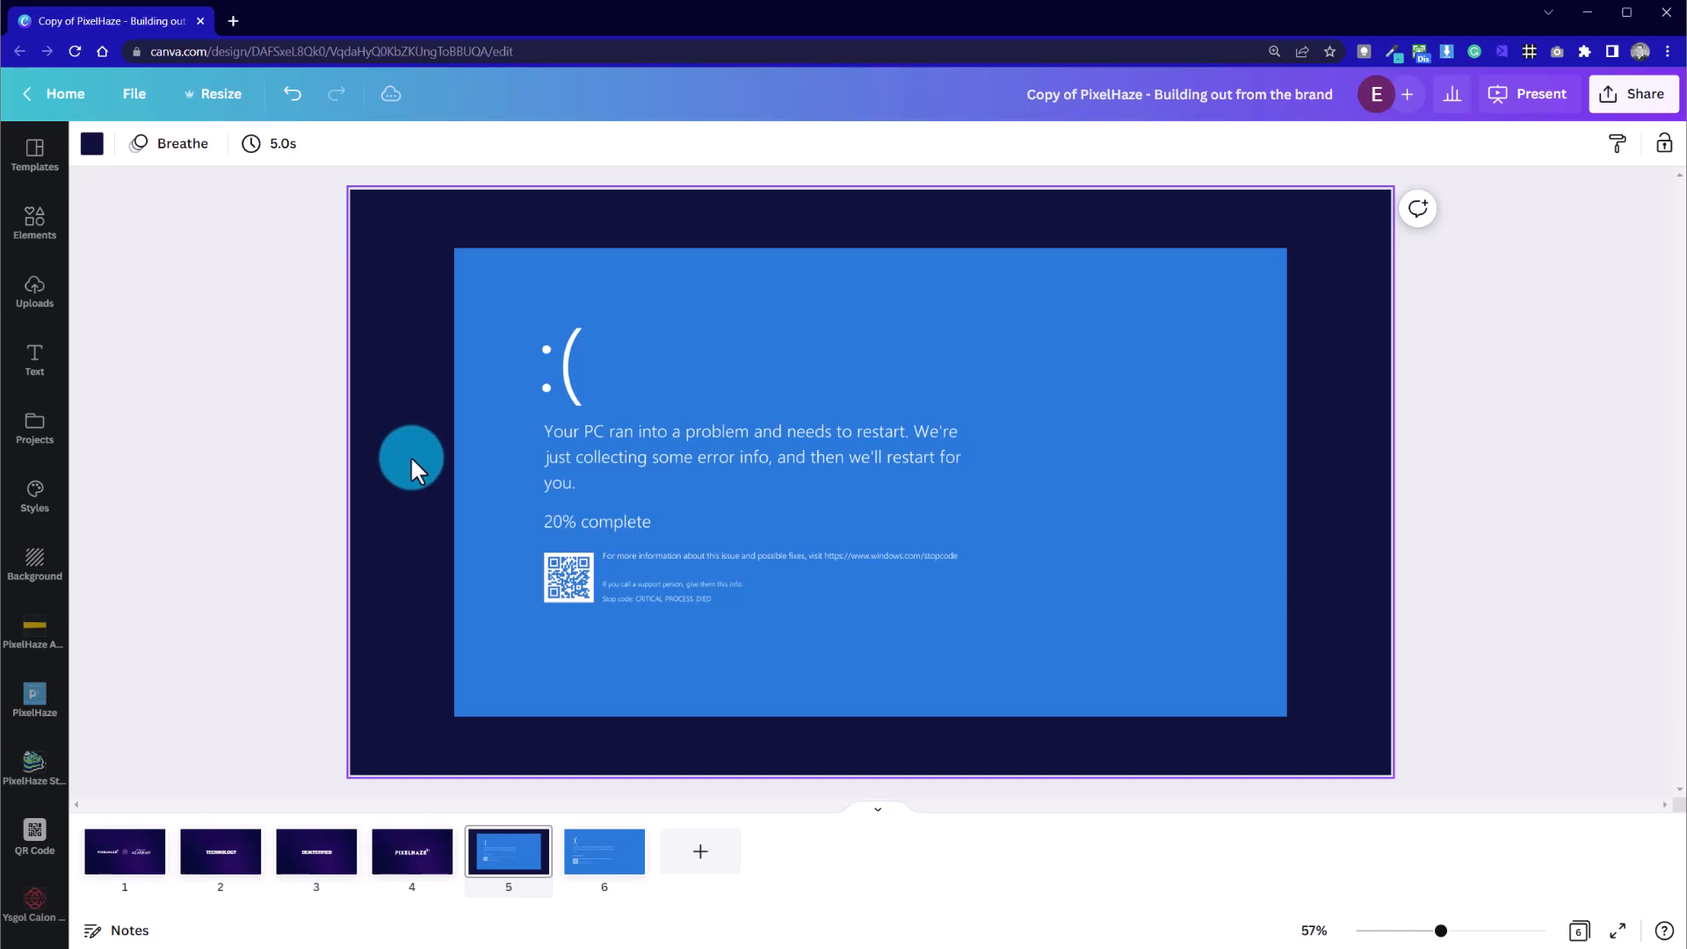
key("Delete")
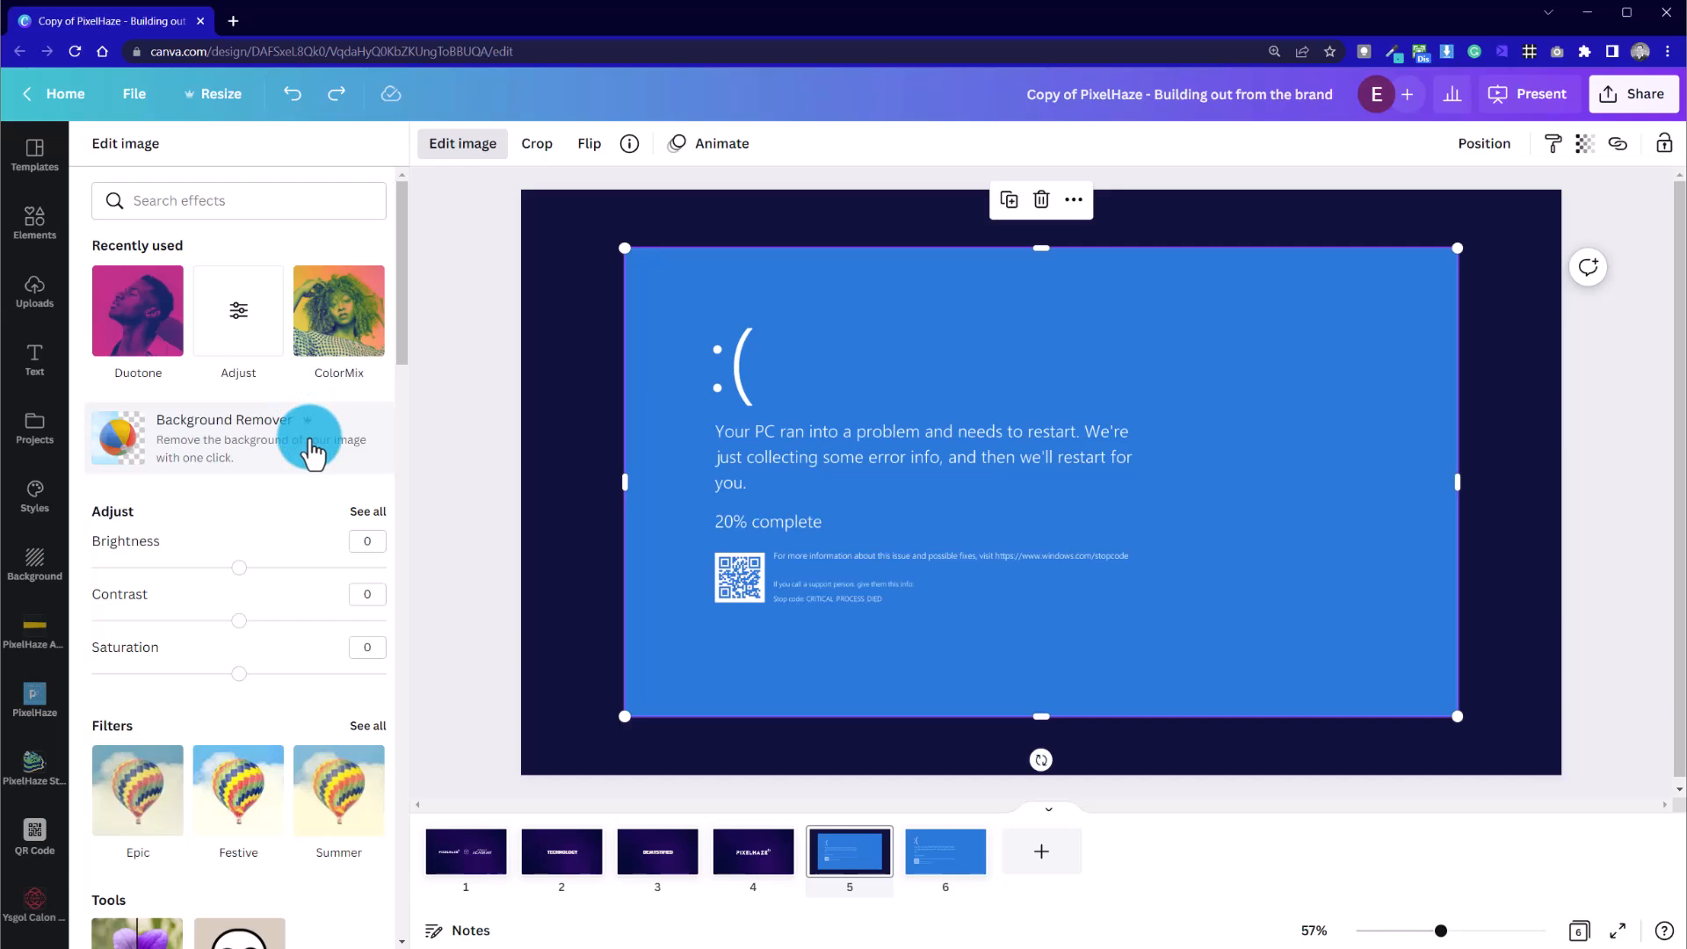
left_click(271, 456)
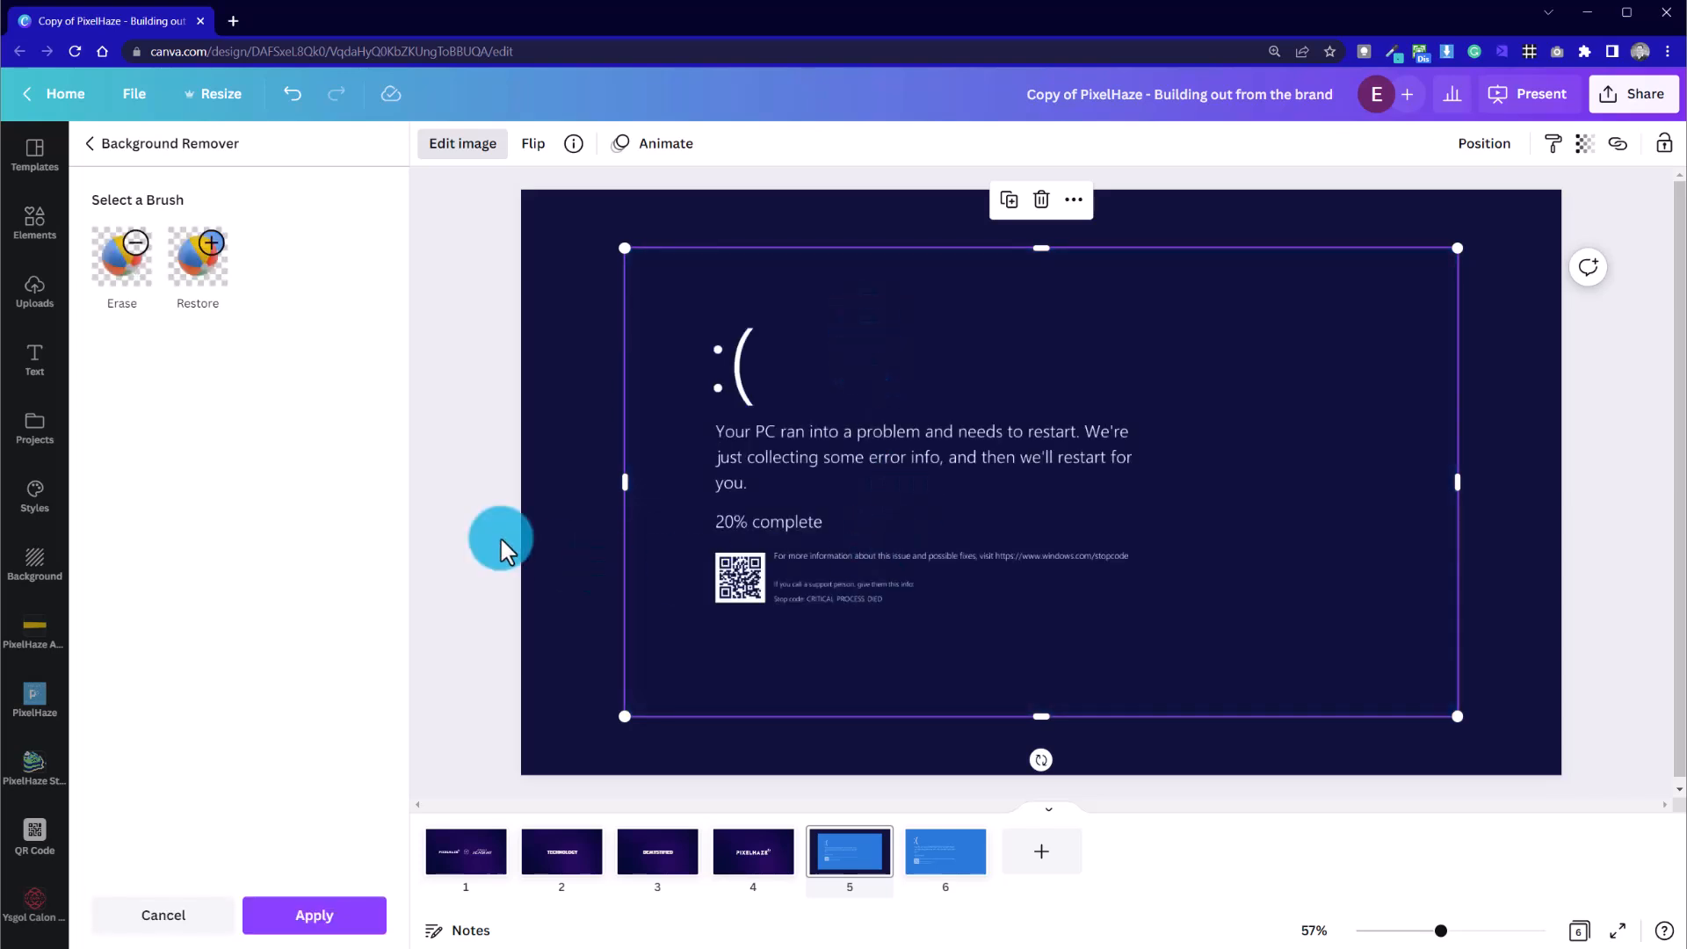
left_click(505, 495)
Crop the QR code and support text off the image on page 5 and enlarge the remainder to the full page width
left_click_drag(869, 715, 872, 552)
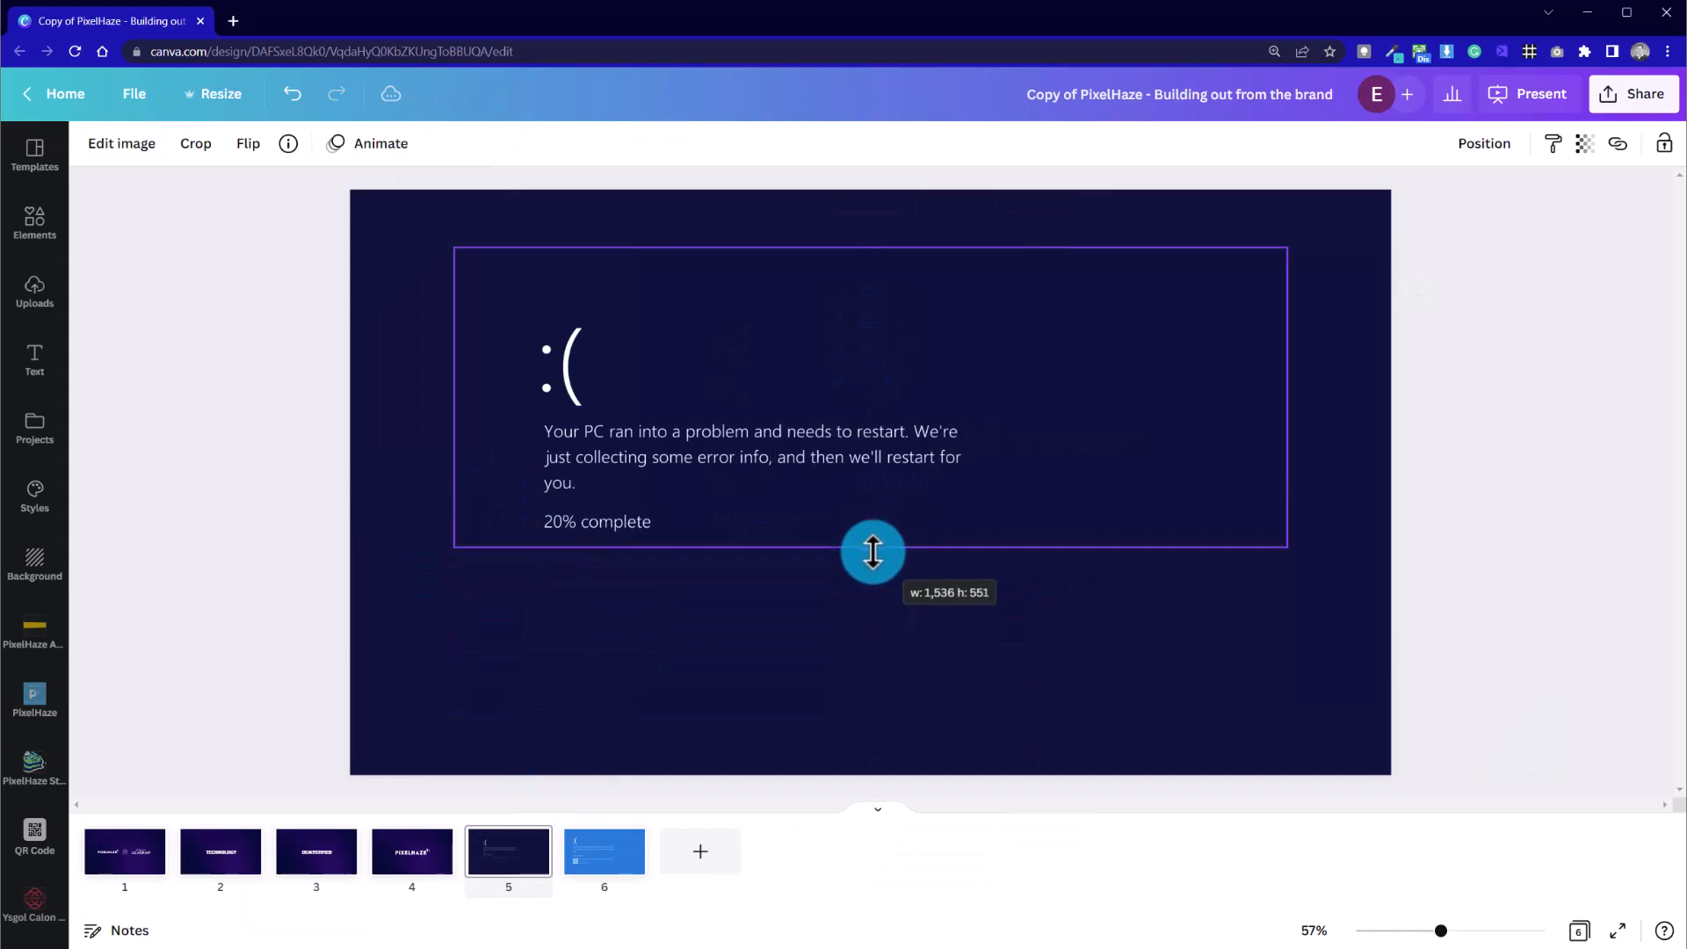
left_click(759, 667)
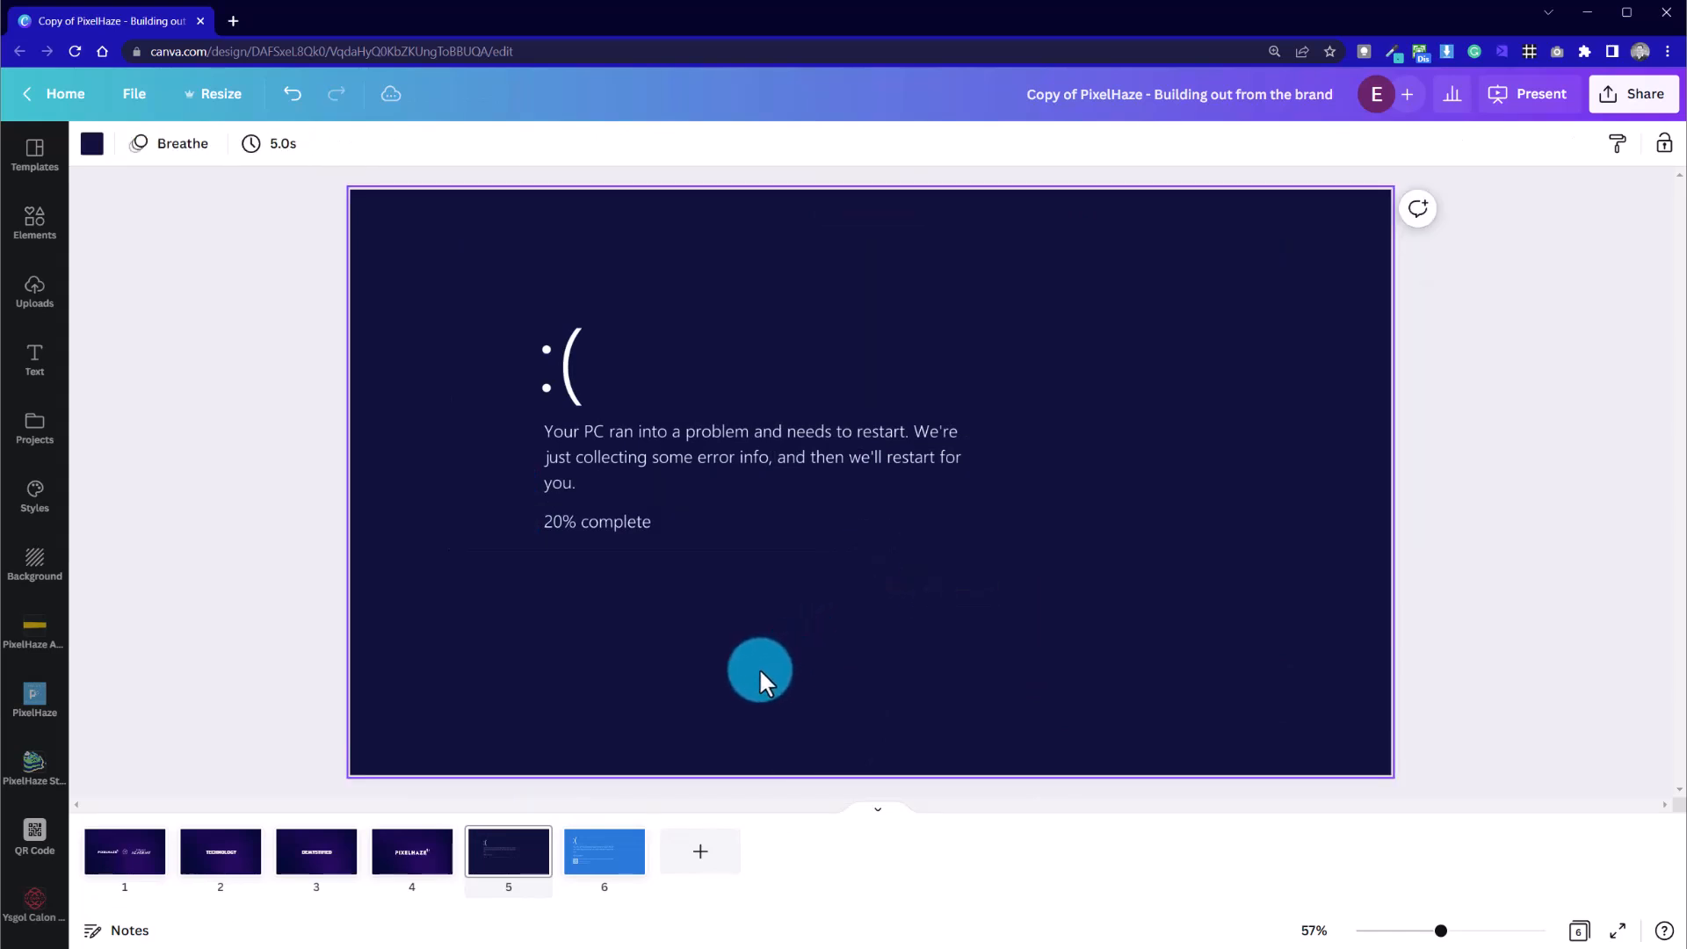
left_click_drag(587, 423, 485, 369)
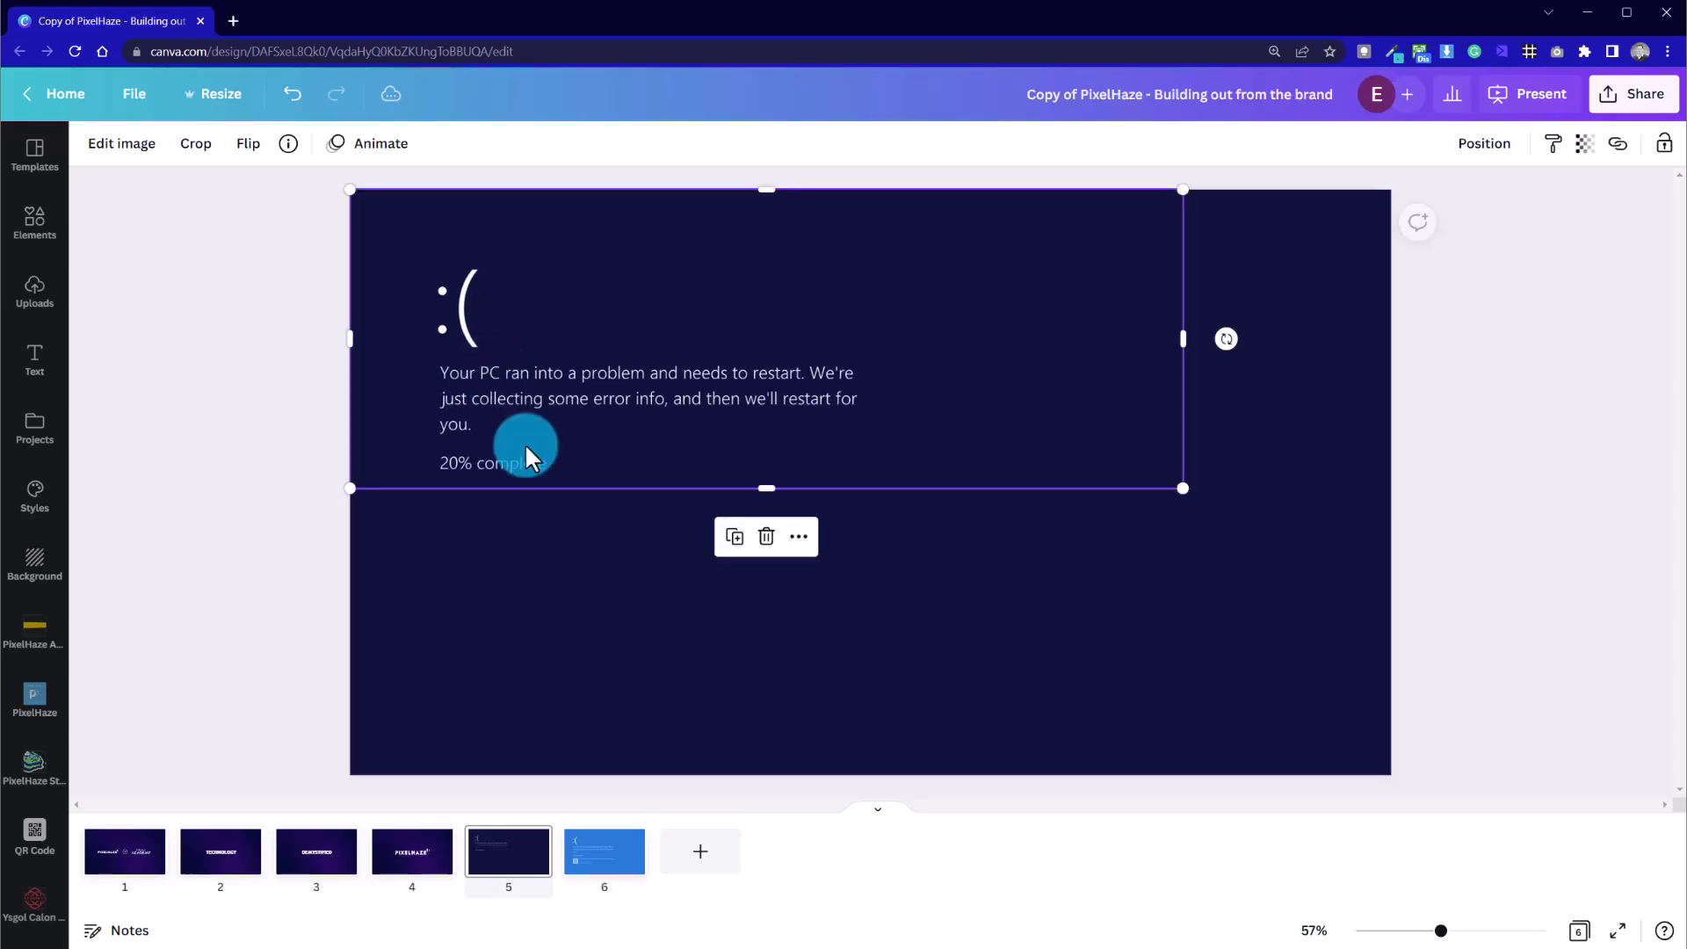
mouse_move(762, 490)
left_mouse_down()
mouse_move(746, 644)
mouse_move(738, 489)
left_mouse_up()
left_click_drag(1181, 487, 1362, 665)
left_click_drag(1062, 428, 1054, 462)
left_click(1026, 671)
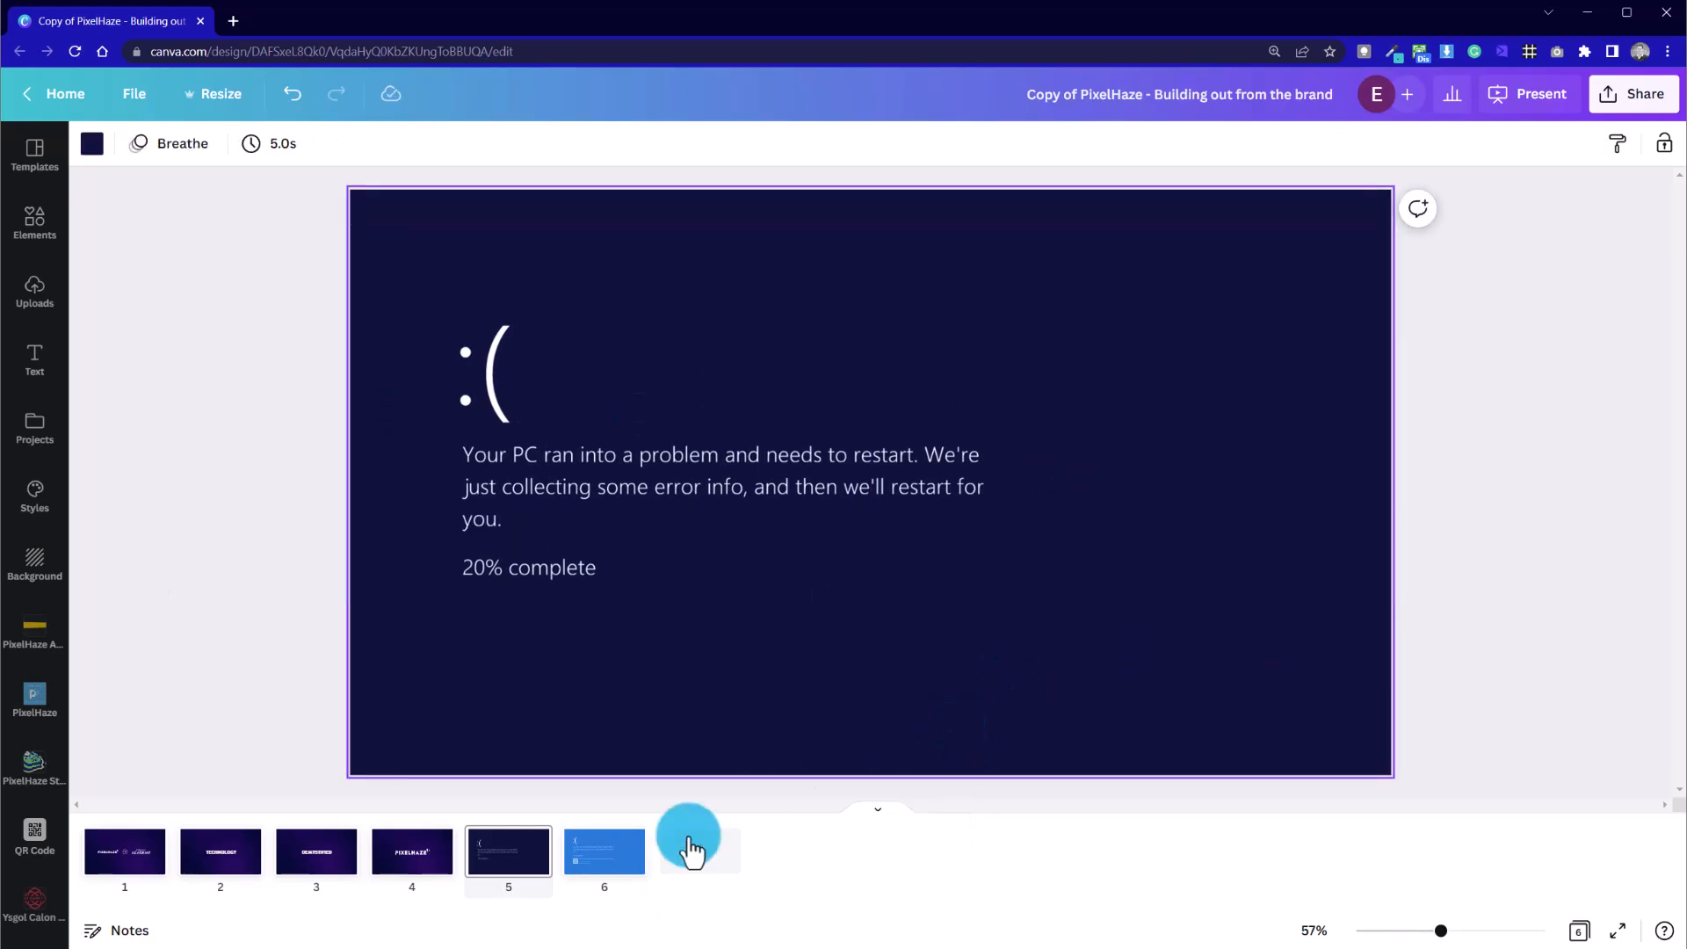
Duplicate page 5, which holds the cropped error text on a dark background
left_click(621, 870)
left_click(722, 724)
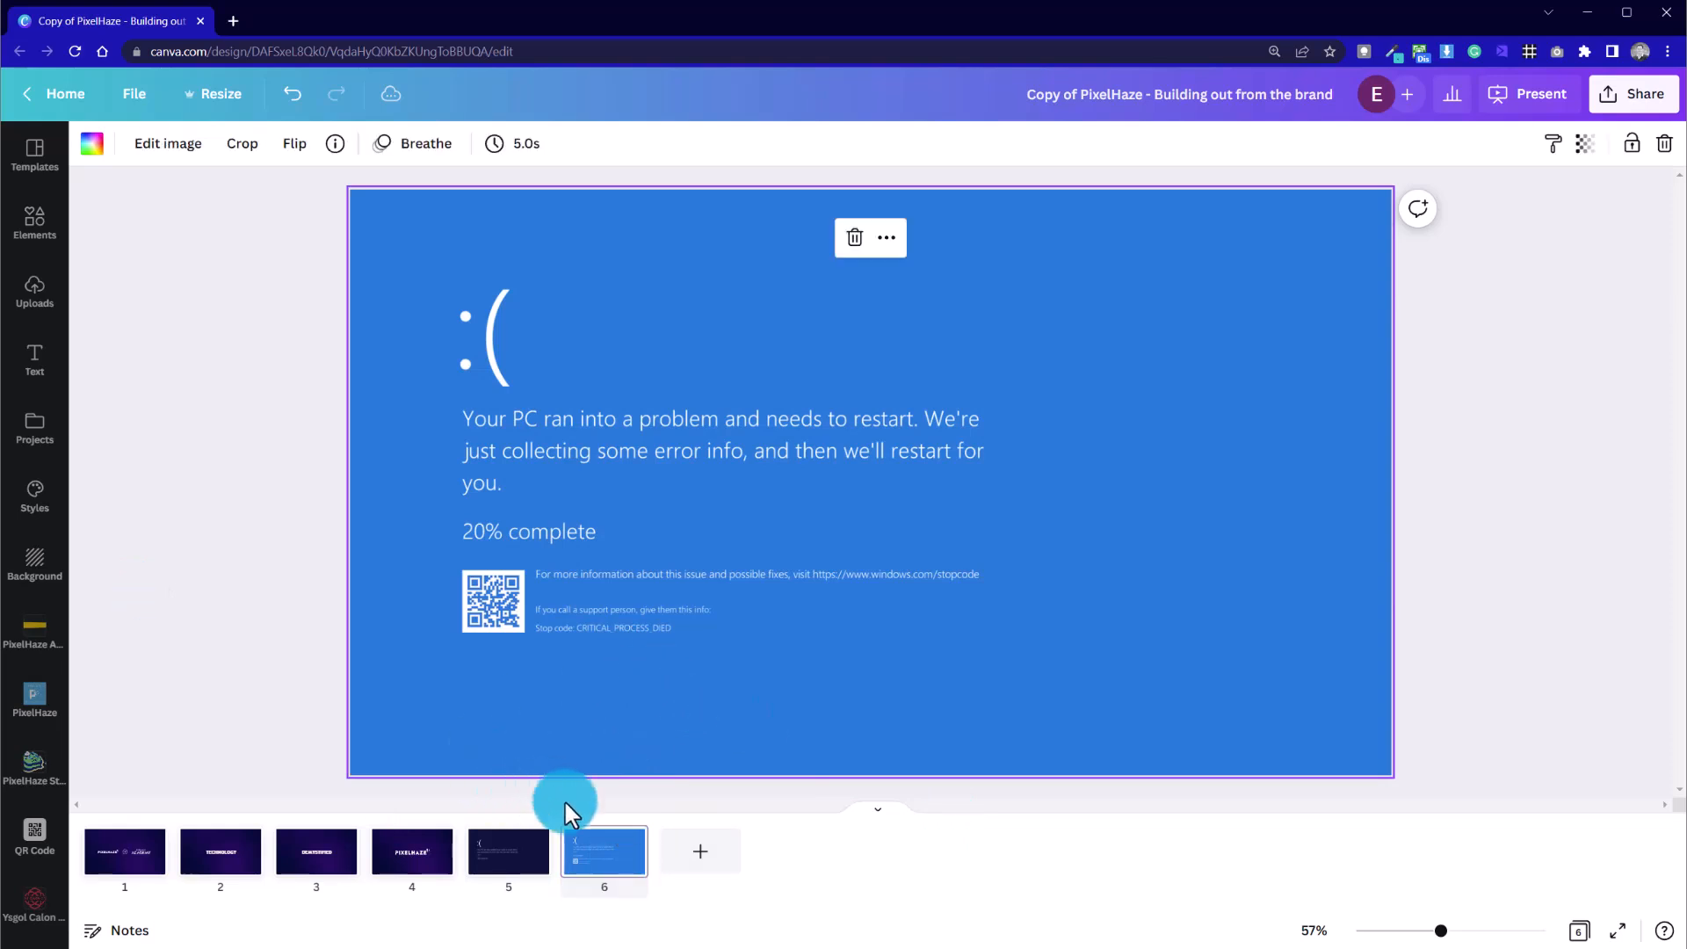
left_click(530, 843)
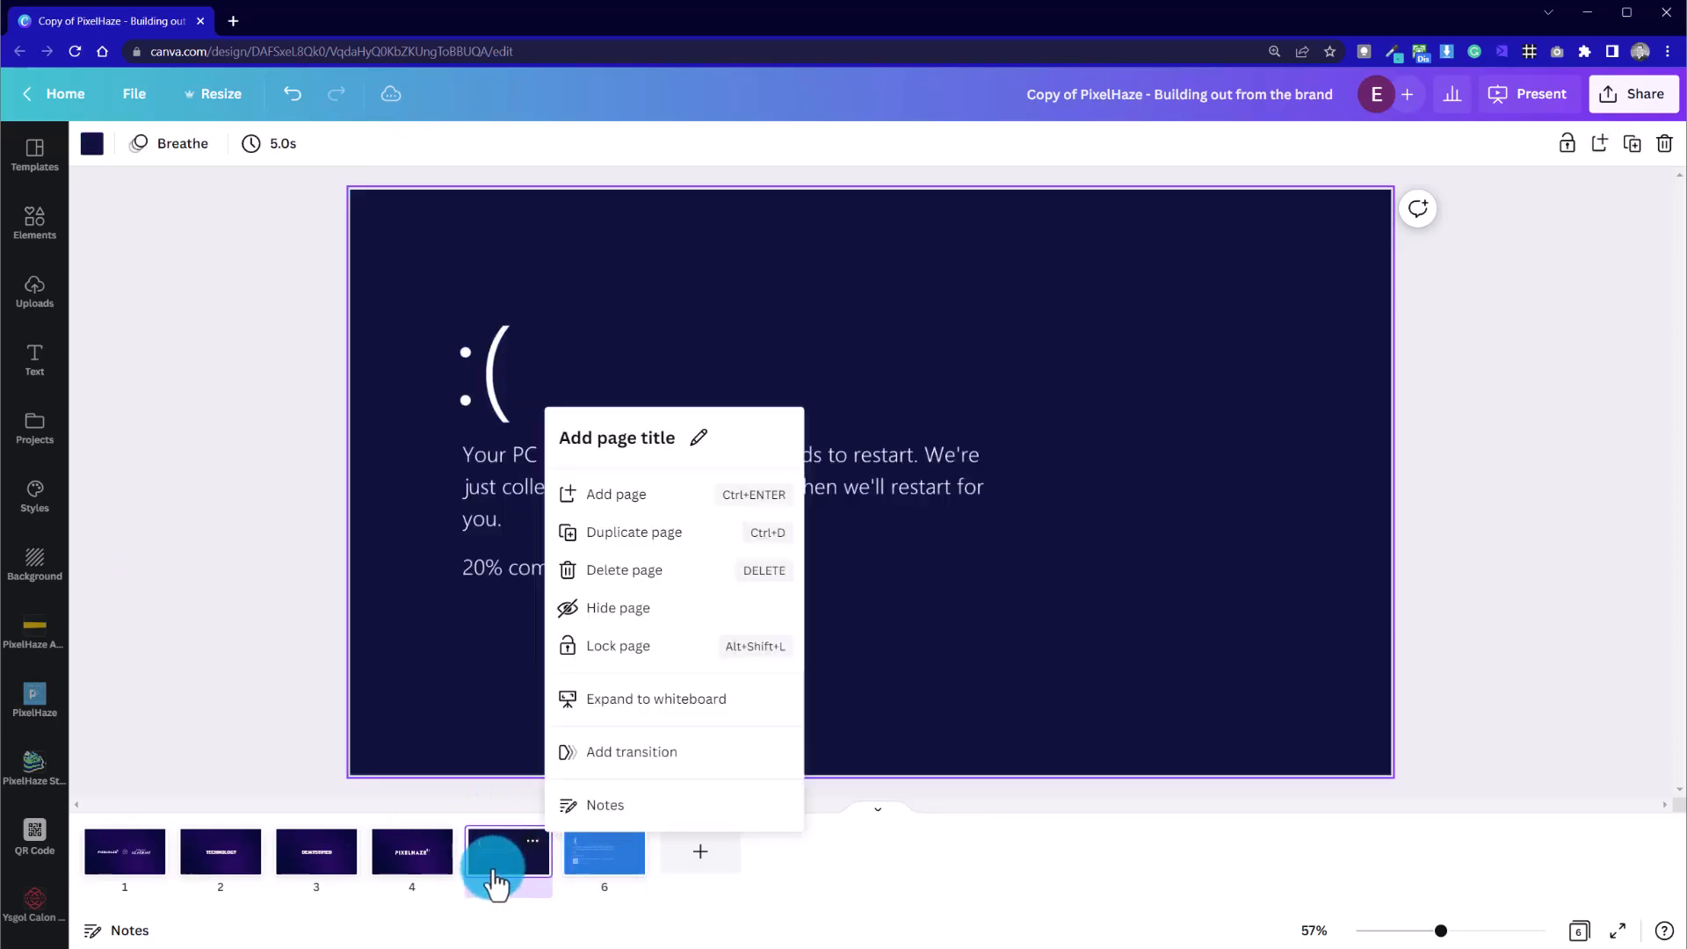
left_click(642, 532)
Sample the blue of the error screen on page 7 with the colour picker to add #2A79DA to the document colours
left_click(751, 850)
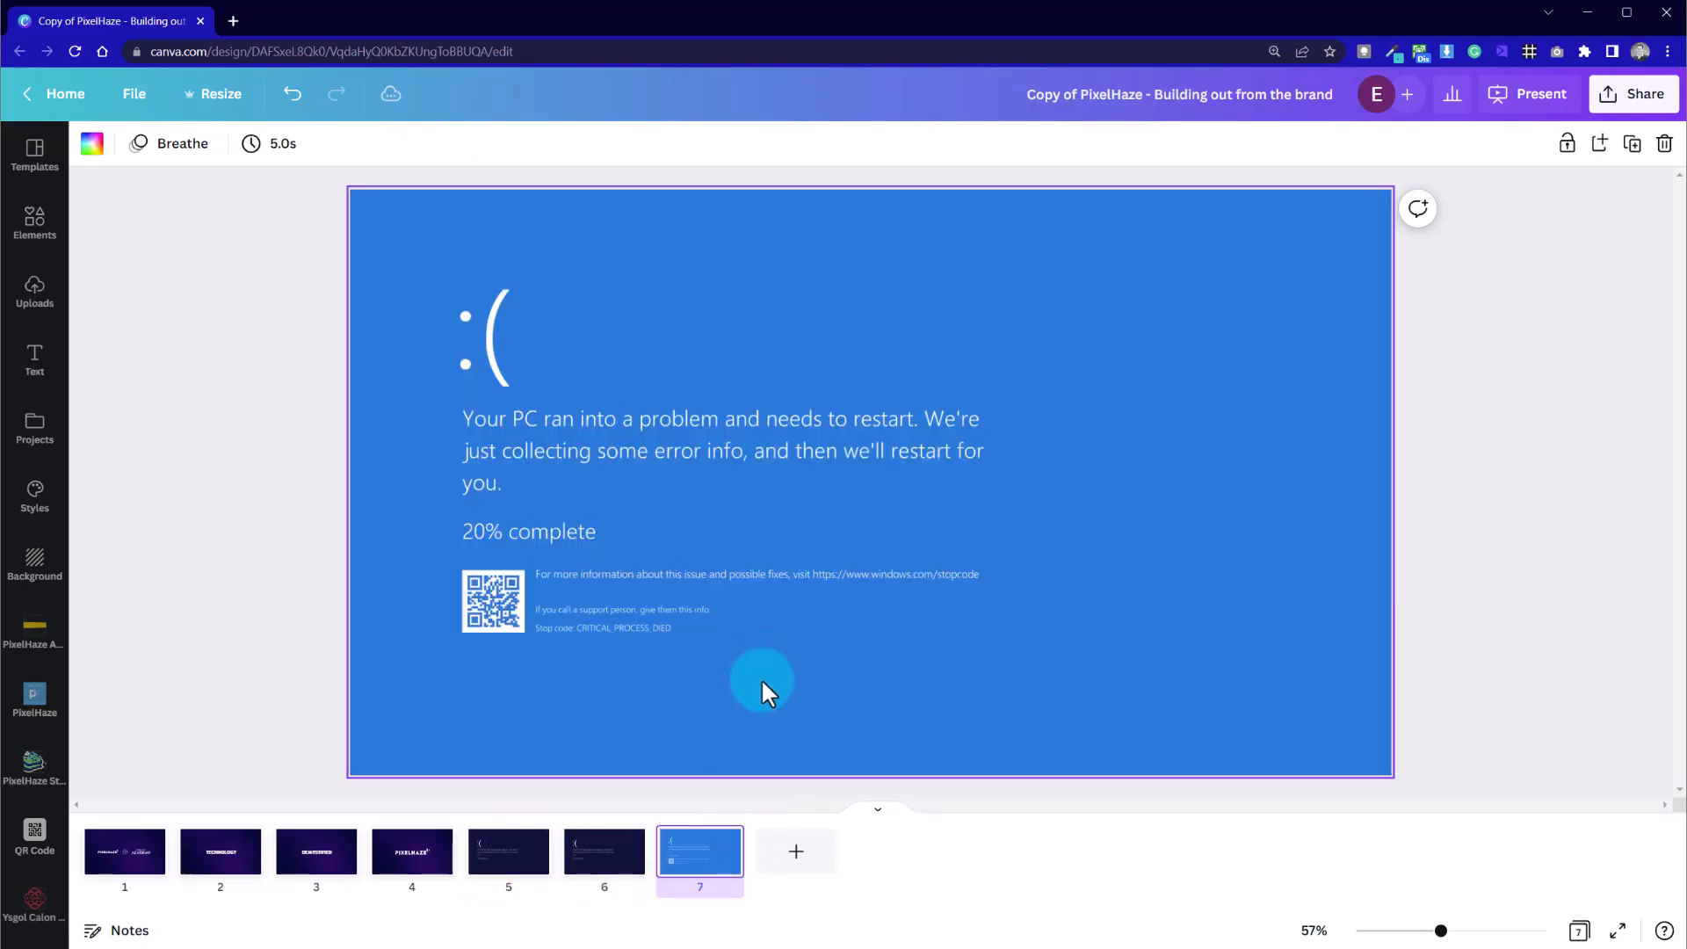
left_click(663, 552)
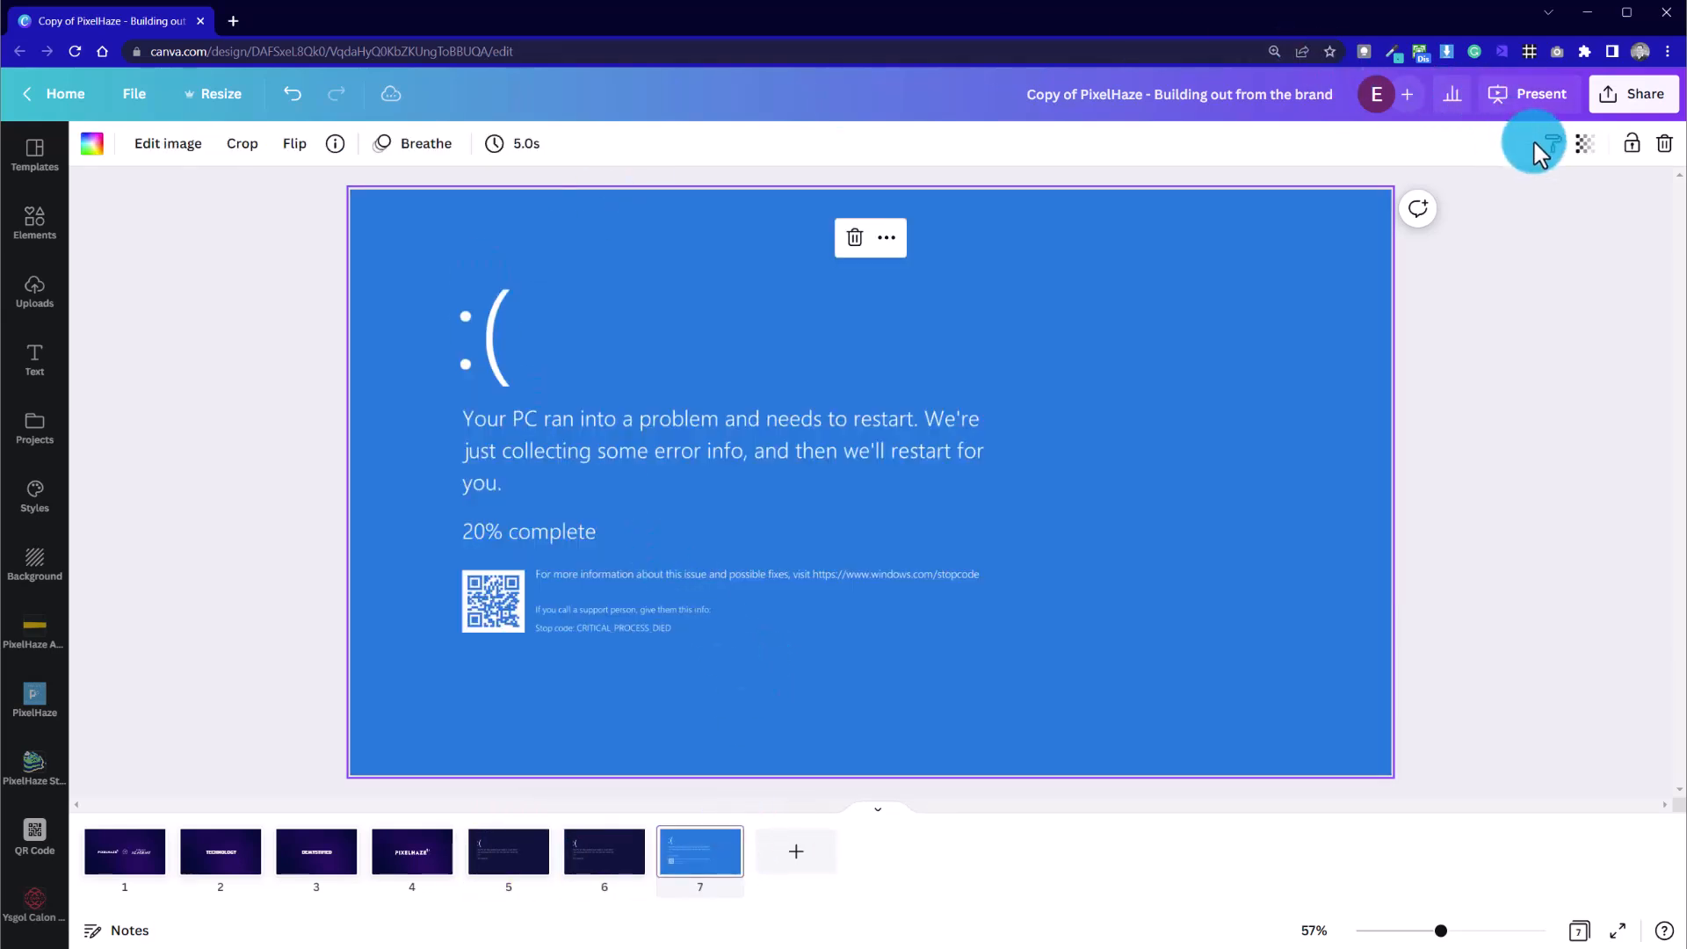
left_click(89, 146)
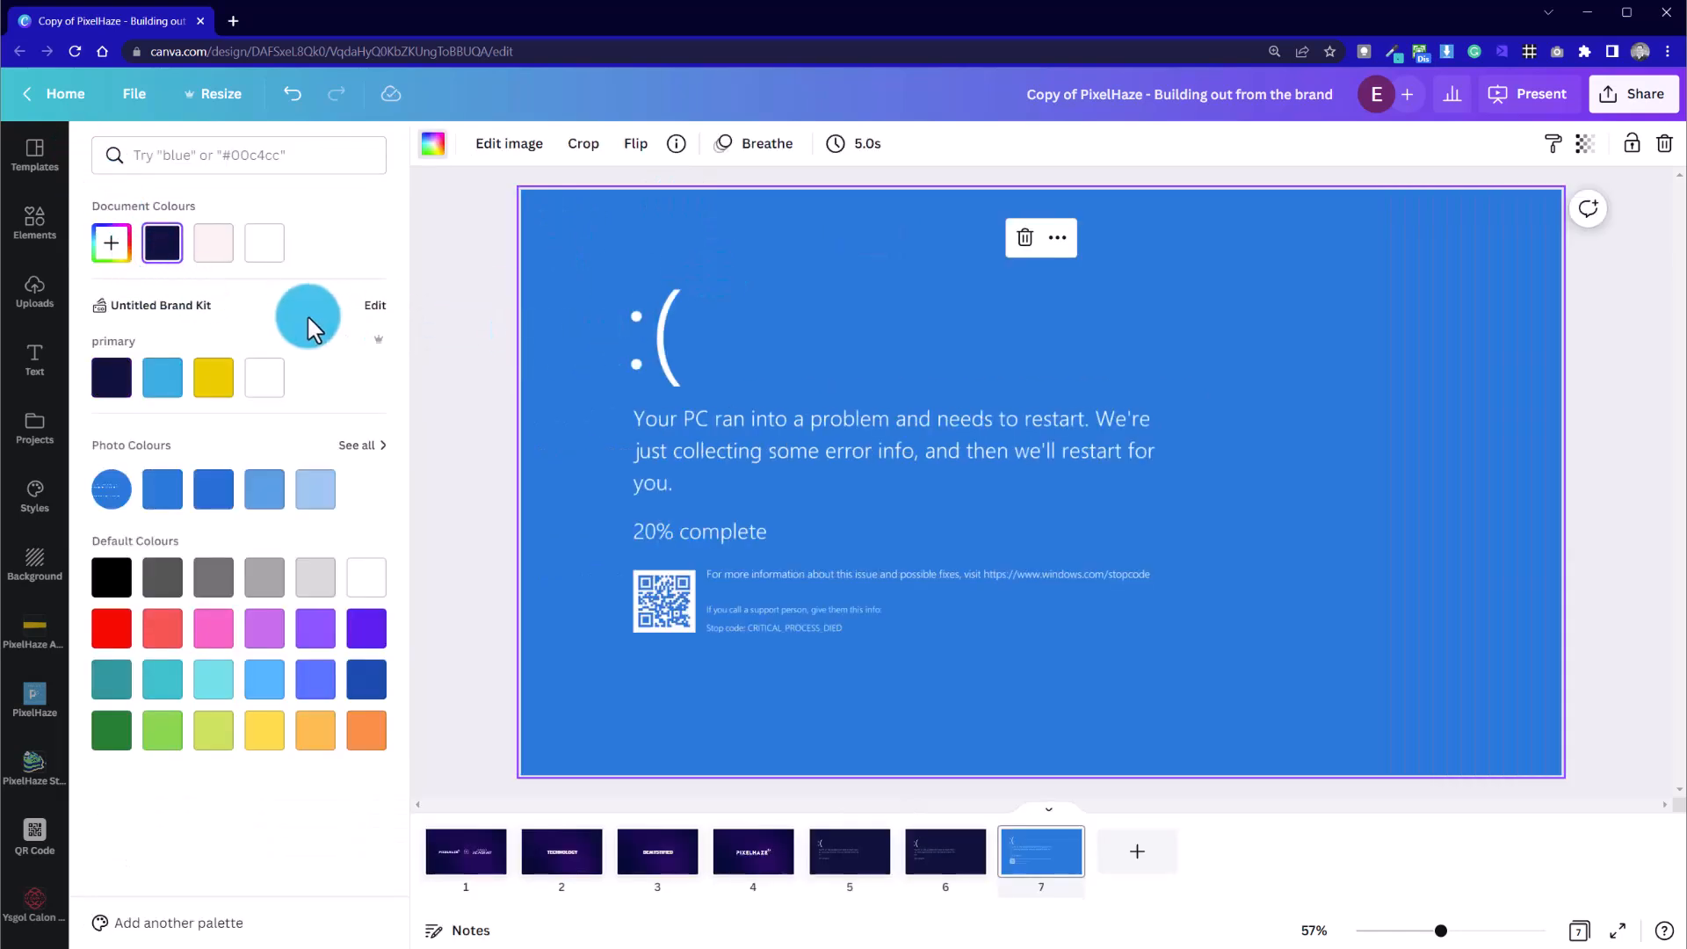
left_click(110, 244)
left_click(342, 437)
left_click(877, 254)
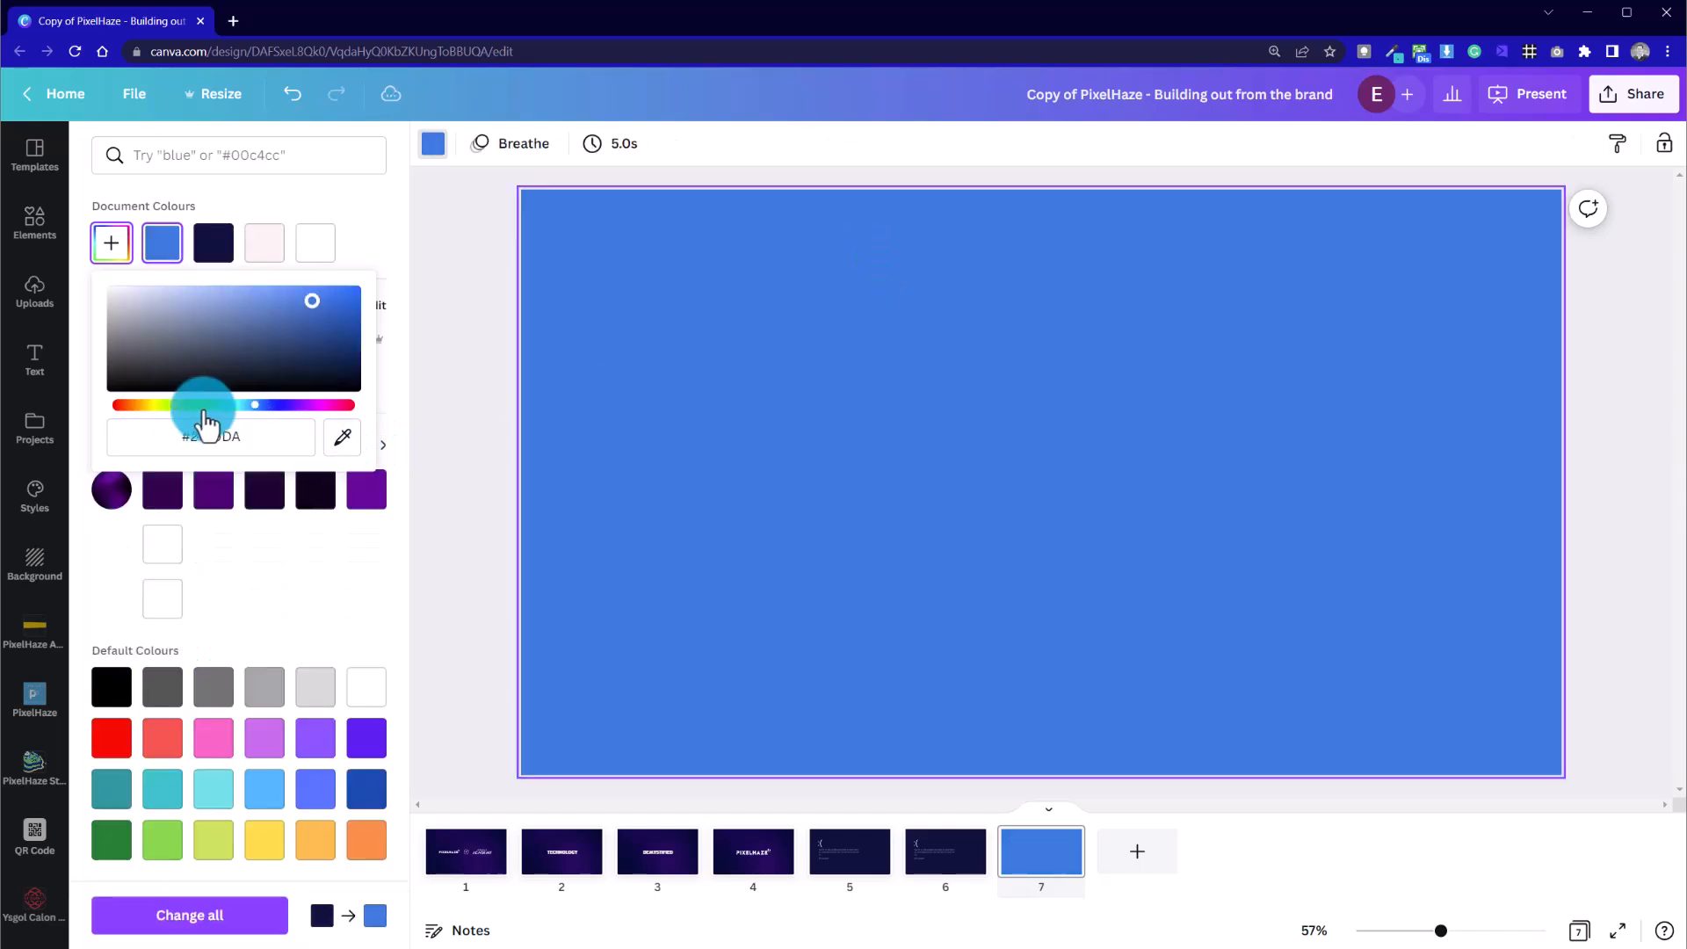
left_click(214, 437)
mouse_move(214, 437)
left_mouse_down()
mouse_move(245, 437)
mouse_move(184, 437)
left_mouse_up()
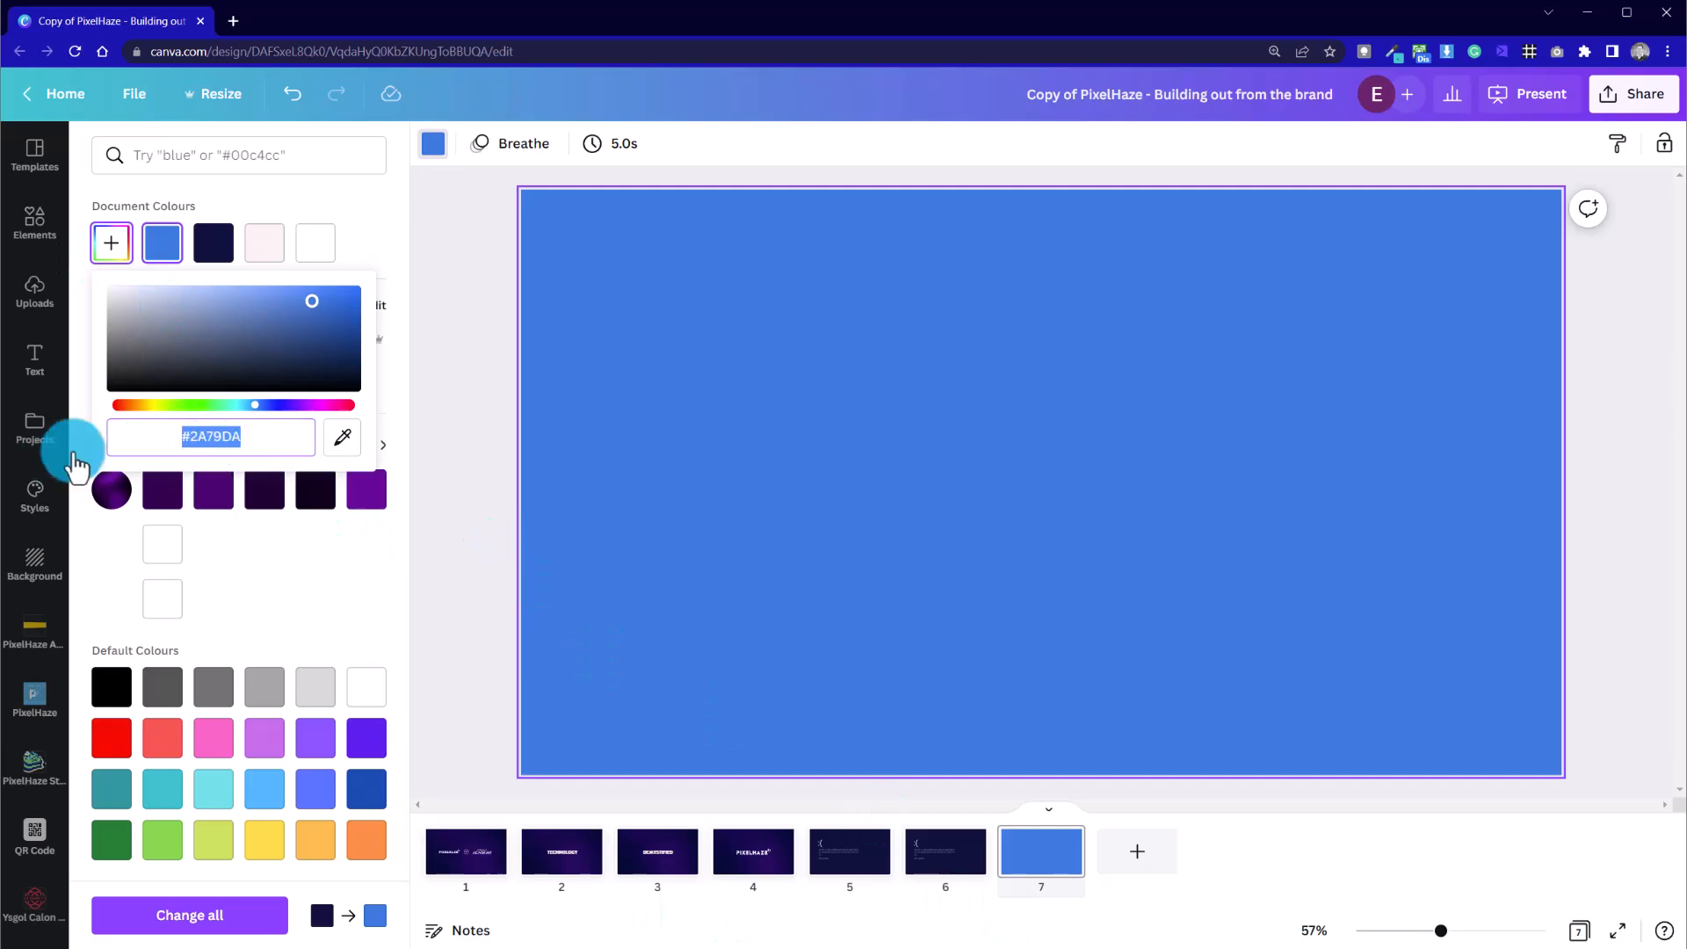
left_click(506, 610)
Set the background of page 5 to the sampled blue from the document colours
left_click(615, 865)
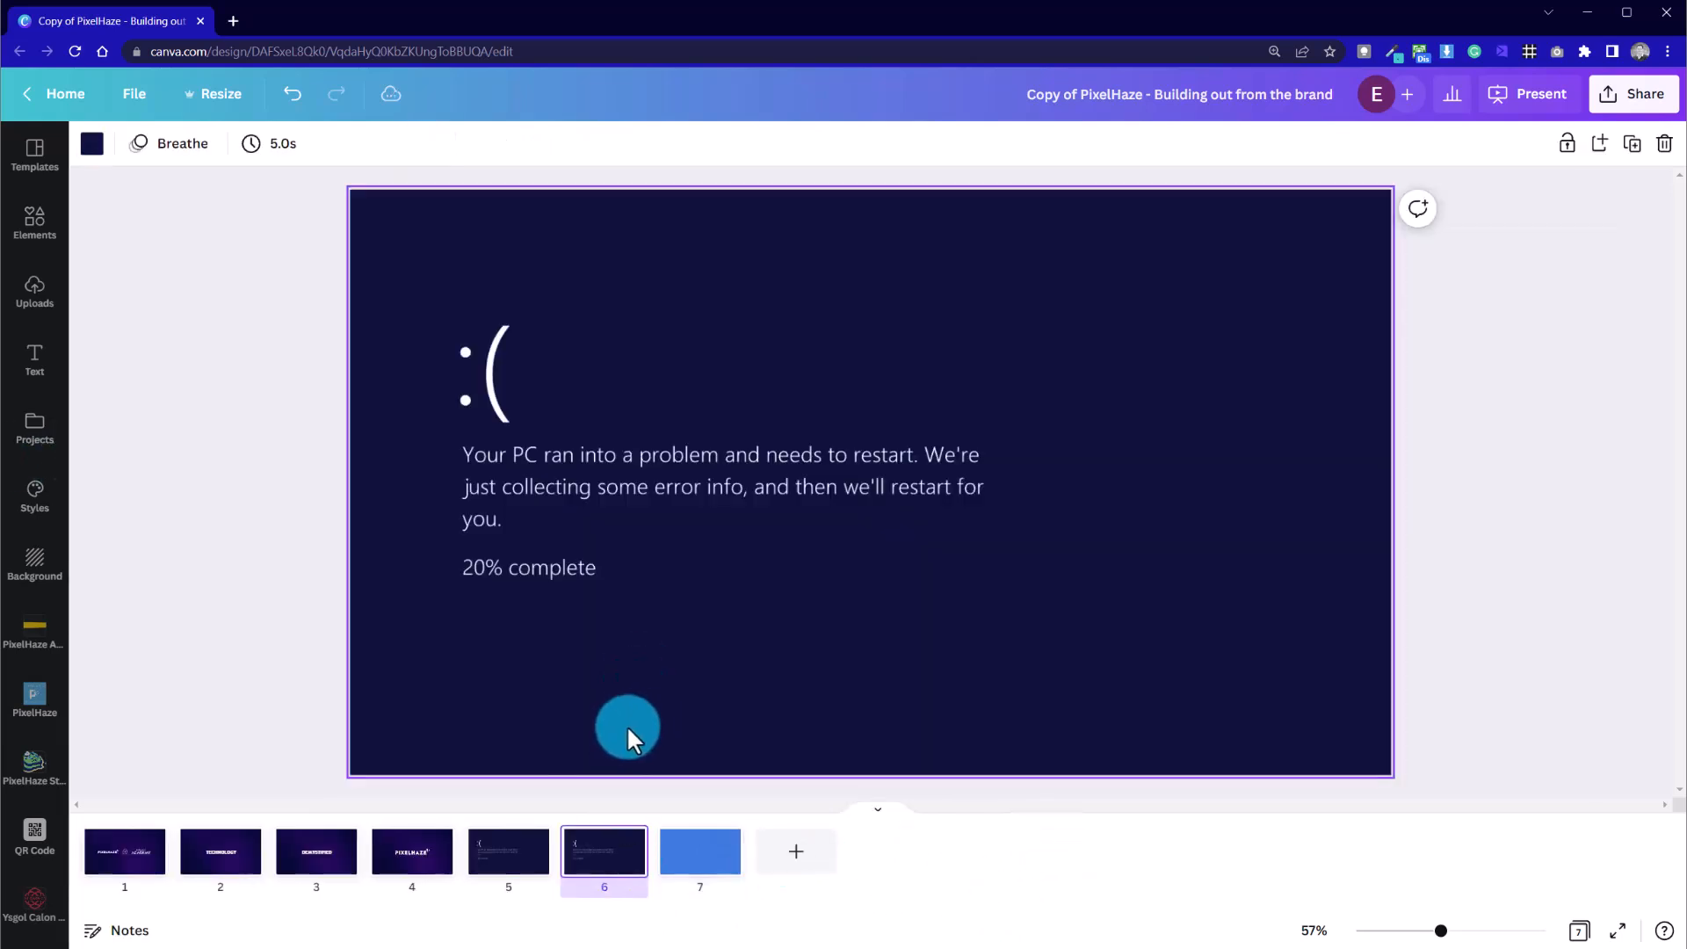
left_click(508, 854)
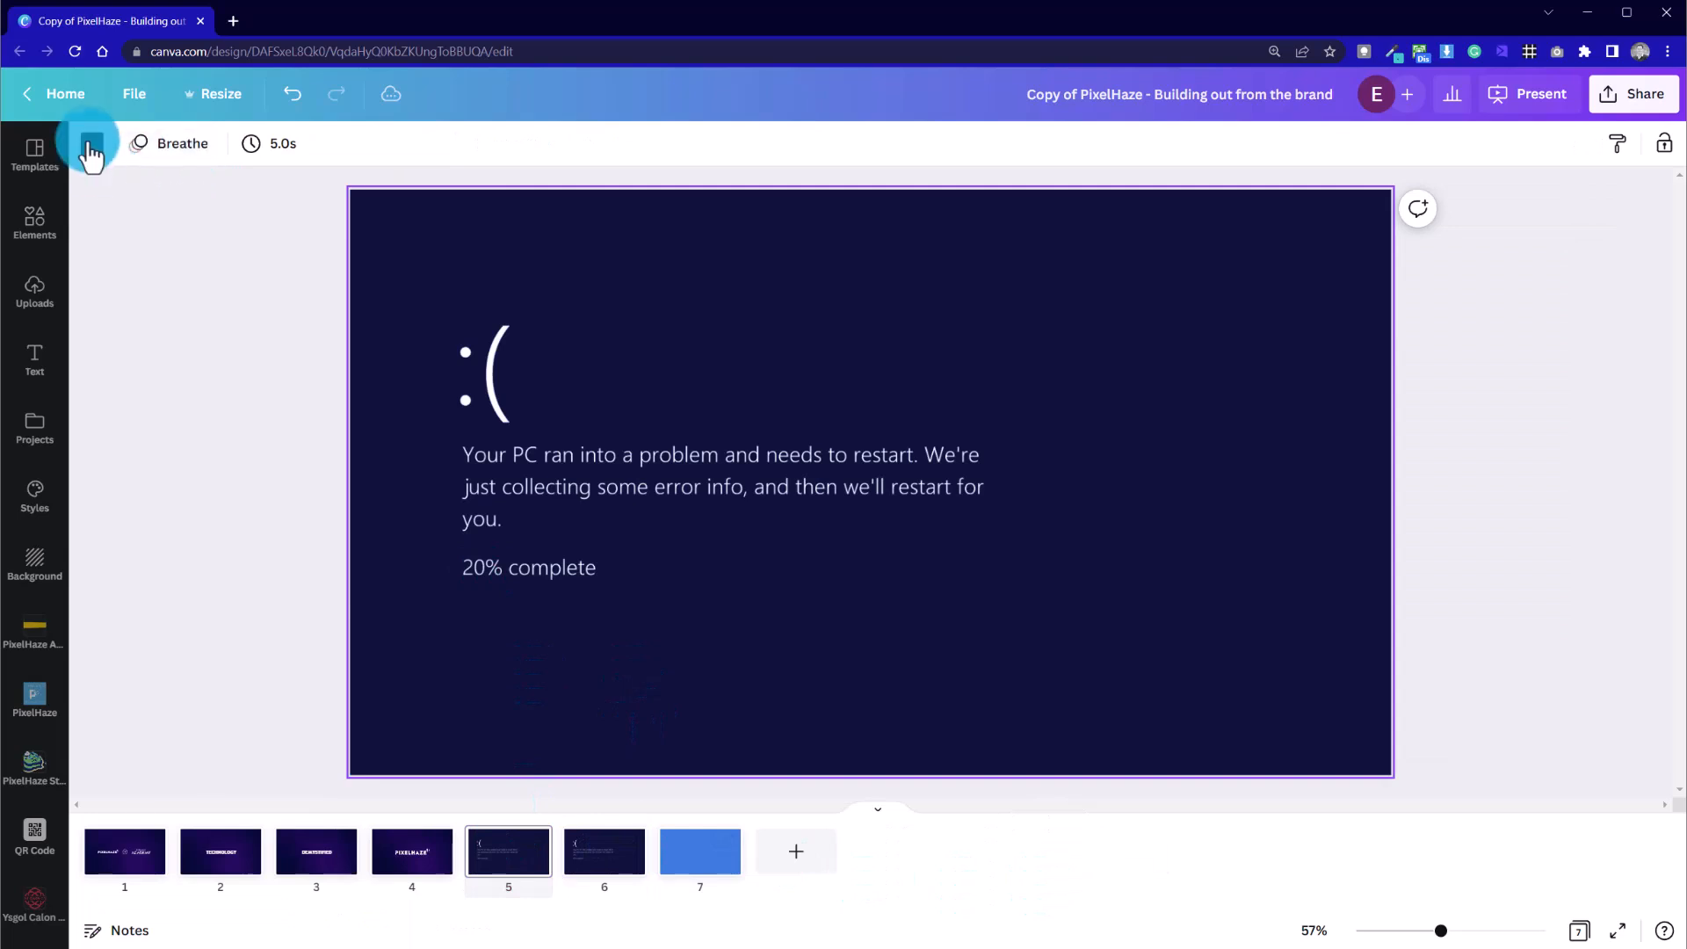
left_click(92, 149)
left_click(218, 246)
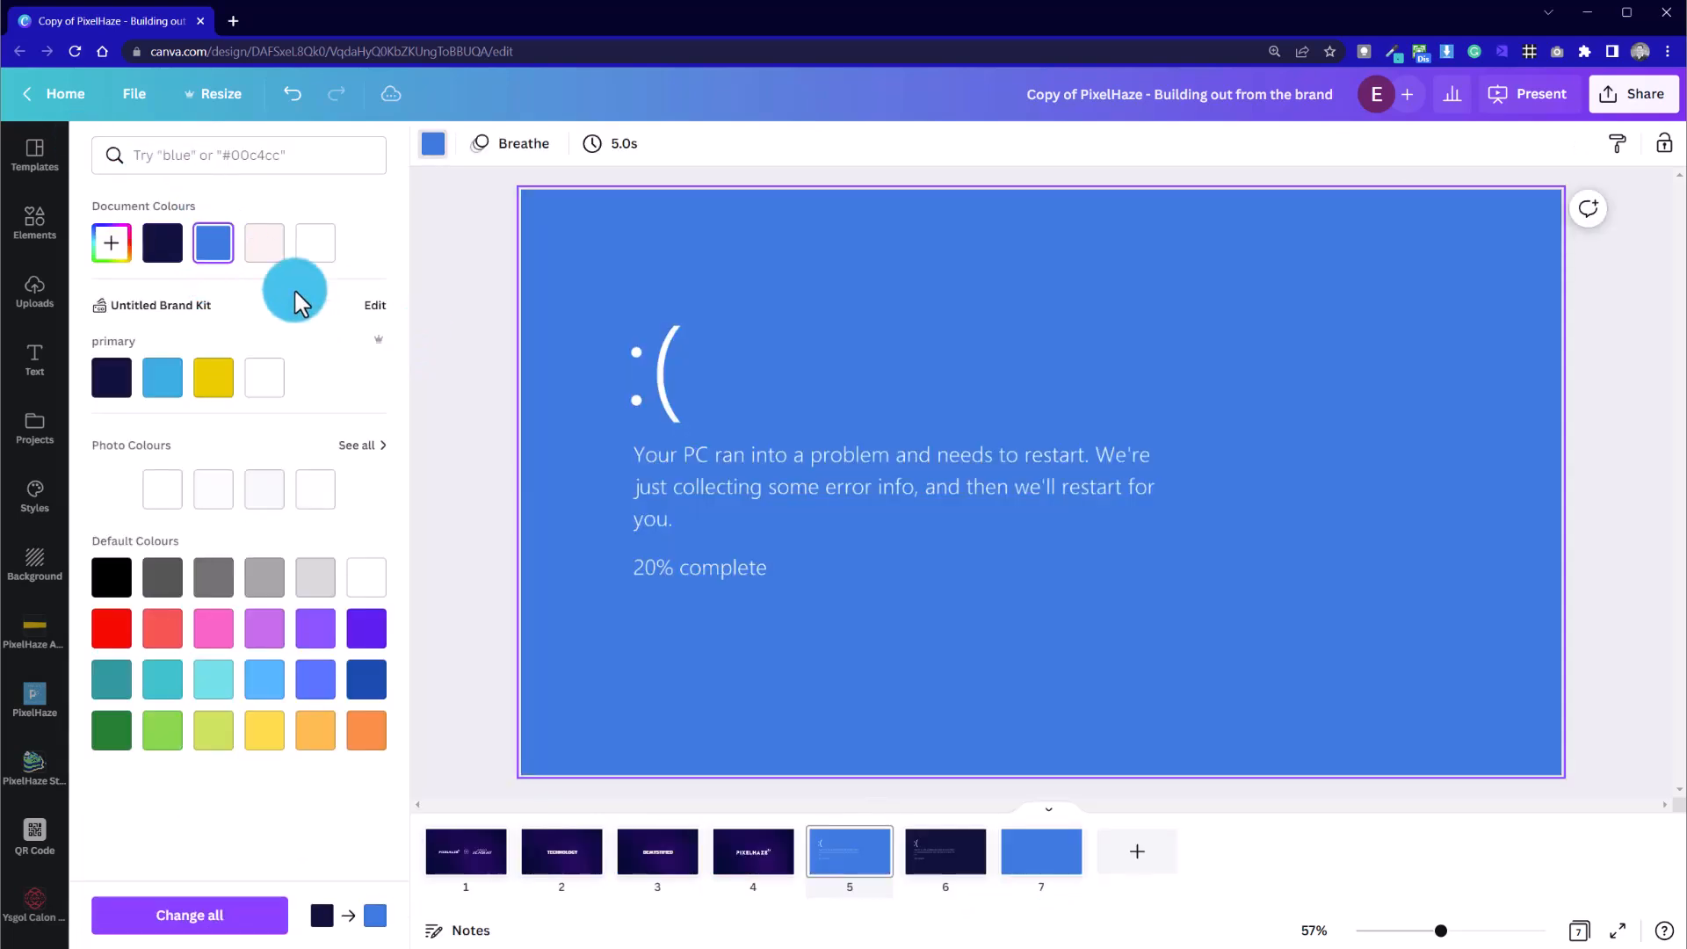
left_click(445, 250)
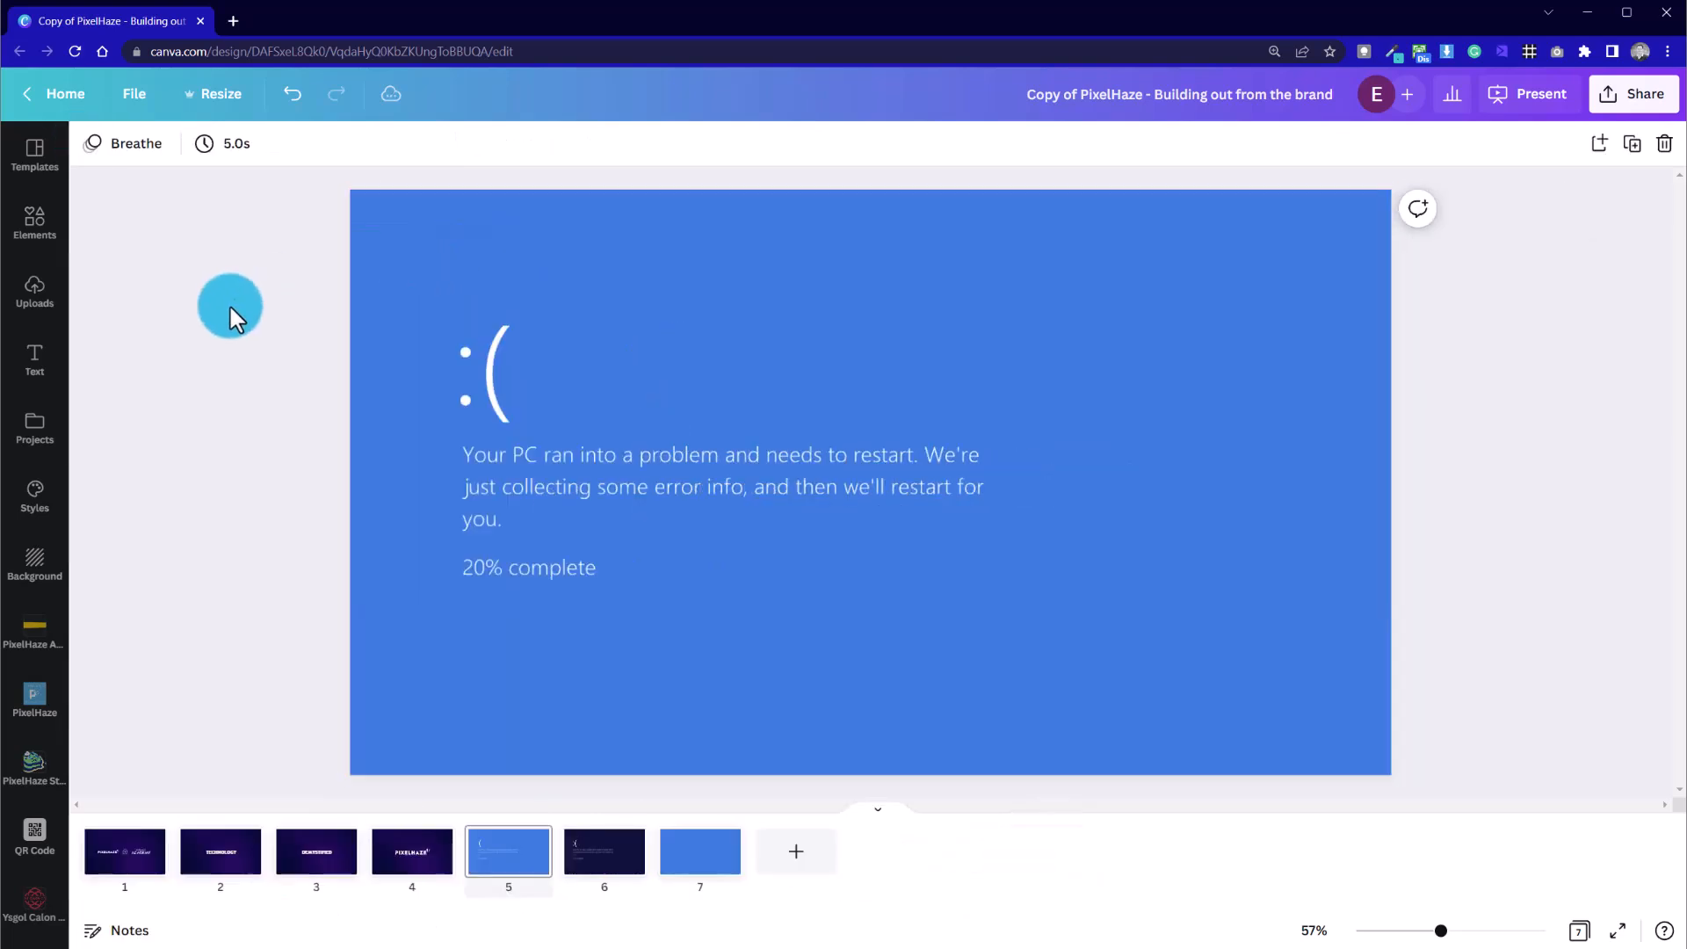
left_click(735, 861)
left_click(647, 671)
key("Delete")
key("ctrl+z")
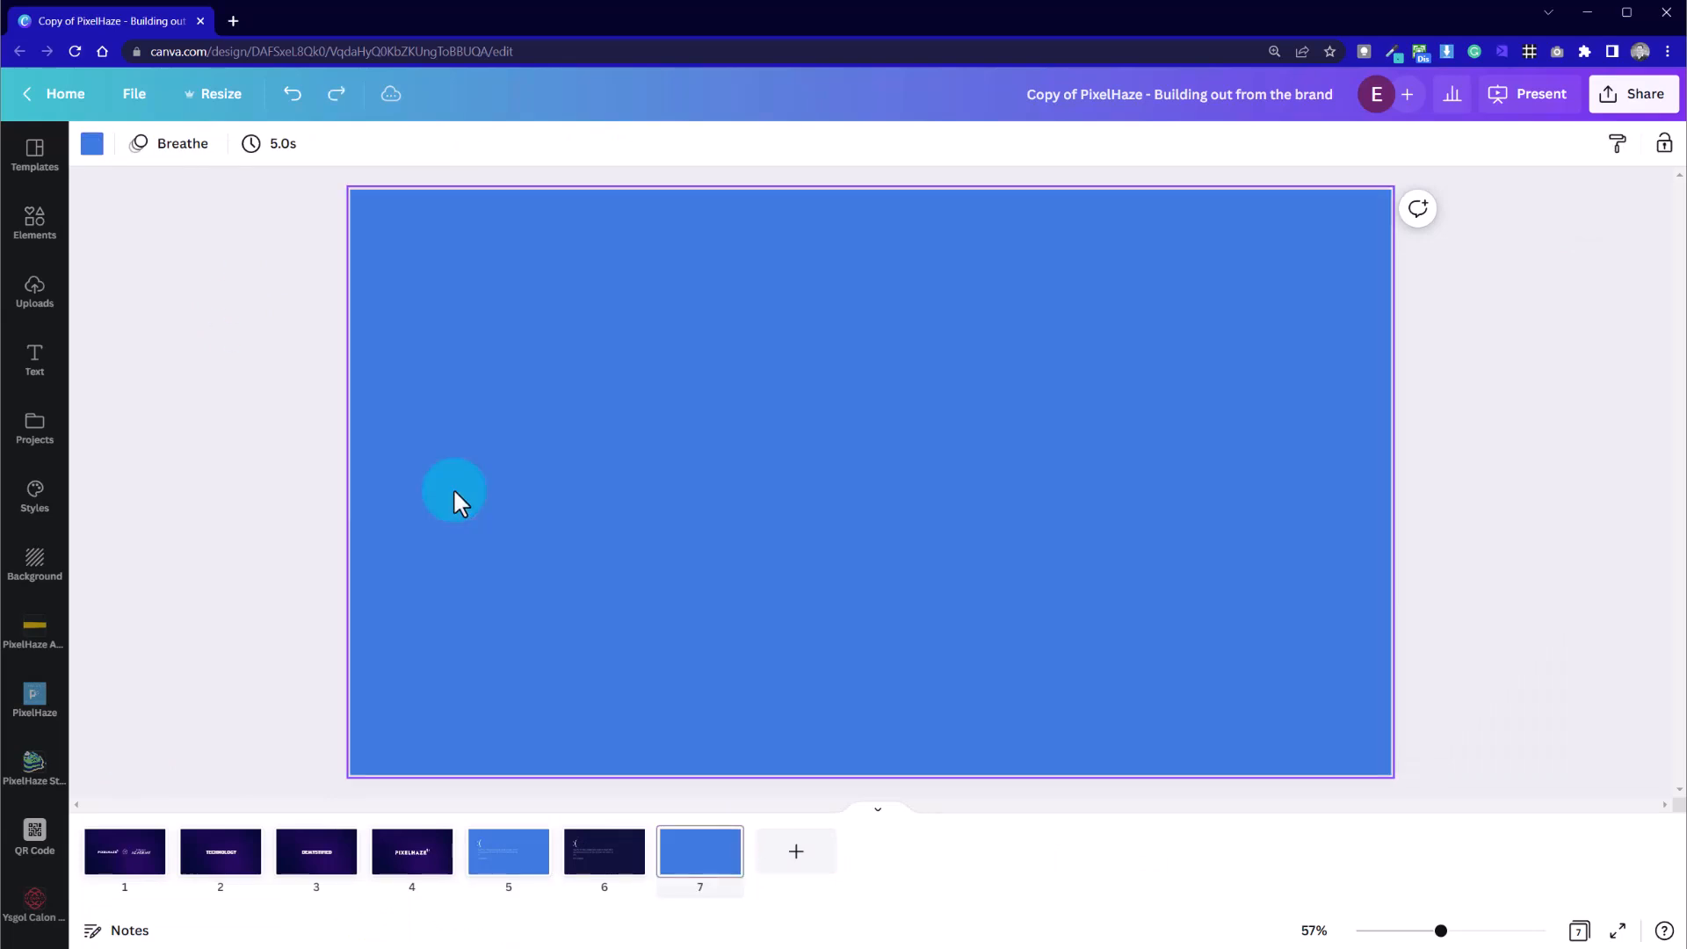
key("Escape")
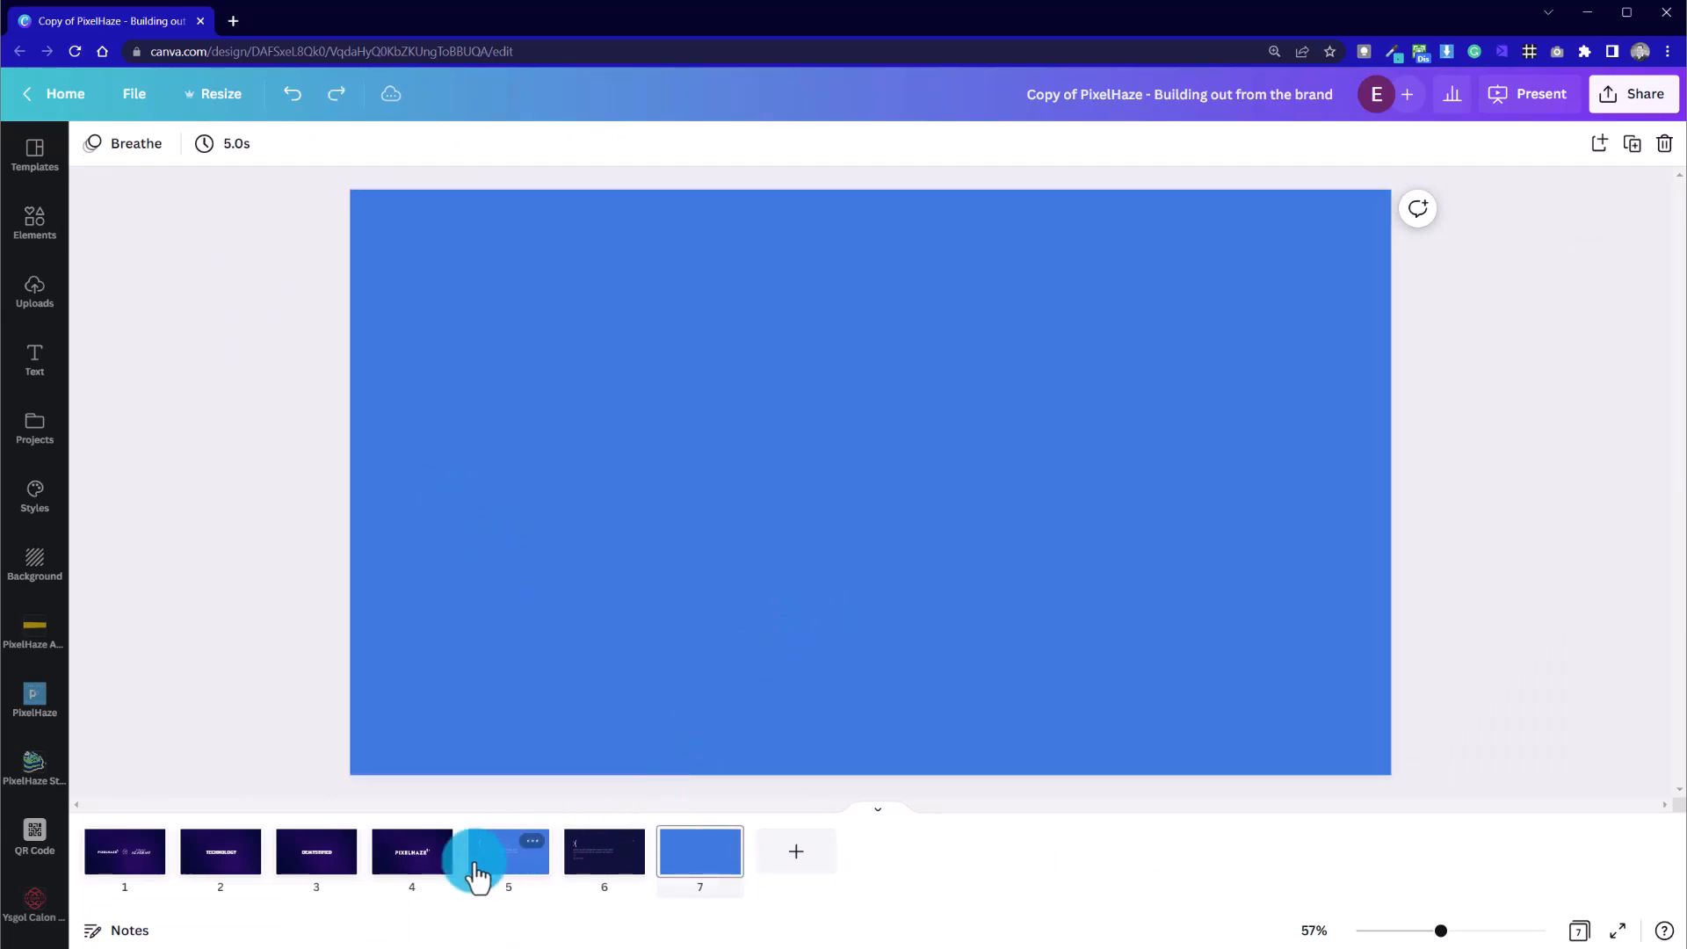
Delete the plain blue page 7
left_click(520, 878)
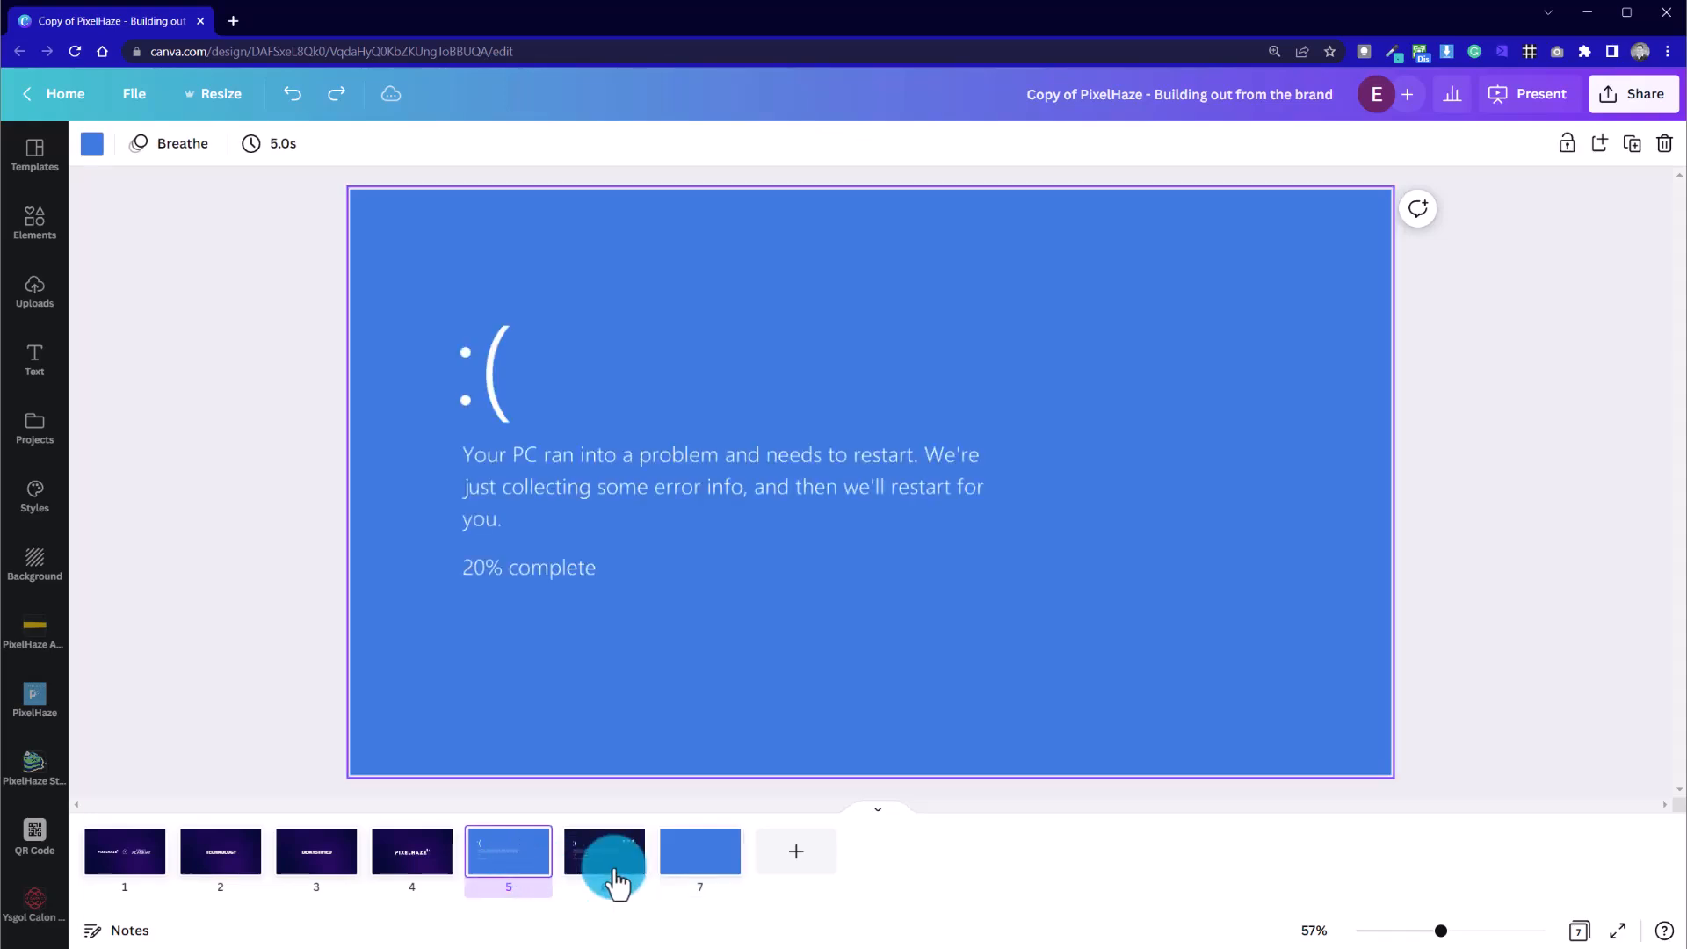
left_click(623, 879)
left_click(703, 839)
key("Delete")
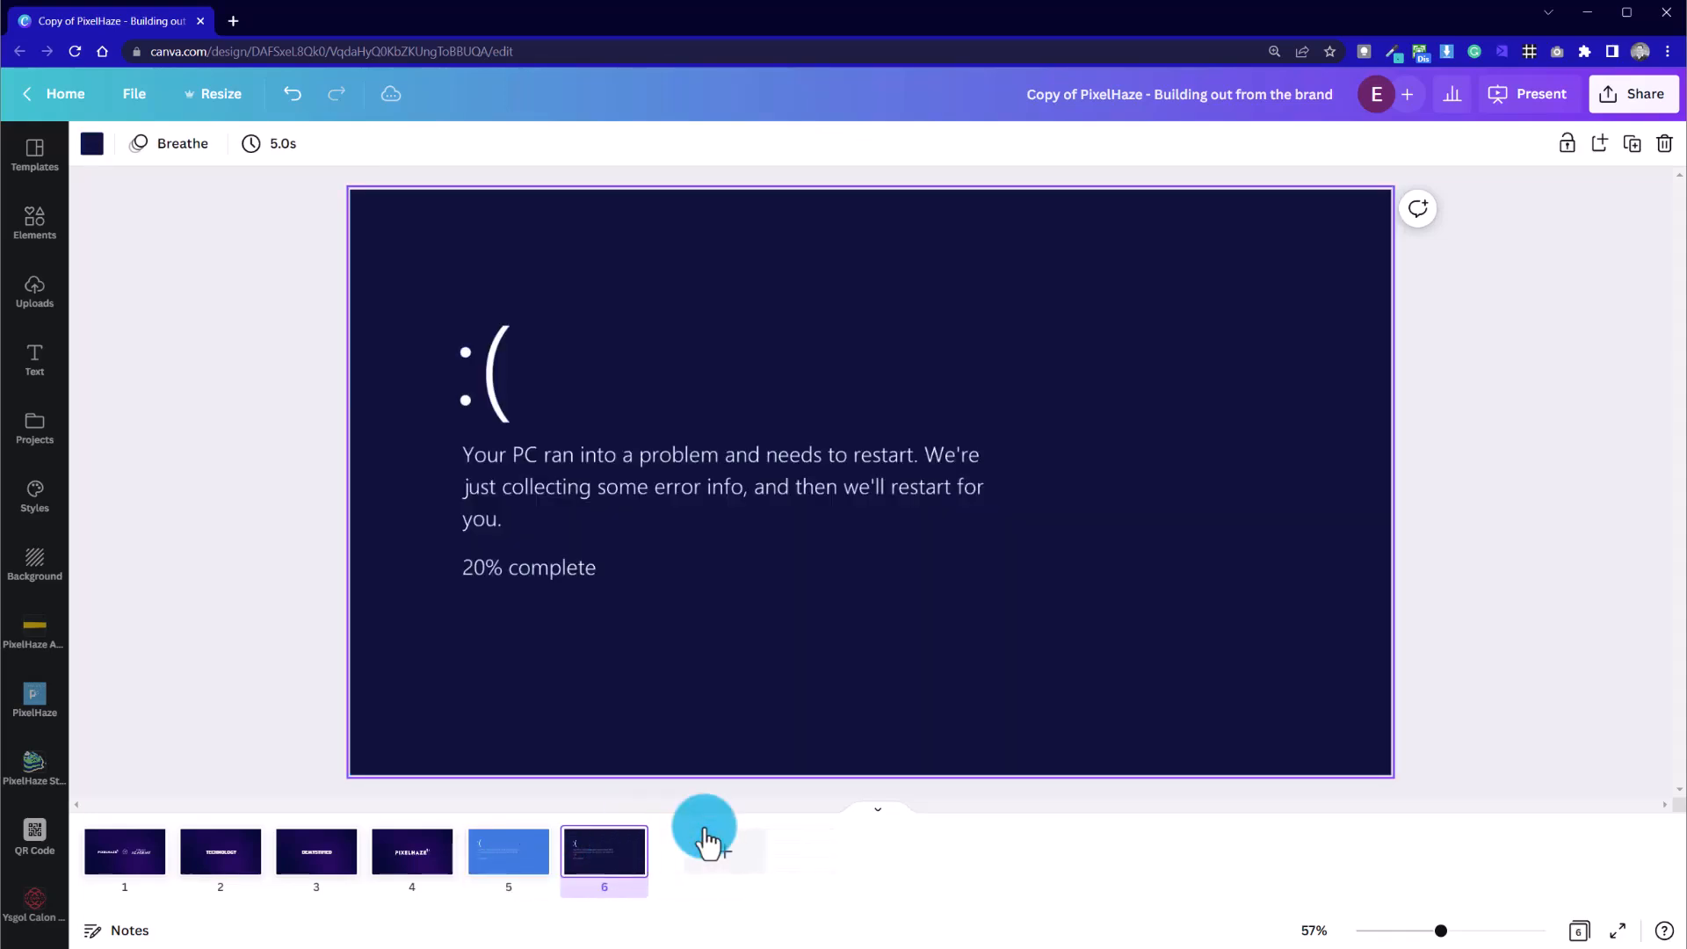
Set the background of page 6 to the bright red default colour
left_click(95, 146)
left_click(118, 629)
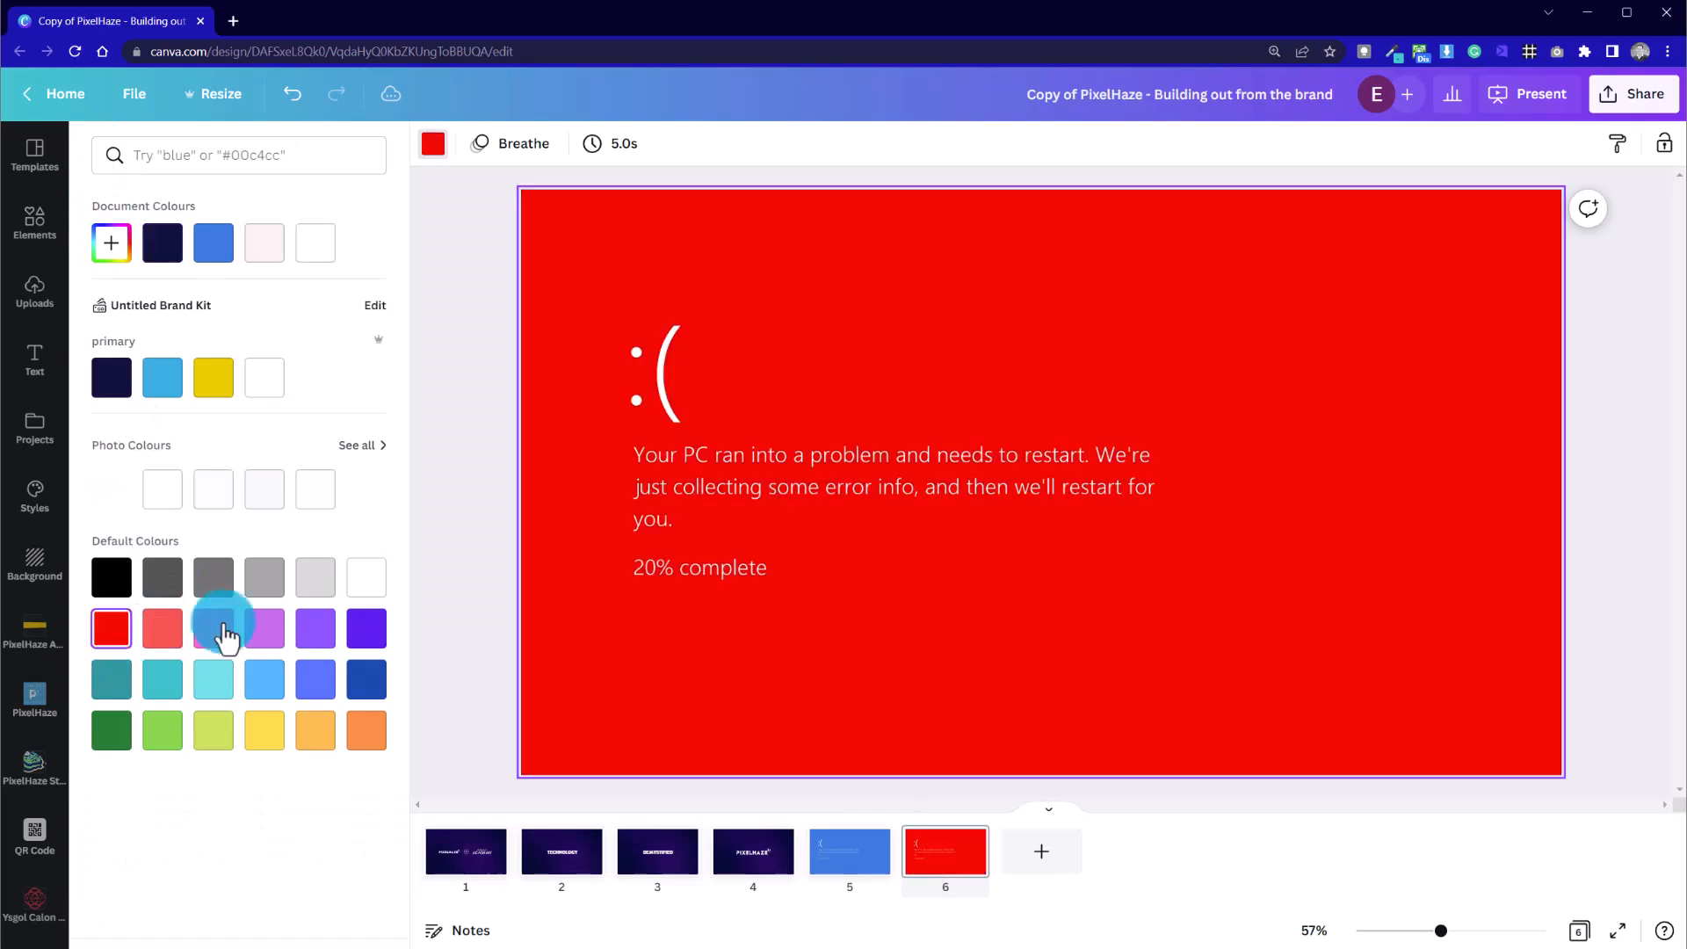
left_click(441, 370)
left_click(256, 424)
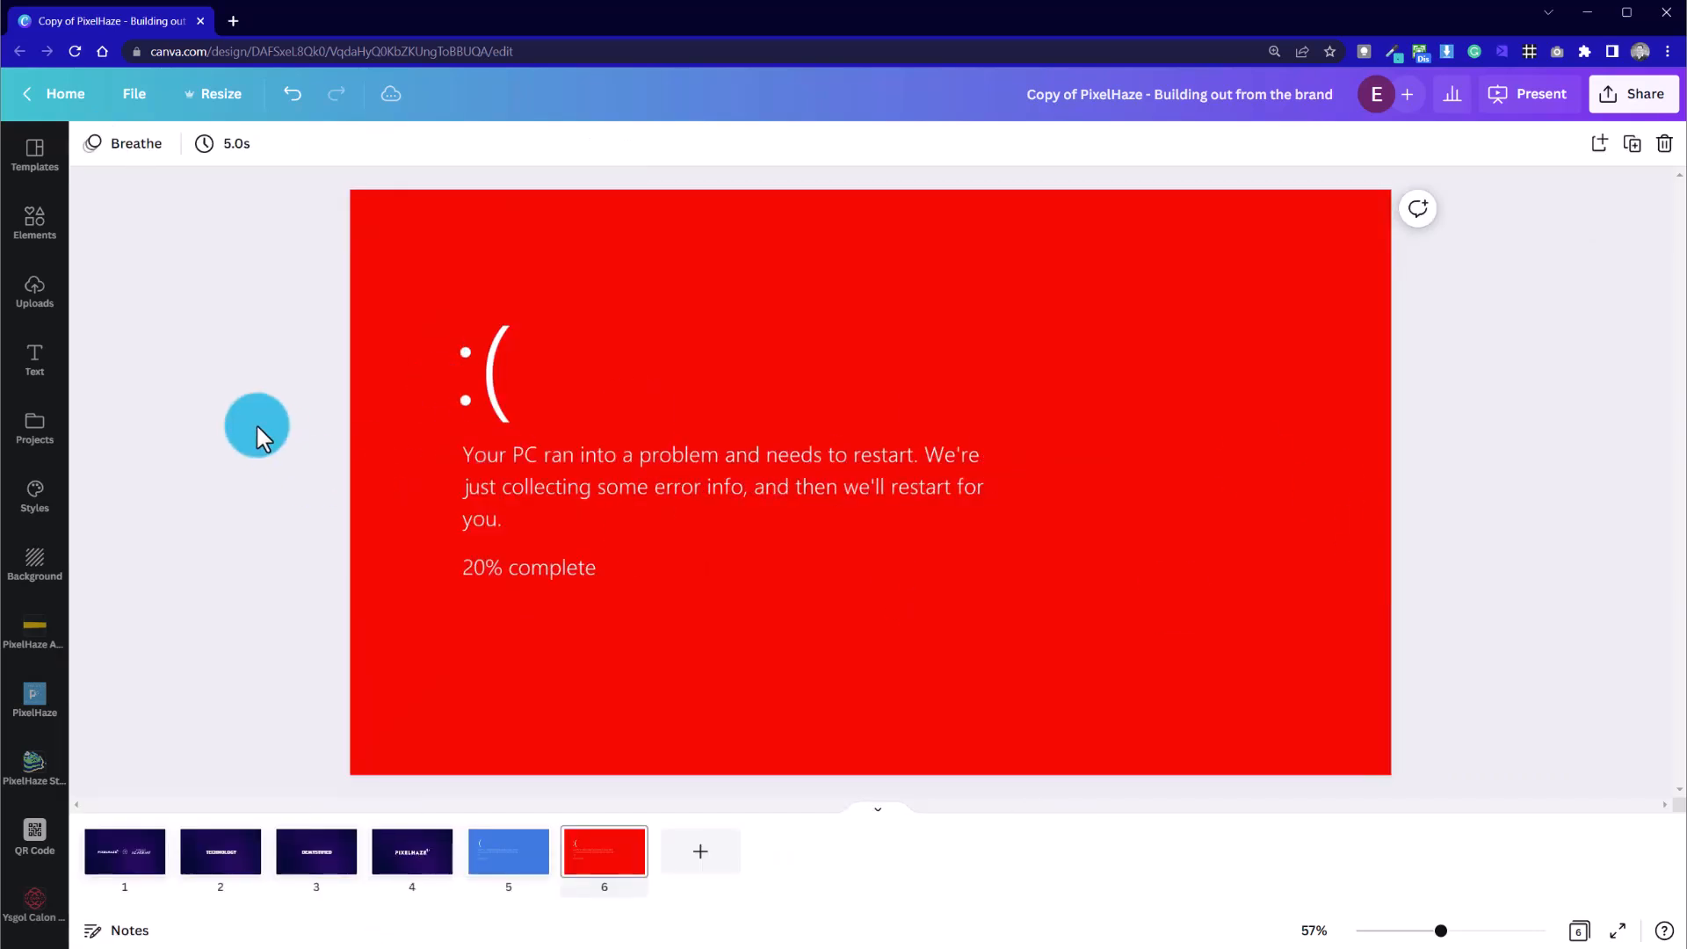
Set the brightness of the error-text image on page 6 to 100
left_click(905, 505)
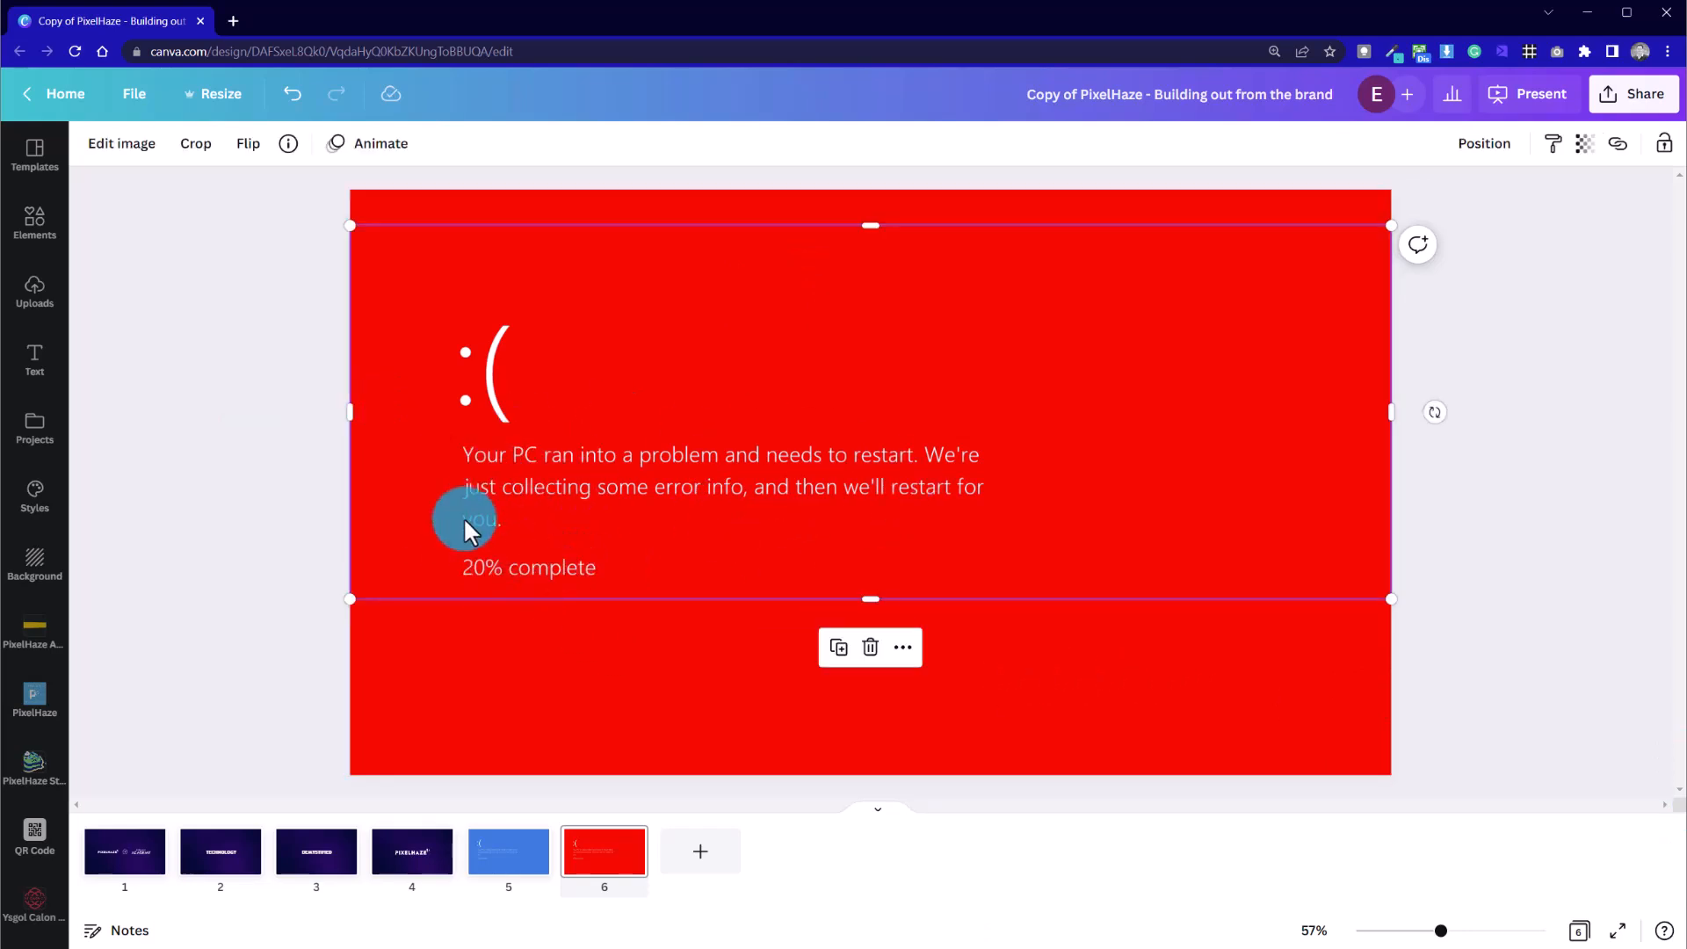
left_click(122, 151)
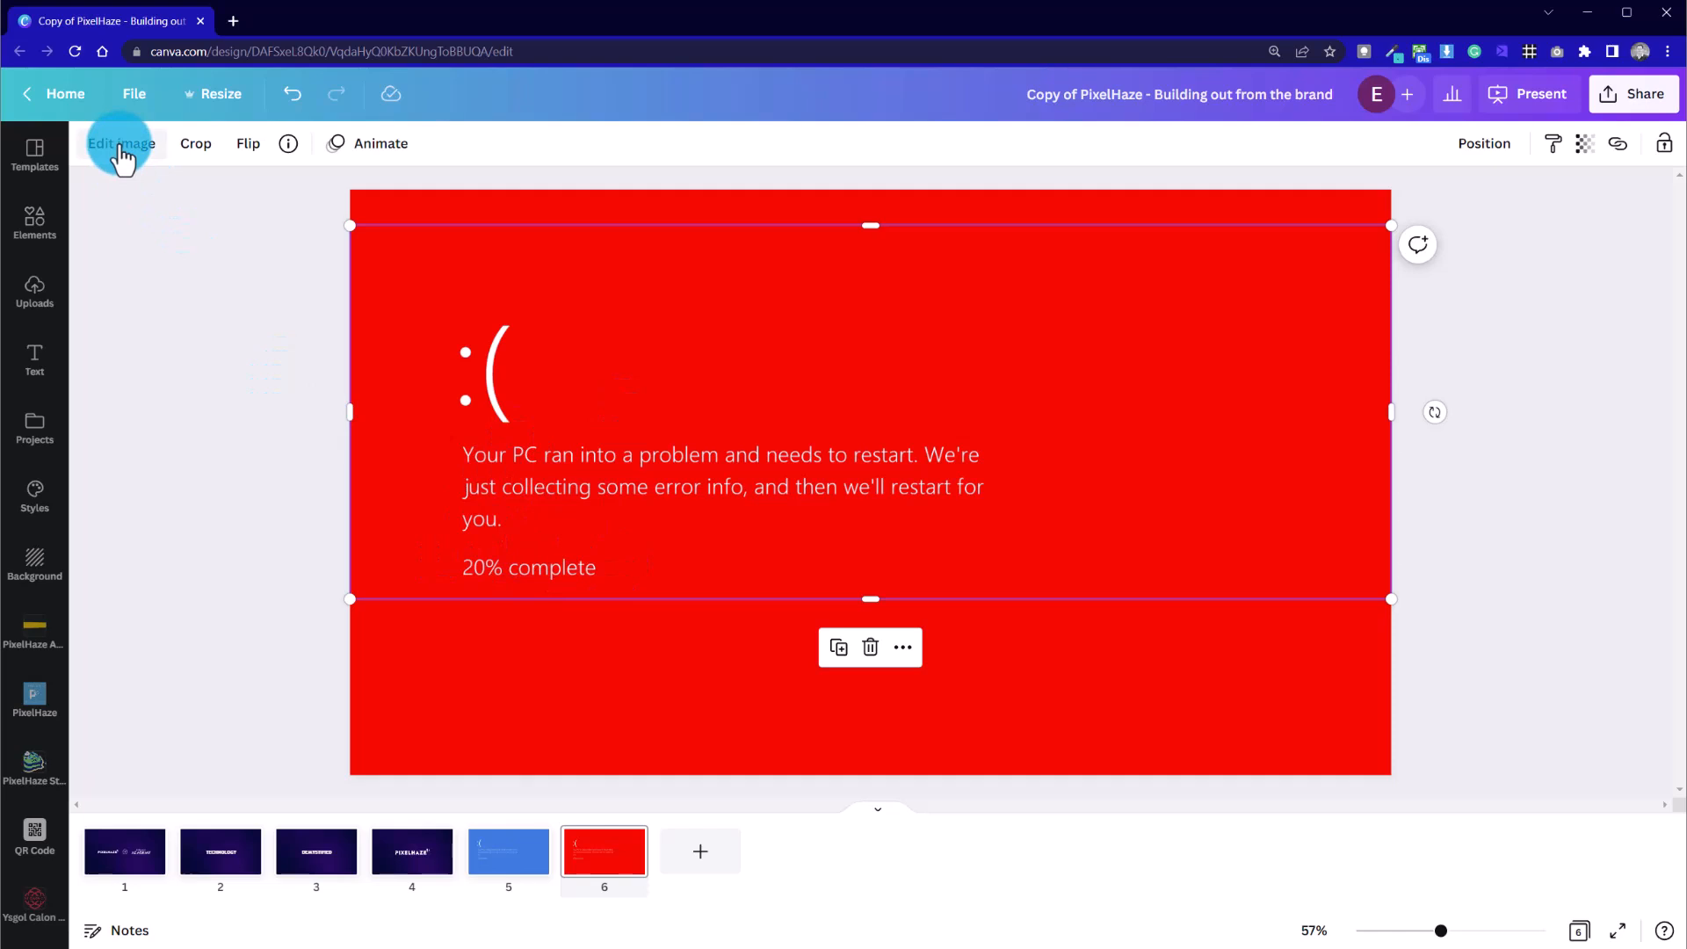
left_click_drag(306, 580, 615, 584)
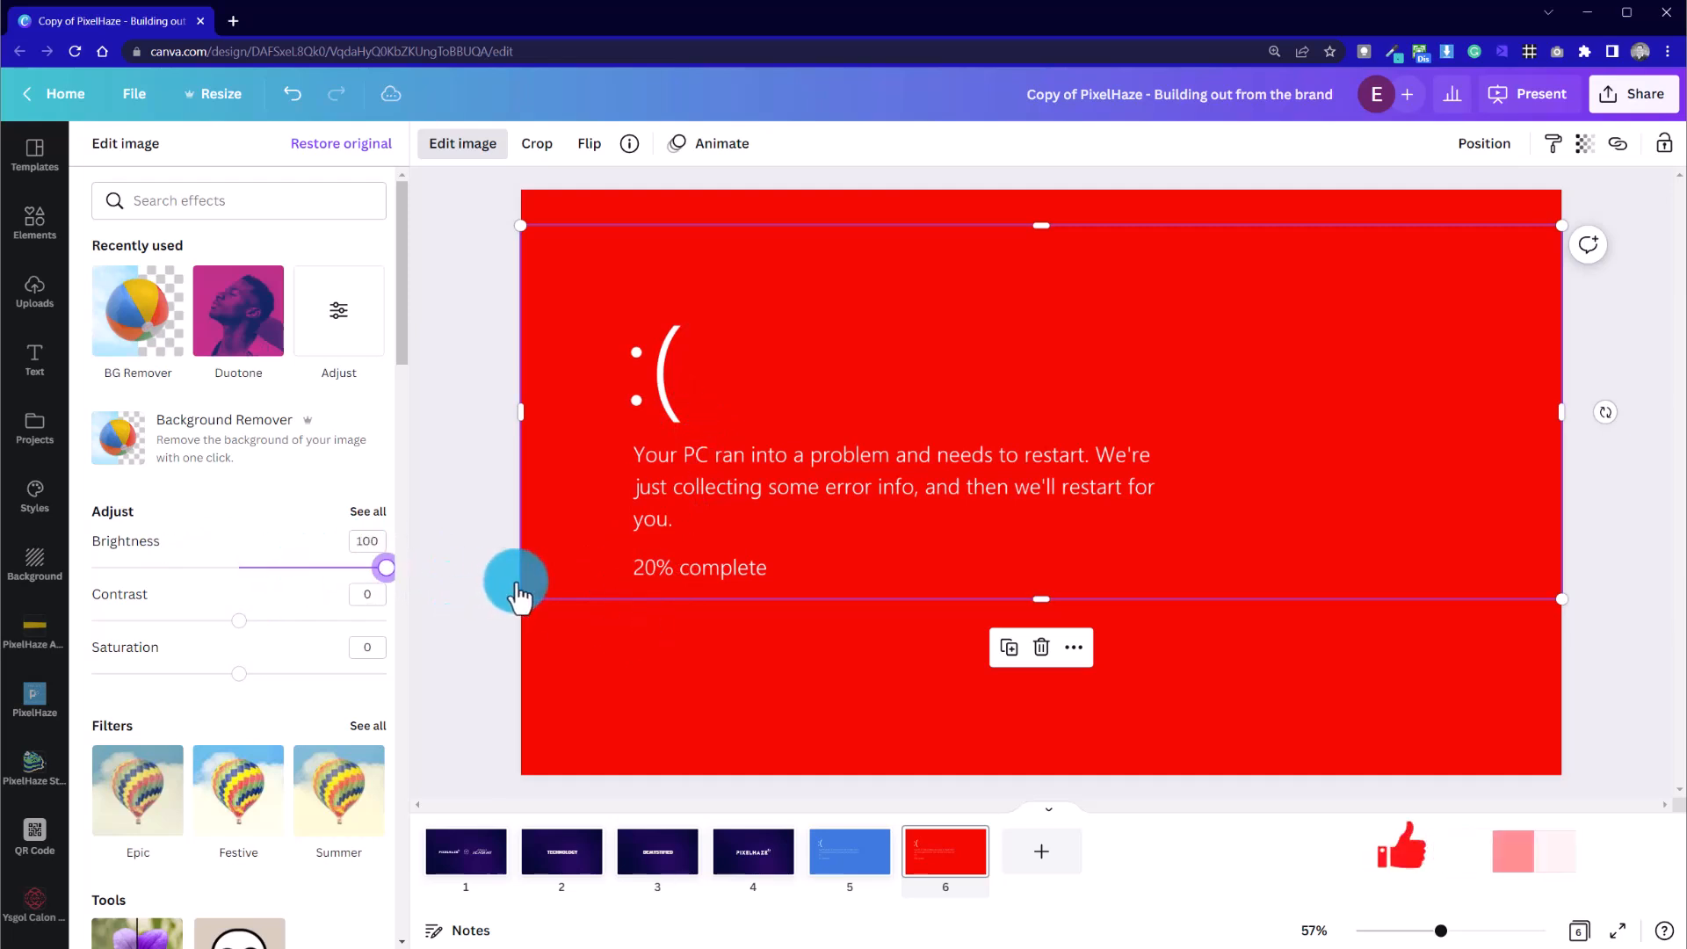
left_click(473, 456)
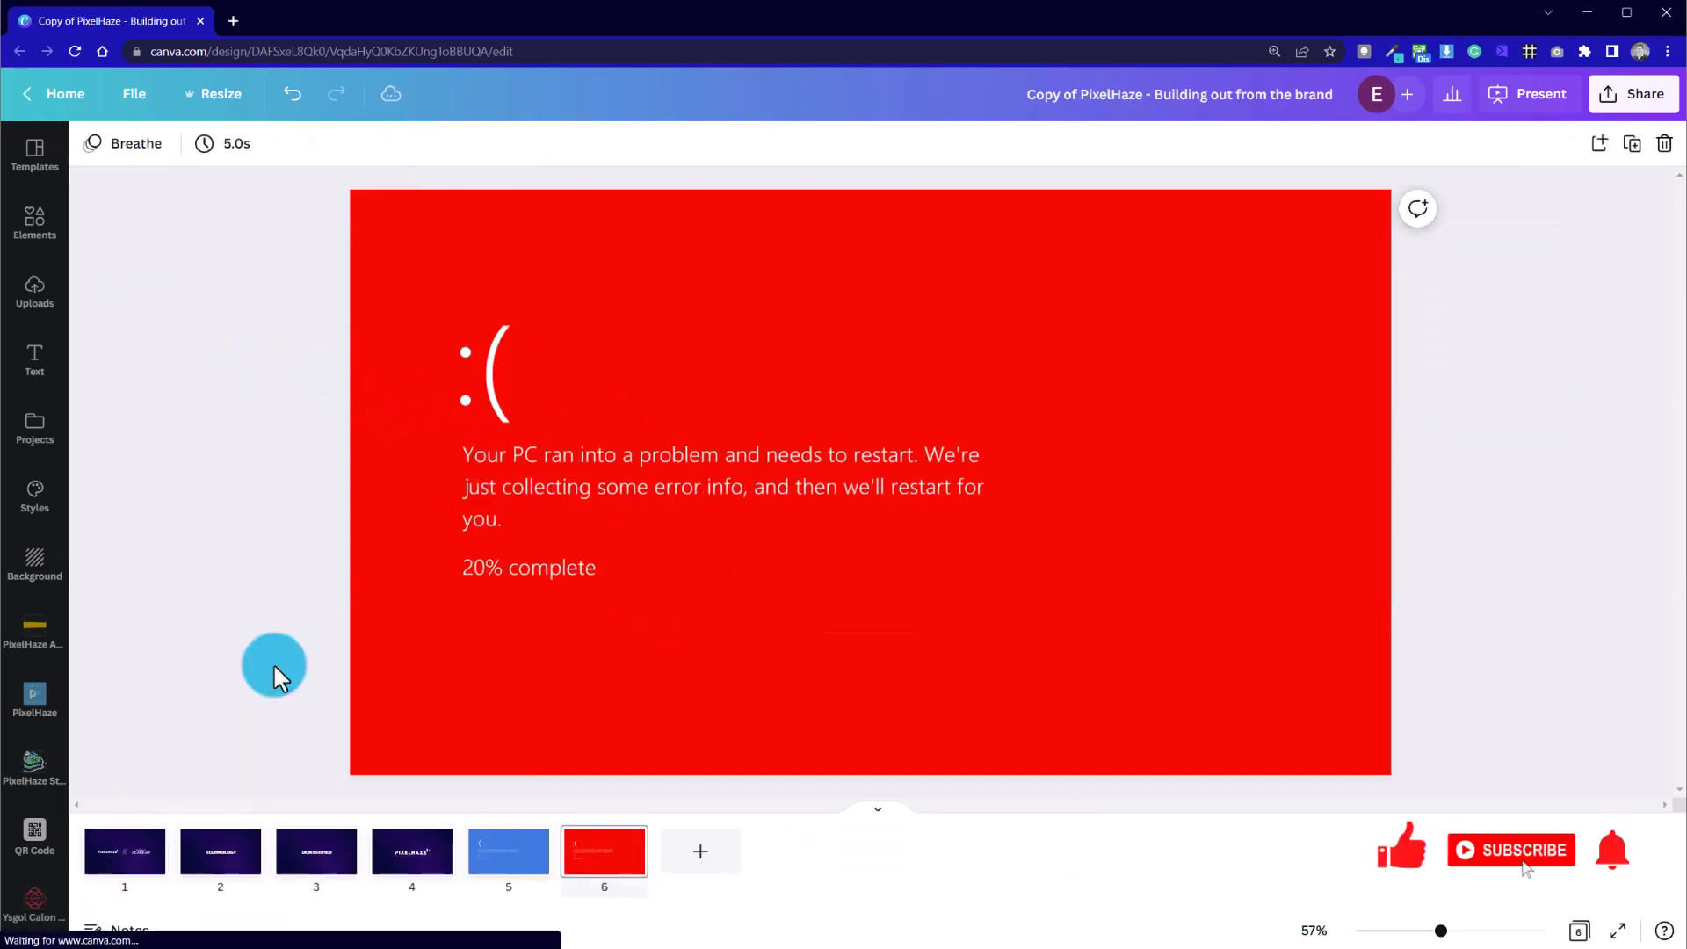
Darken the bright red background of page 6 to a deeper custom red
left_click(531, 648)
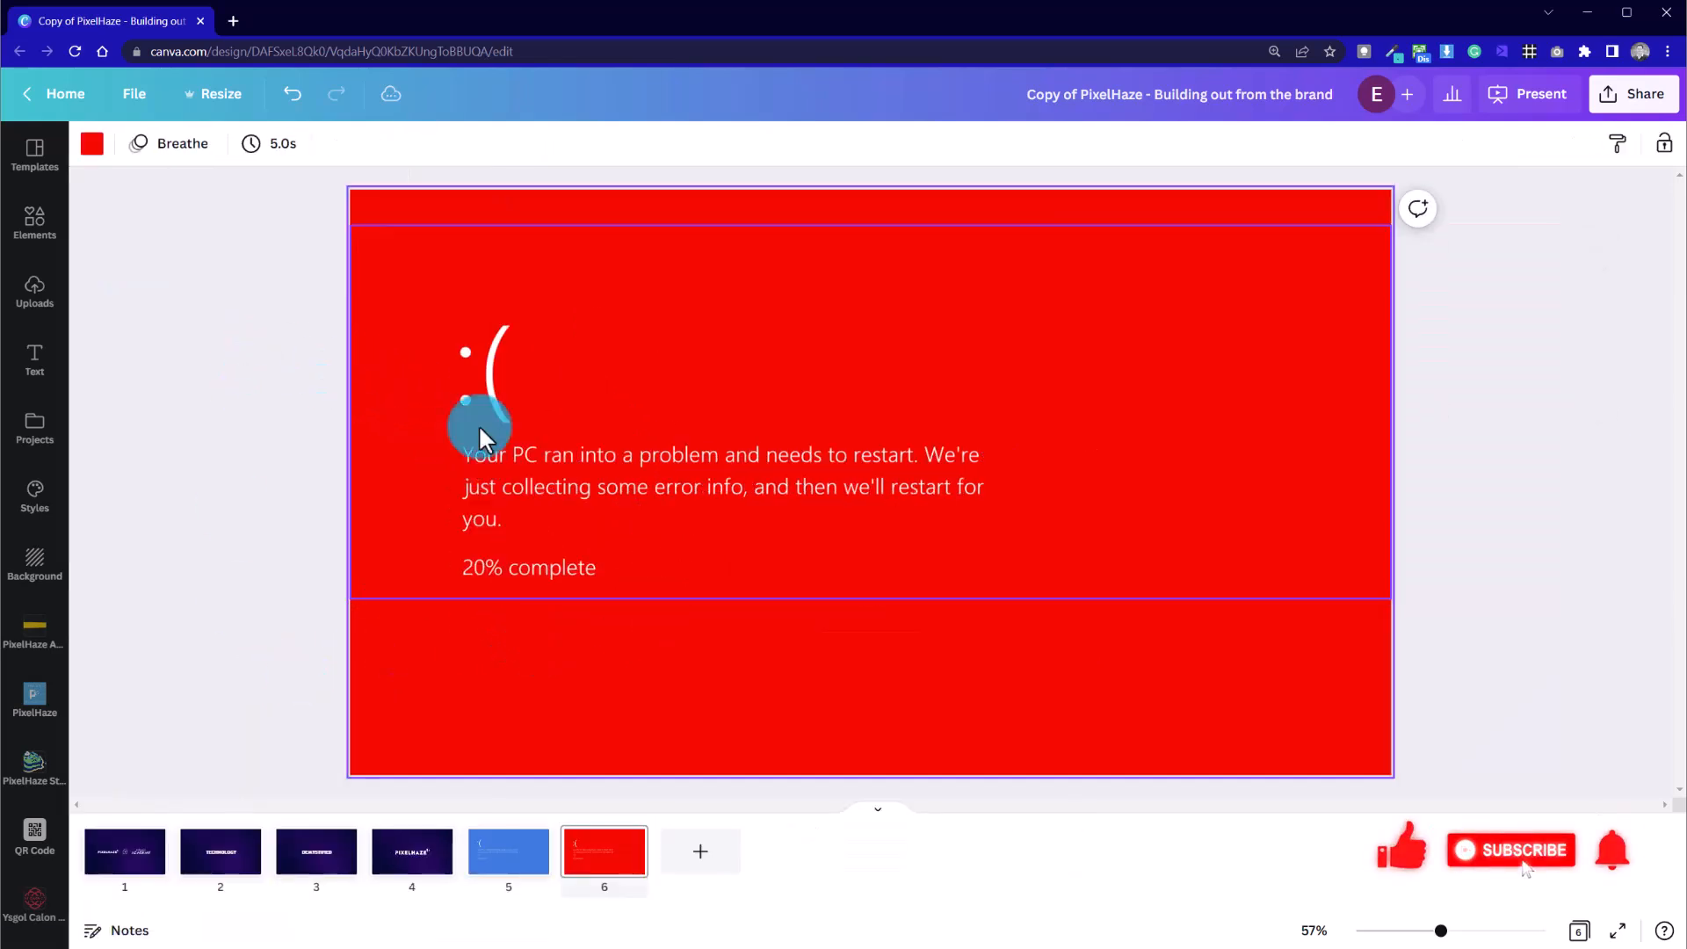
left_click(93, 145)
left_click(123, 253)
left_click(354, 303)
left_click_drag(354, 304, 369, 307)
left_click(509, 258)
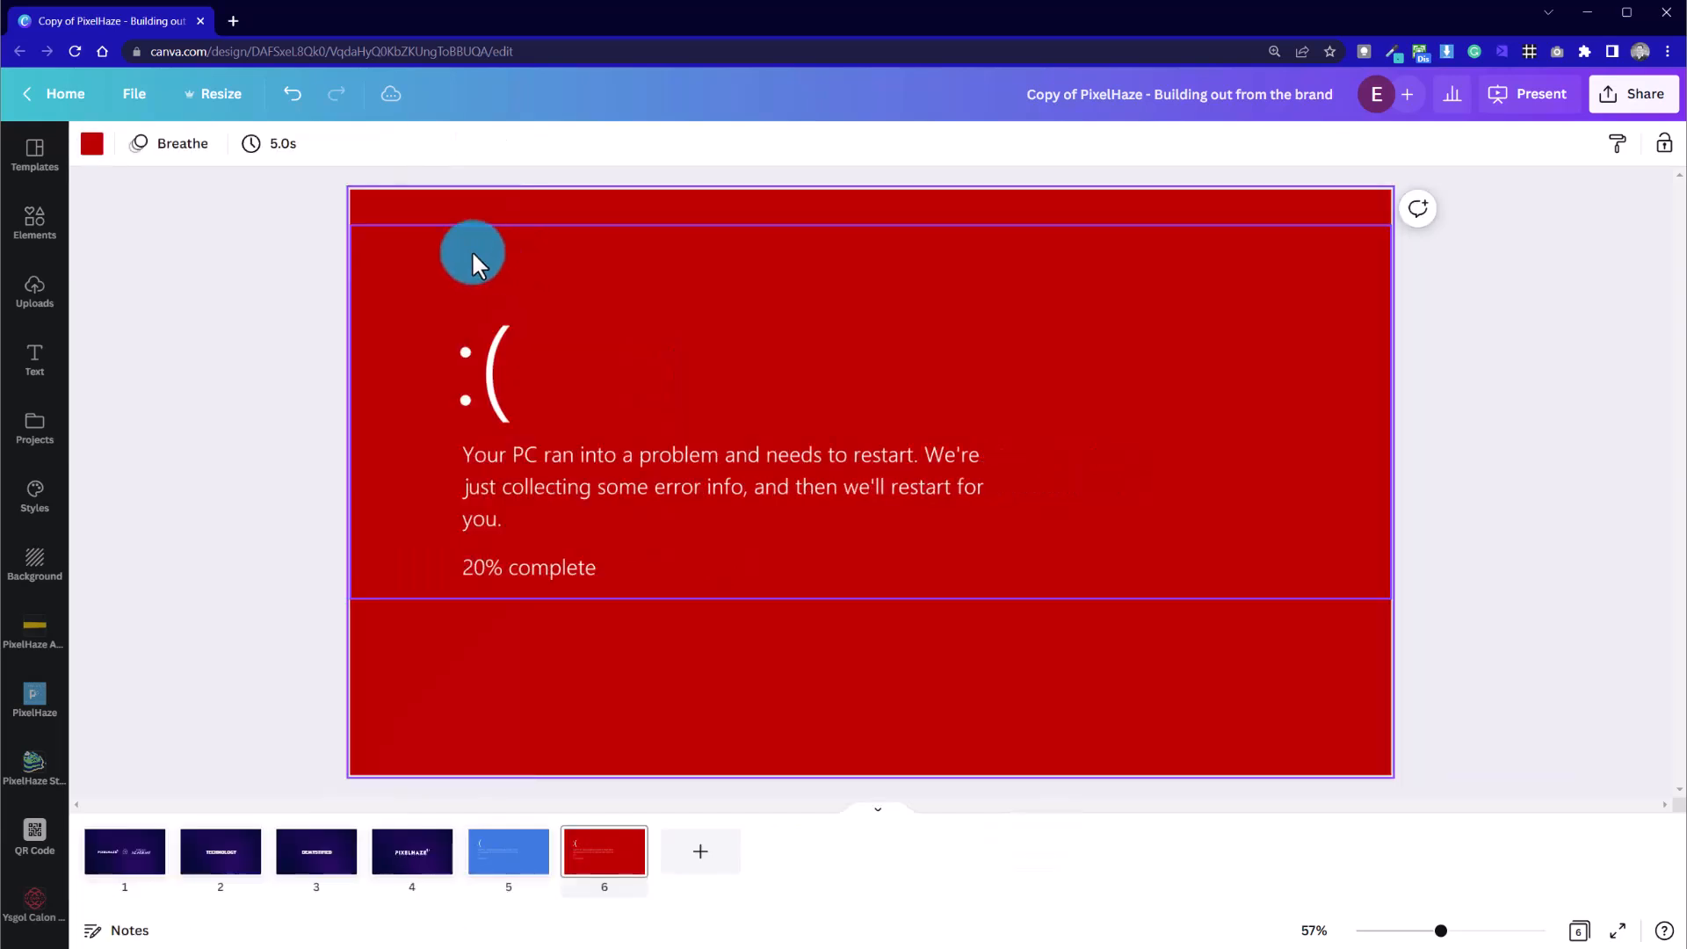
Switch back and forth between pages 5 and 6 to compare the blue and red versions
left_click(520, 865)
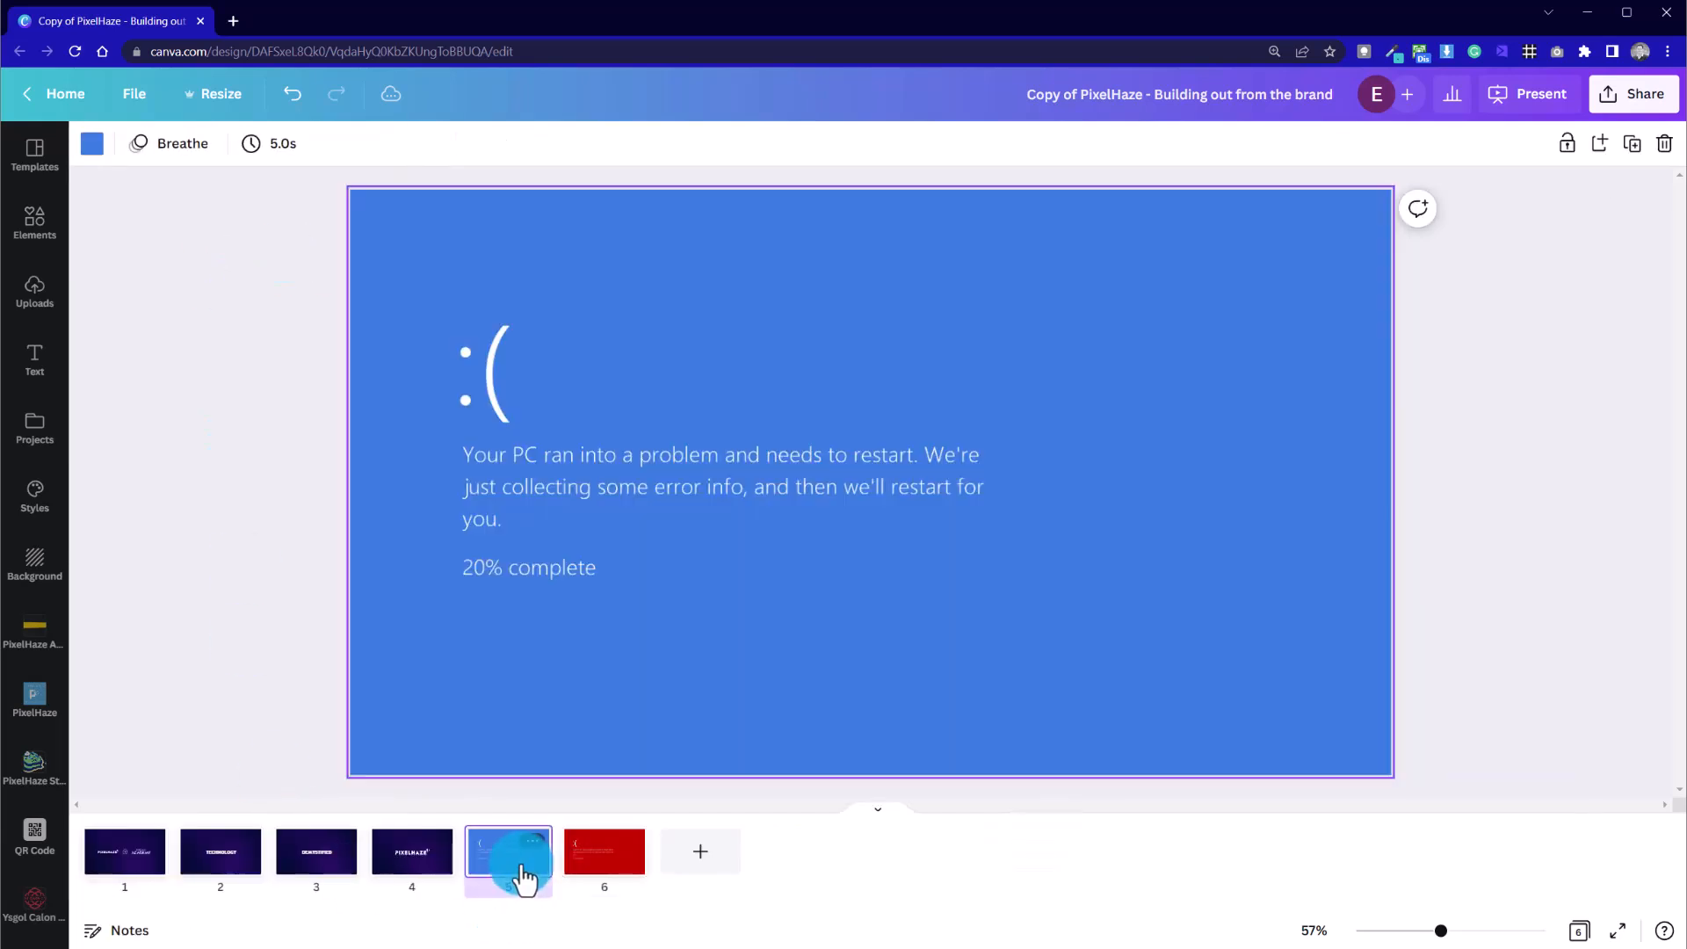
key("Right")
key("Left")
key("Right")
key("Left")
key("Right")
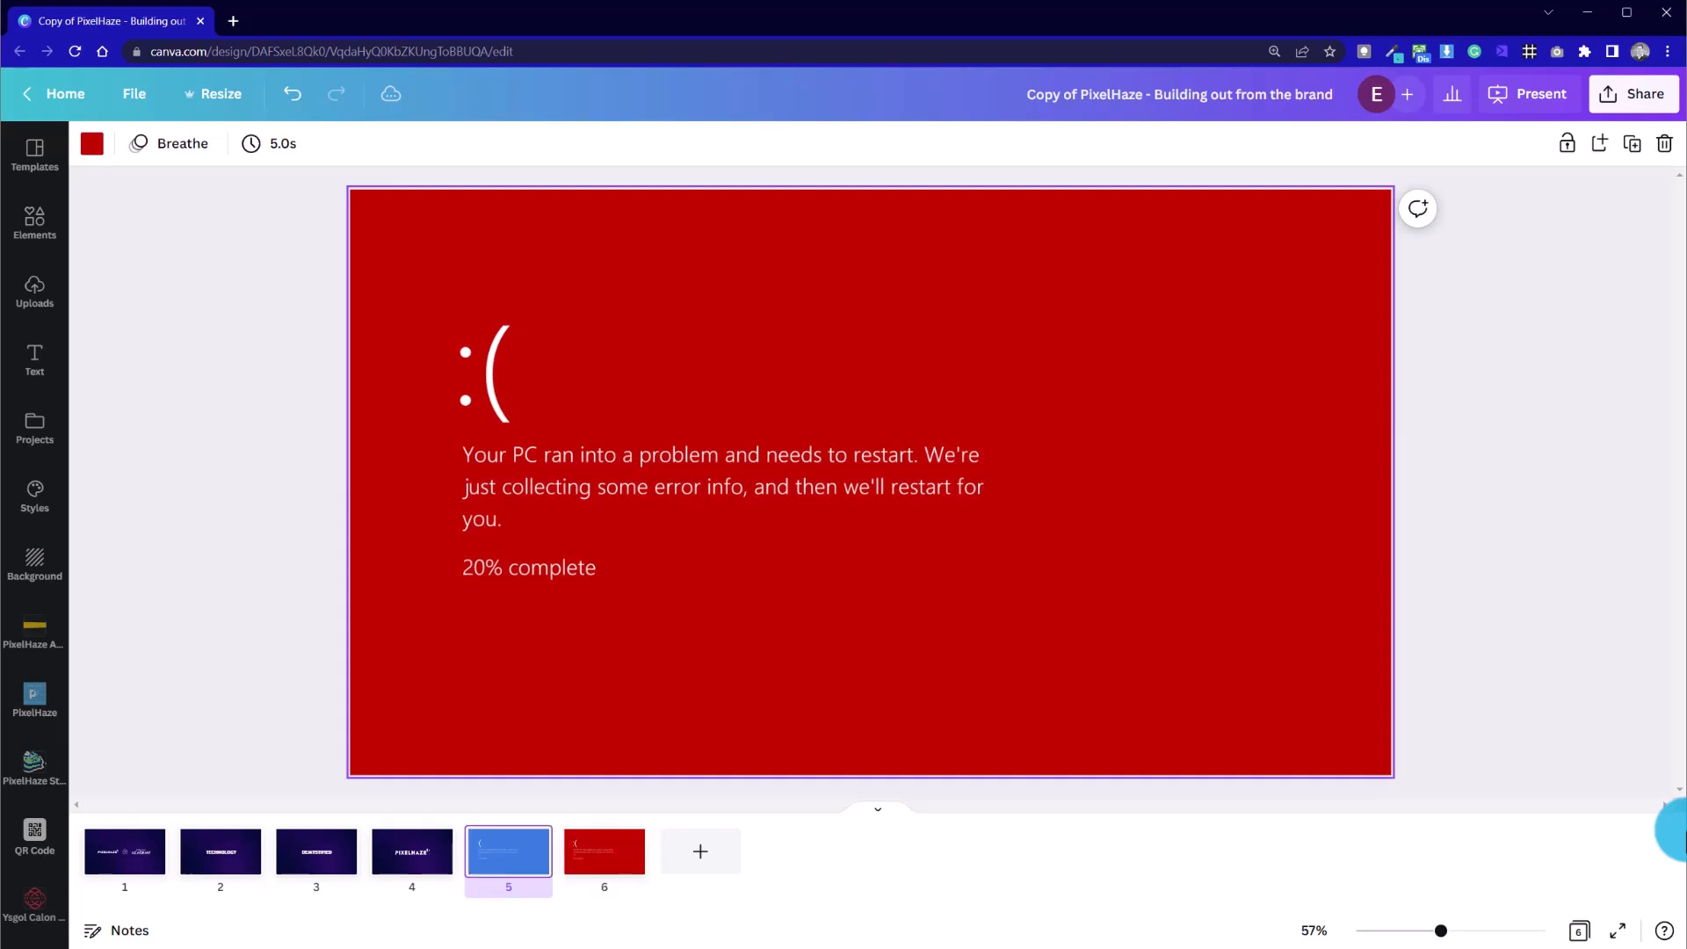
key("Left")
key("Right")
key("Left")
key("Right")
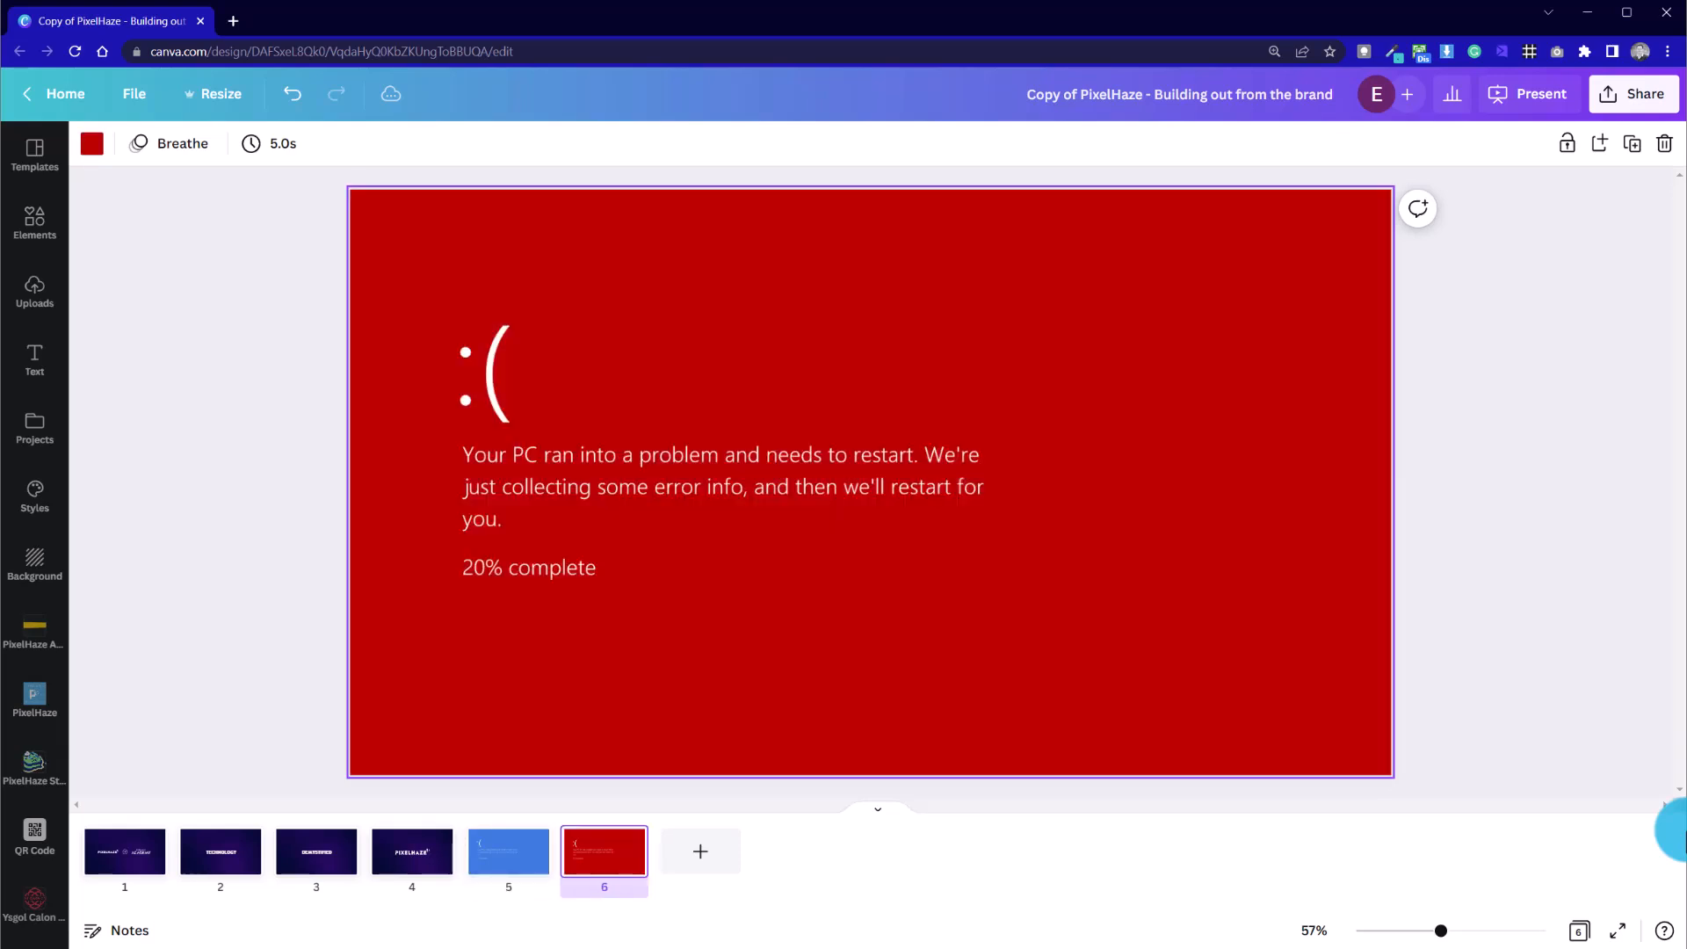
Add a straight line to page 6 and shrink it to a short slanted stroke beside the sad face's lower eye dot
left_click(34, 224)
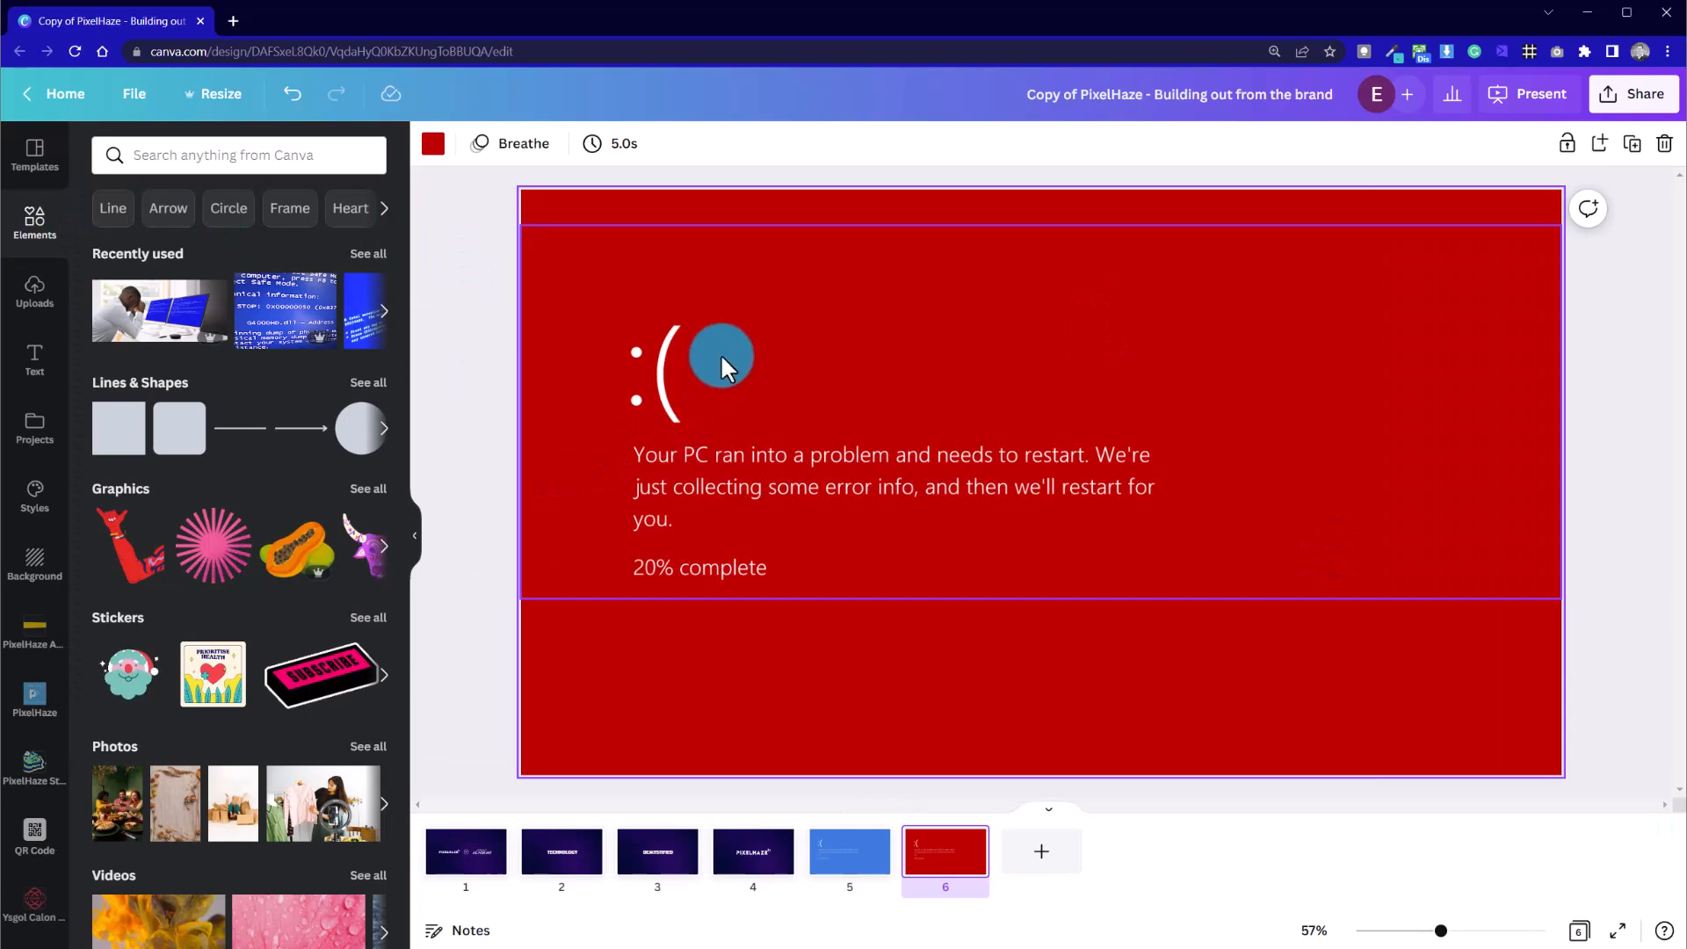
left_click(254, 430)
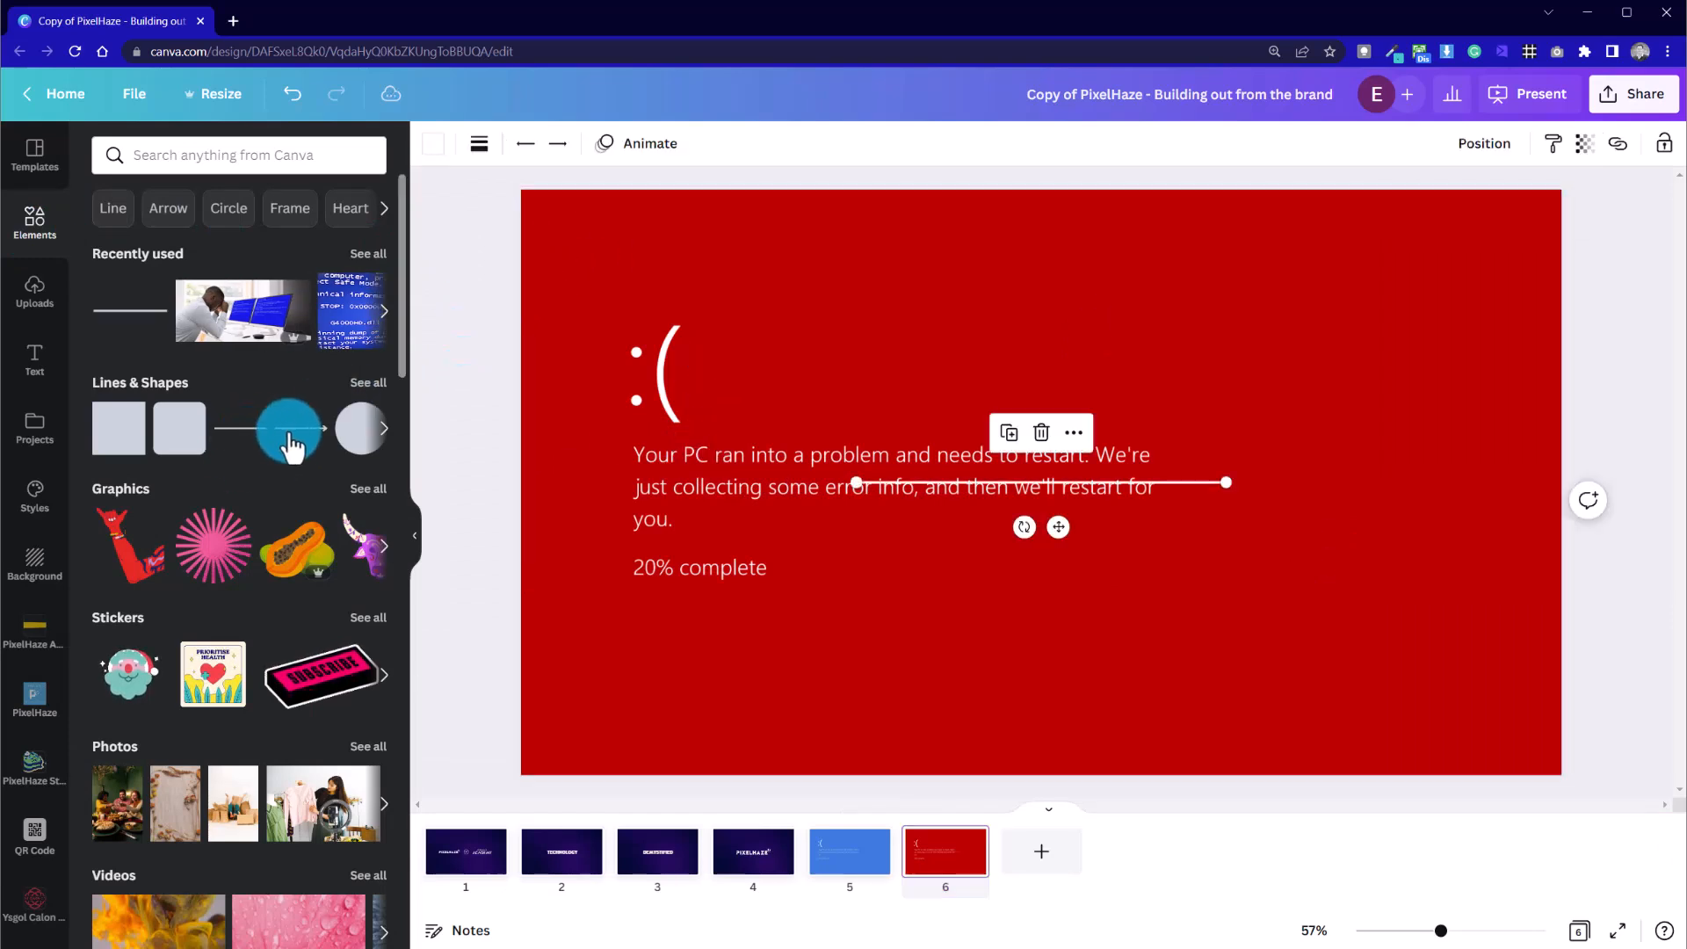
left_click_drag(1225, 482, 620, 401)
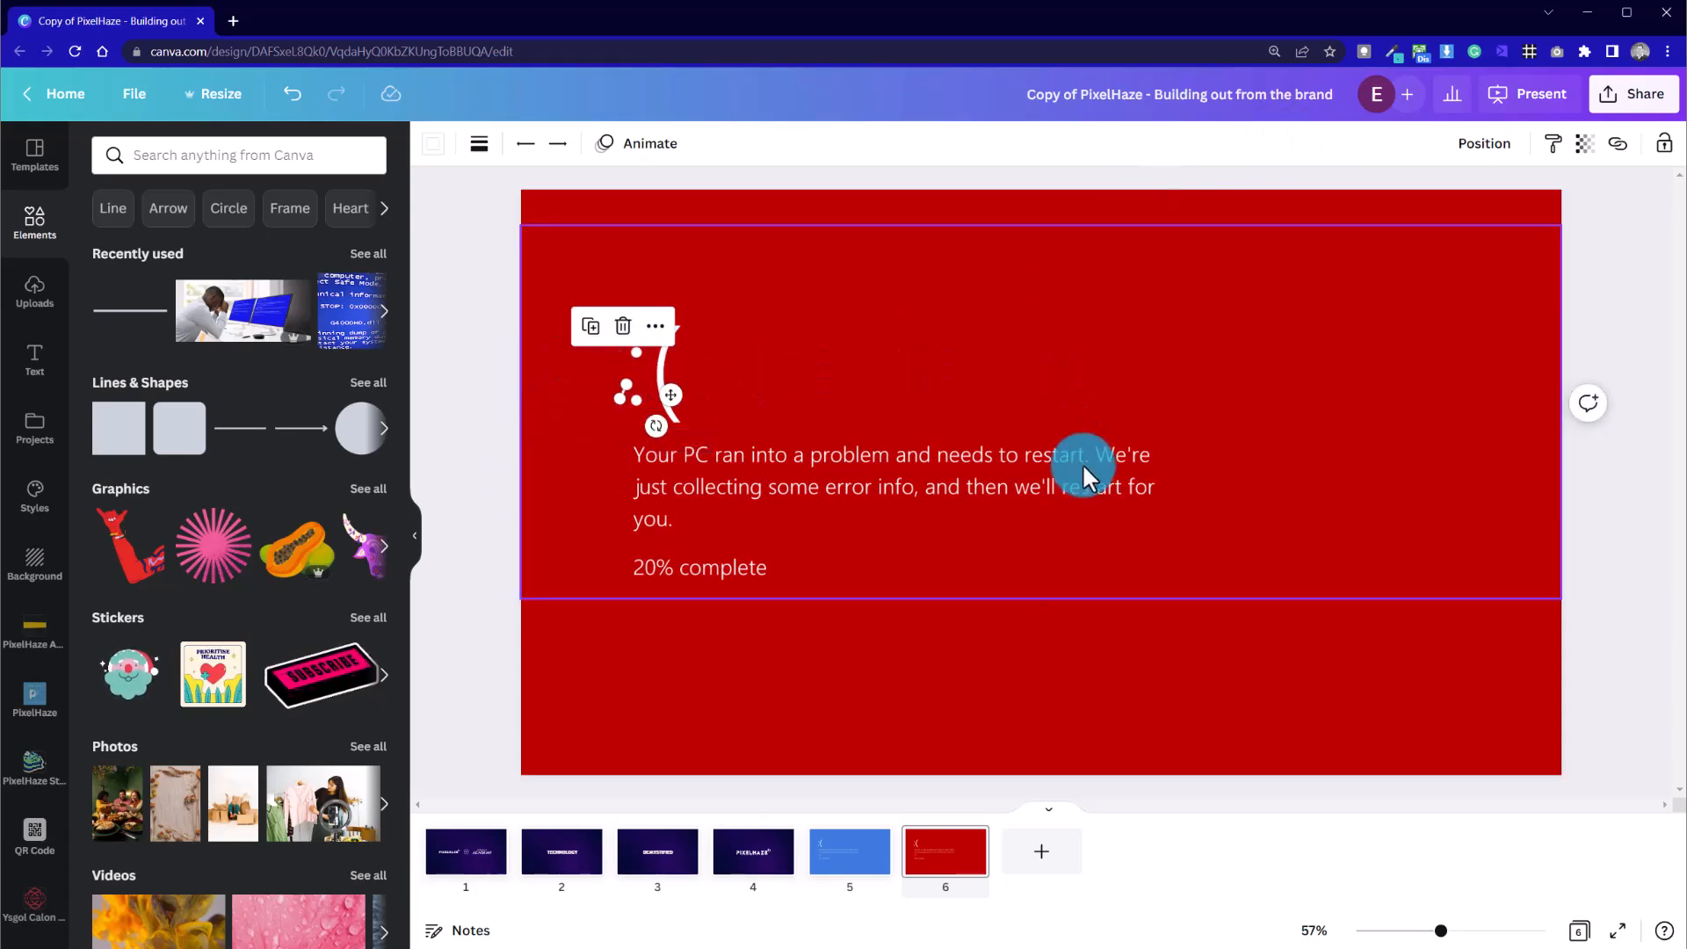
Duplicate the short white line and place the copy next to it, over the lower eye dot
left_click_drag(1441, 935, 1475, 931)
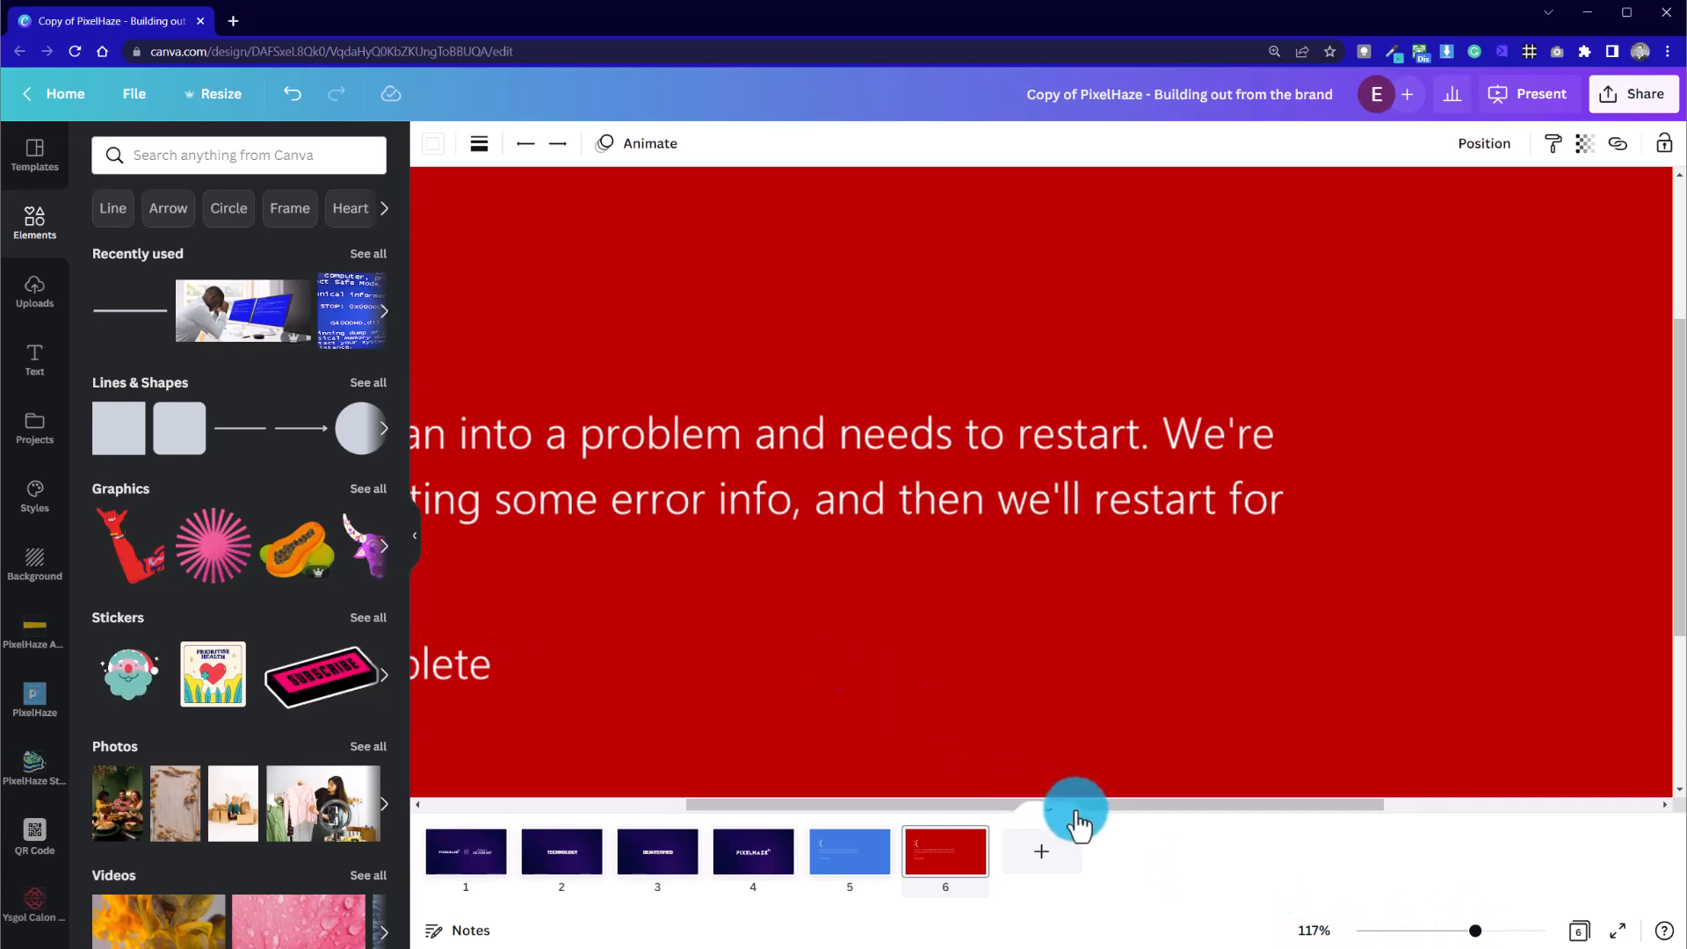
mouse_move(1475, 932)
left_mouse_down()
mouse_move(1455, 931)
mouse_move(1482, 931)
left_mouse_up()
left_click(414, 535)
left_click(256, 387)
left_click(132, 316)
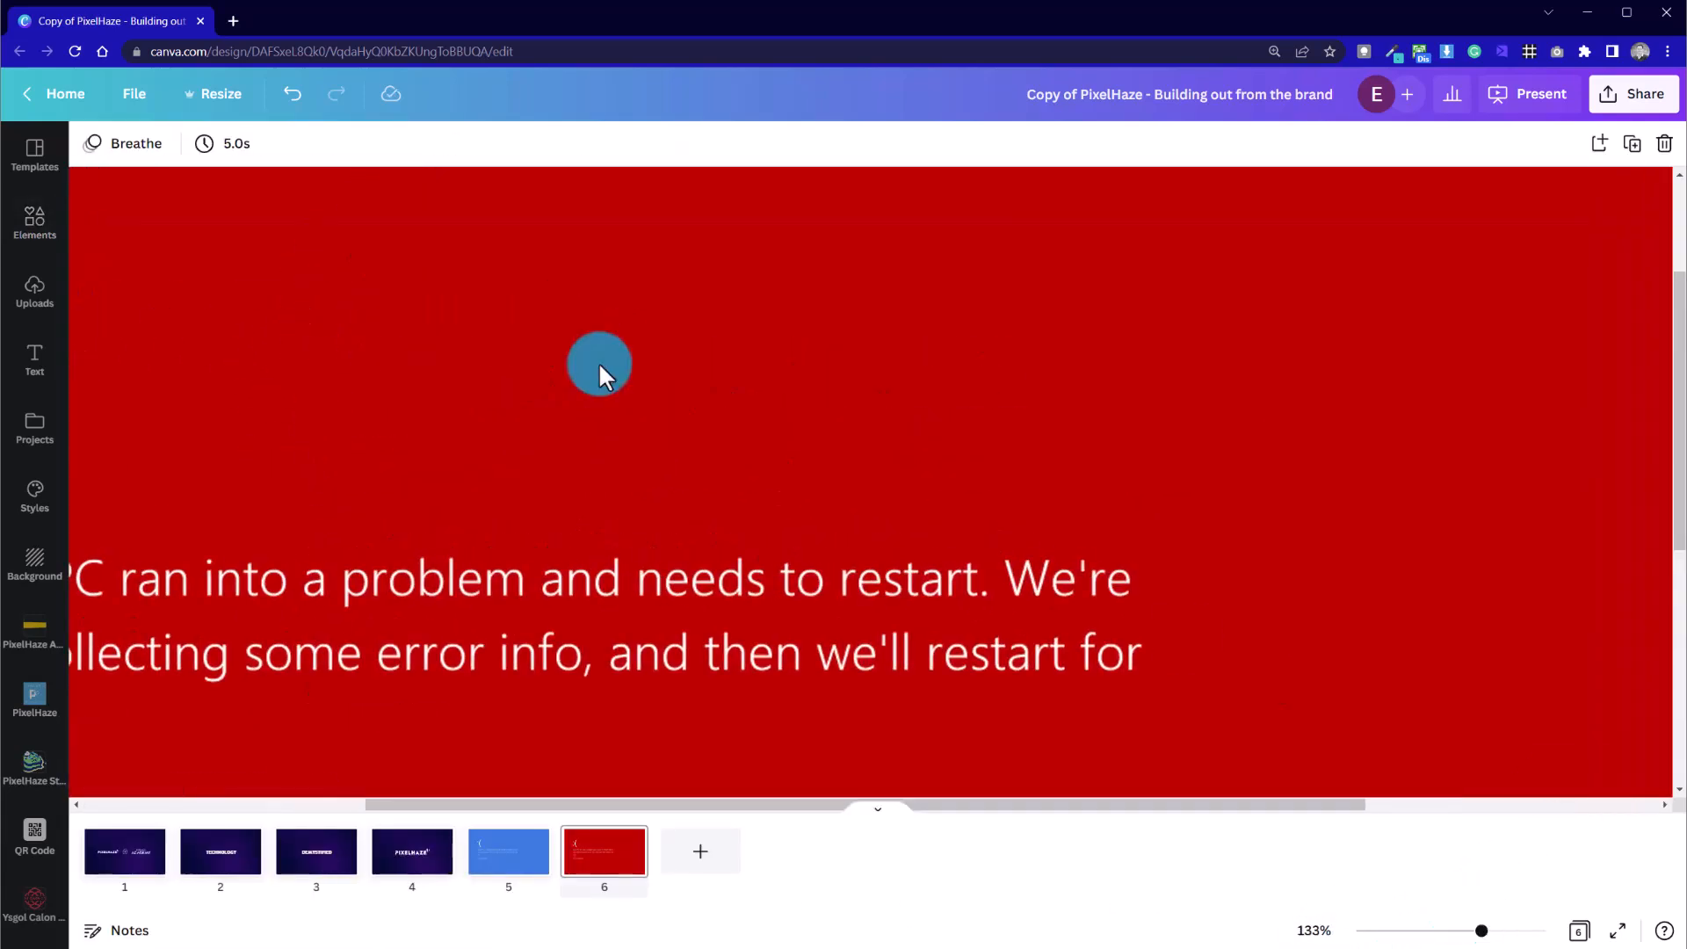
left_click_drag(1117, 803, 837, 803)
left_click(364, 437)
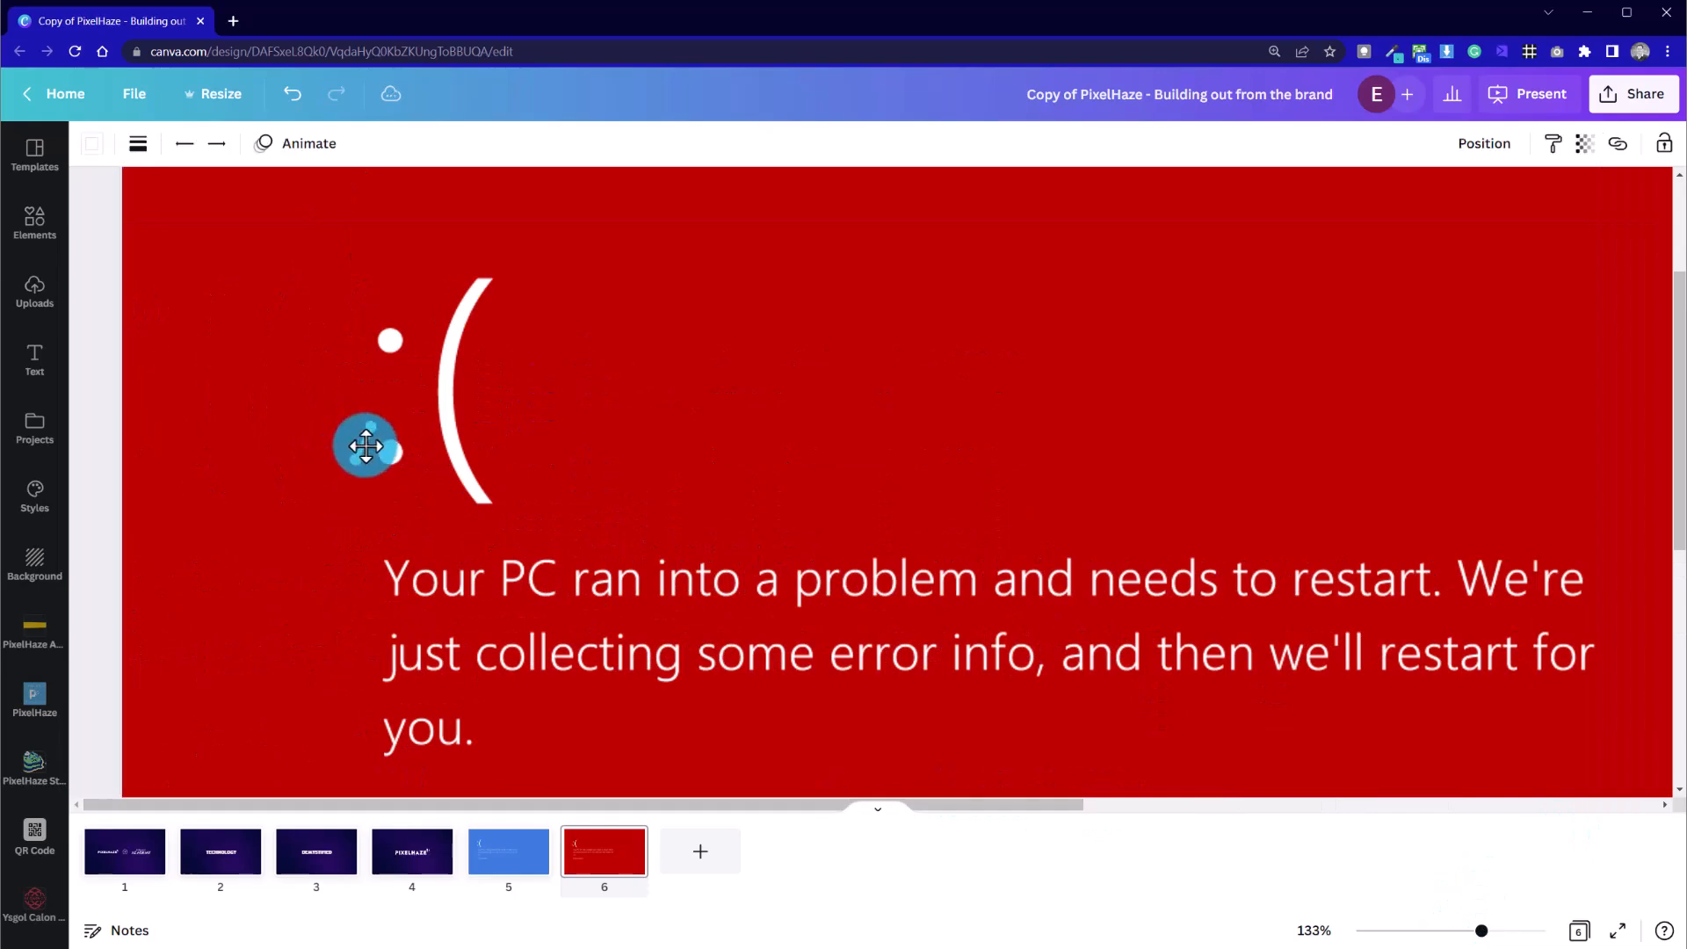
left_click(387, 453)
left_click(546, 467)
left_click(367, 442)
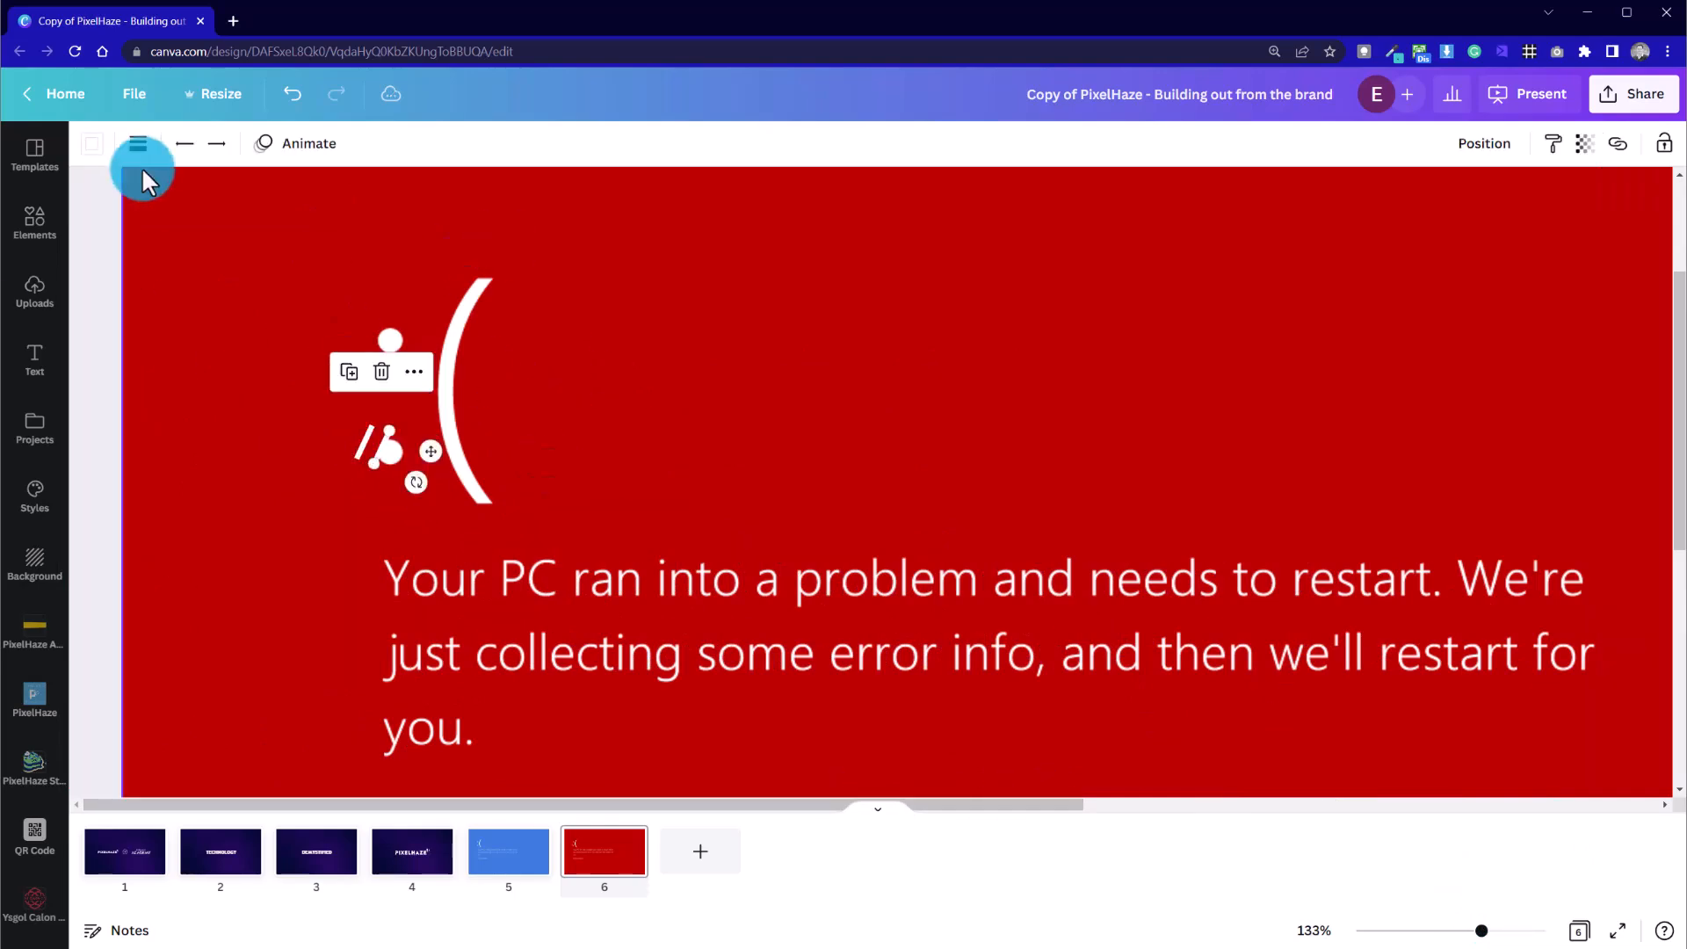
Recolour the duplicated line with the dark red of the page background
left_click(92, 143)
left_click(479, 143)
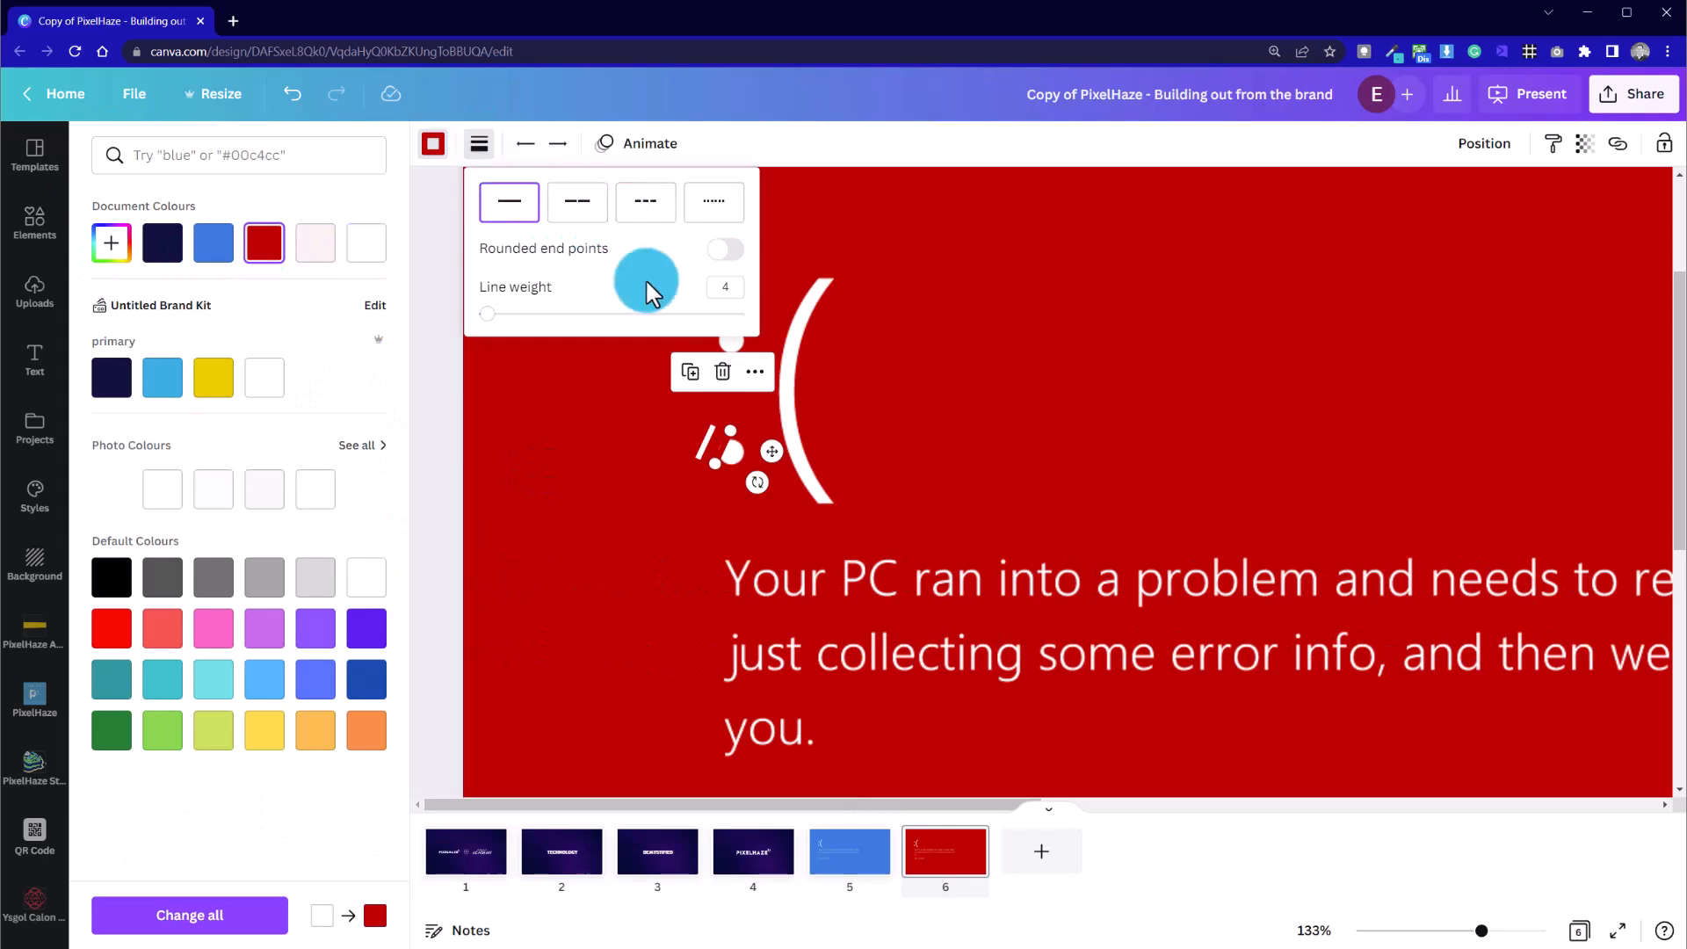
left_click(435, 361)
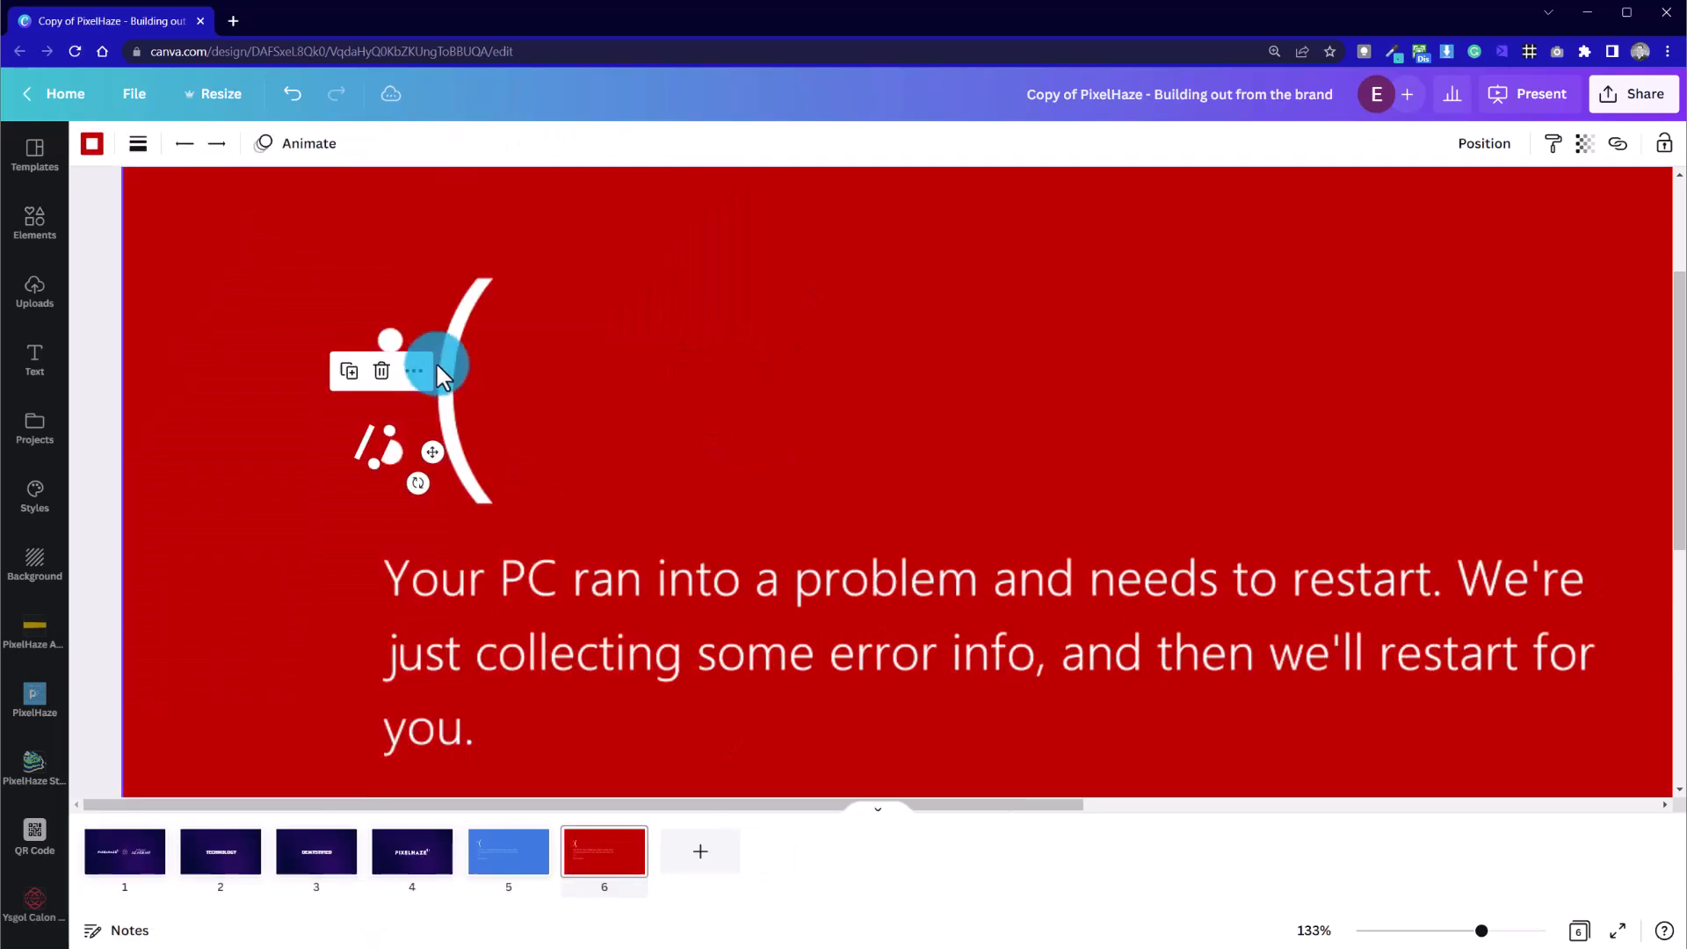
Set the line weight of the white stroke beside the lower eye to 10
left_click(361, 442)
left_click(140, 147)
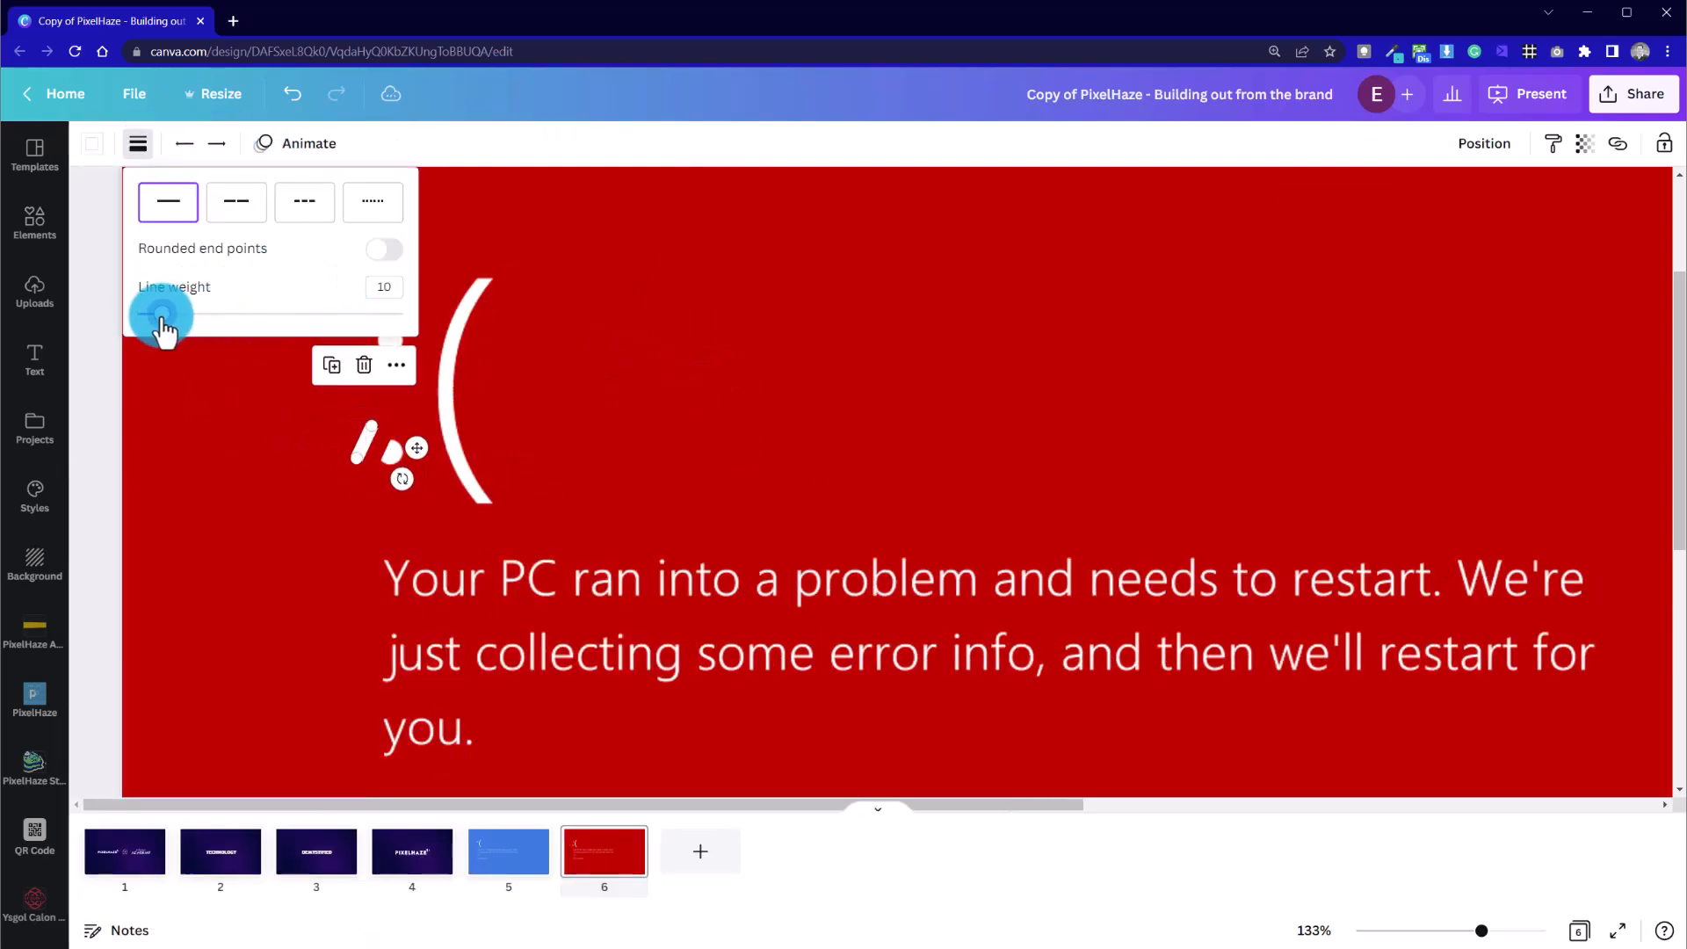
left_click(103, 456)
Lengthen the white stroke beside the lower eye dot and bring it in front of the red line
left_click(367, 438)
left_click(361, 434)
left_click(359, 436)
left_click(367, 430)
left_click(620, 387)
left_click(356, 443)
right_click(356, 443)
left_click(418, 722)
left_click(199, 509)
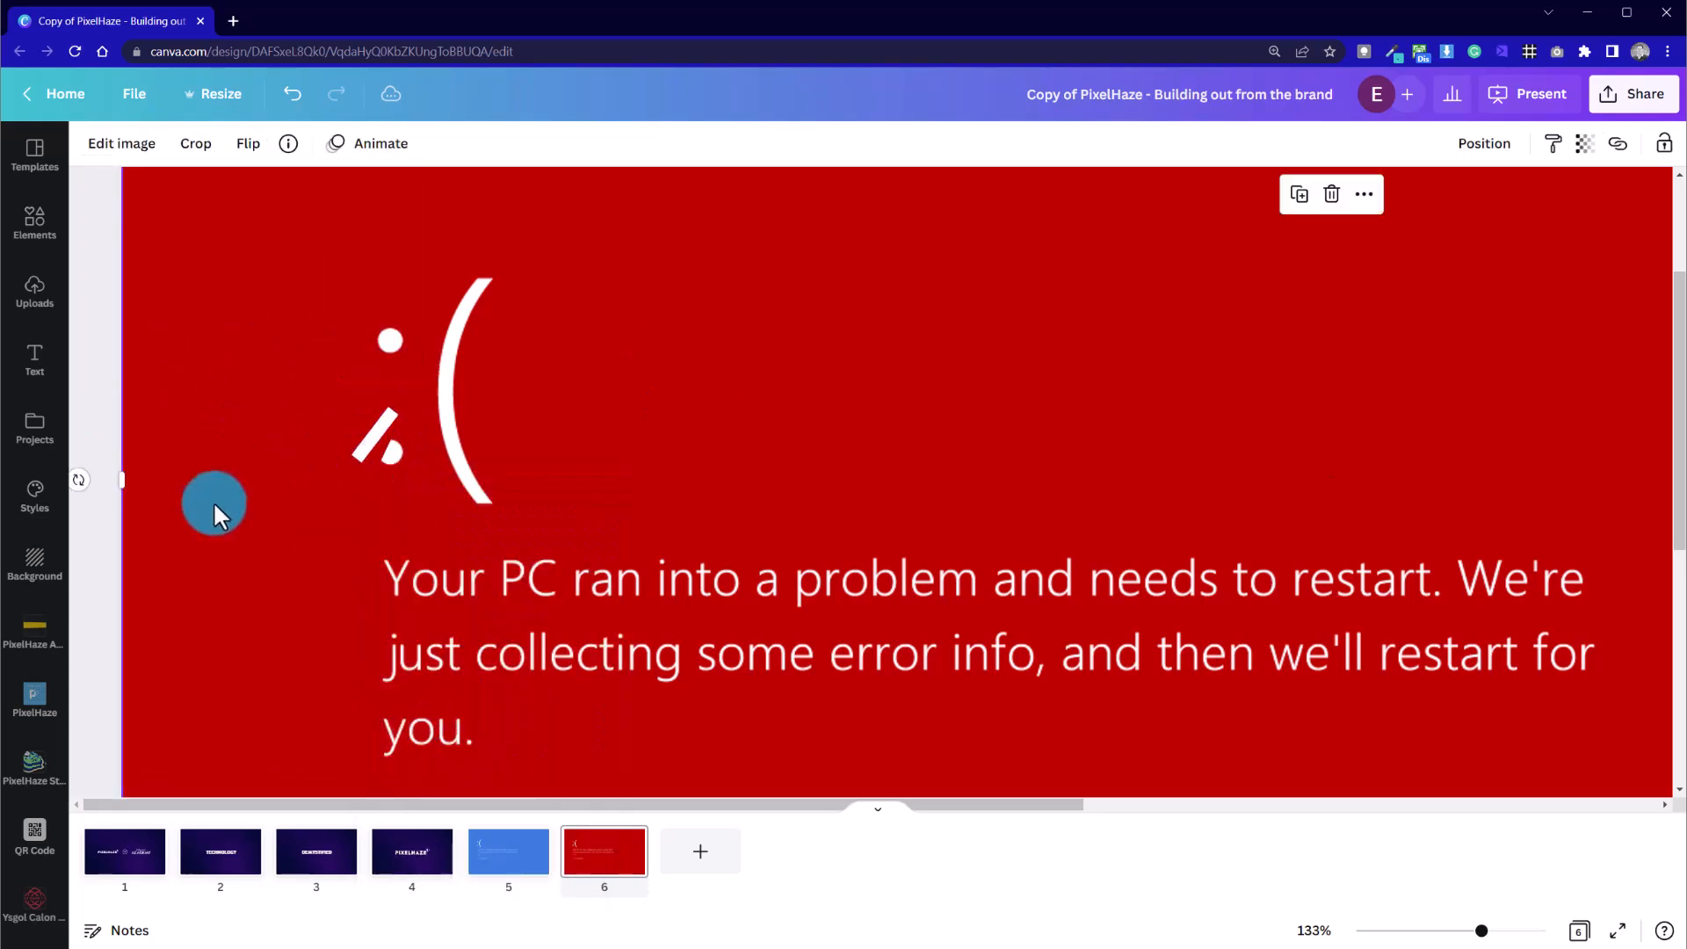
Reposition the red line so it masks part of the lower eye dot
left_click(365, 443)
left_click(383, 455)
left_click(398, 463)
left_click(403, 466)
left_click(433, 488)
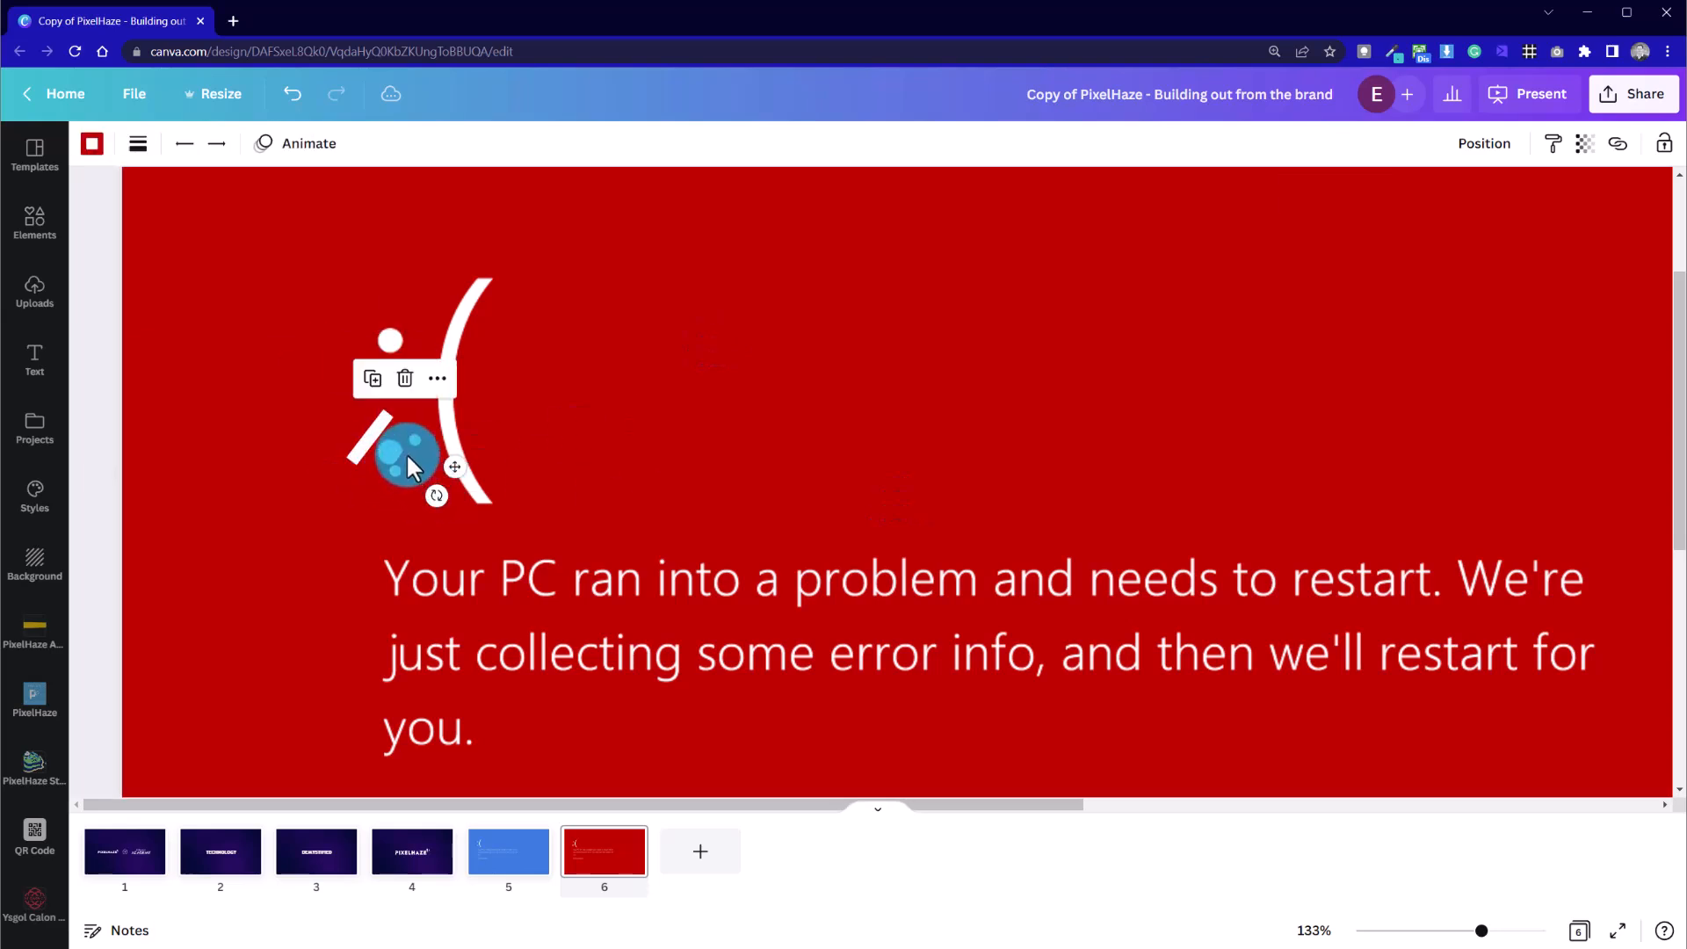
left_click_drag(408, 456, 397, 463)
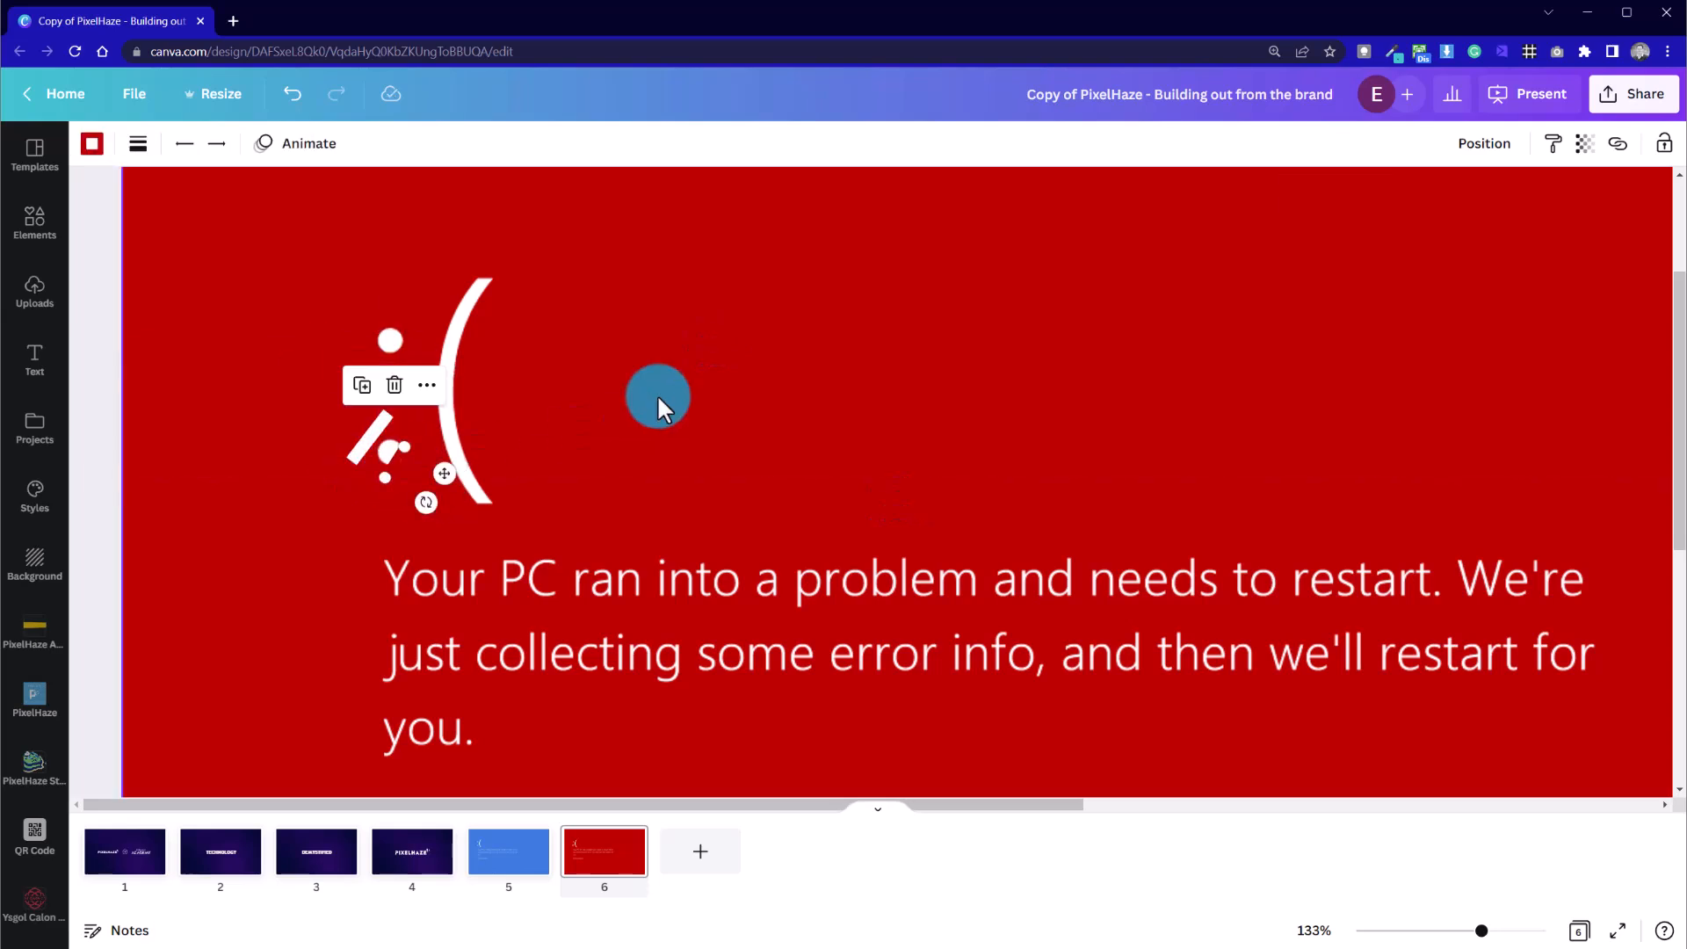
Group the white stroke and the red masking line at the lower eye
left_click(657, 393)
left_click(357, 441)
left_click(366, 436, "shift")
right_click(366, 438)
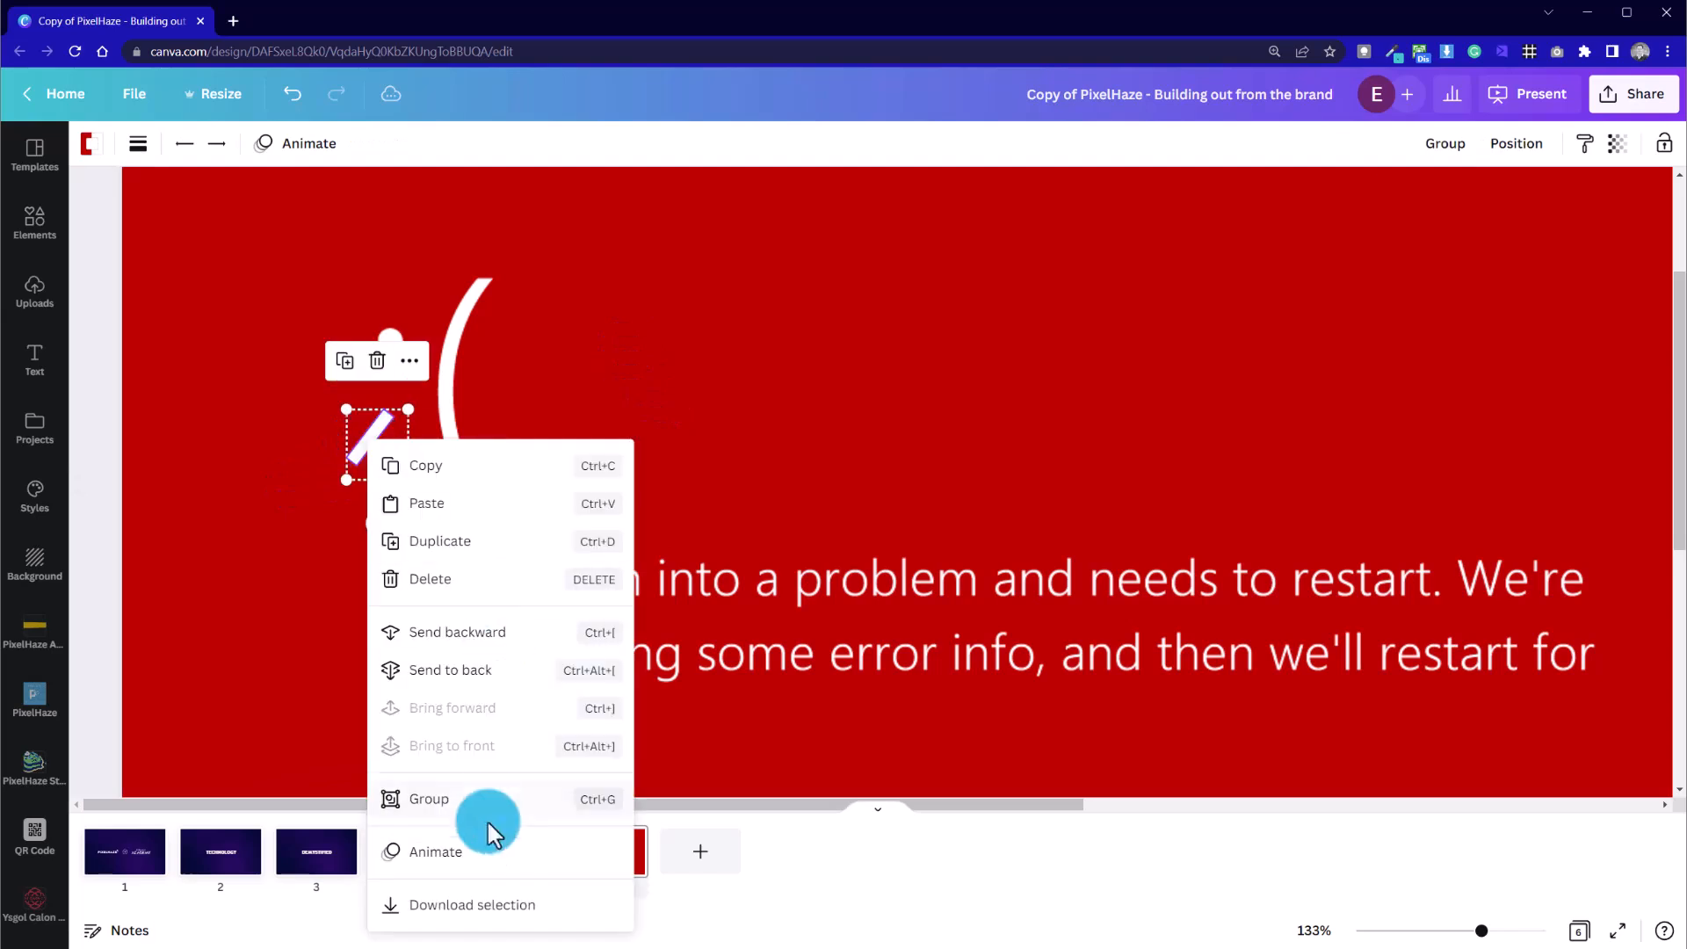
left_click(487, 804)
Duplicate the grouped lines and move the copy onto the upper eye dot
key("ctrl+d")
right_click(385, 338)
left_click_drag(402, 473, 372, 323)
left_click(300, 364)
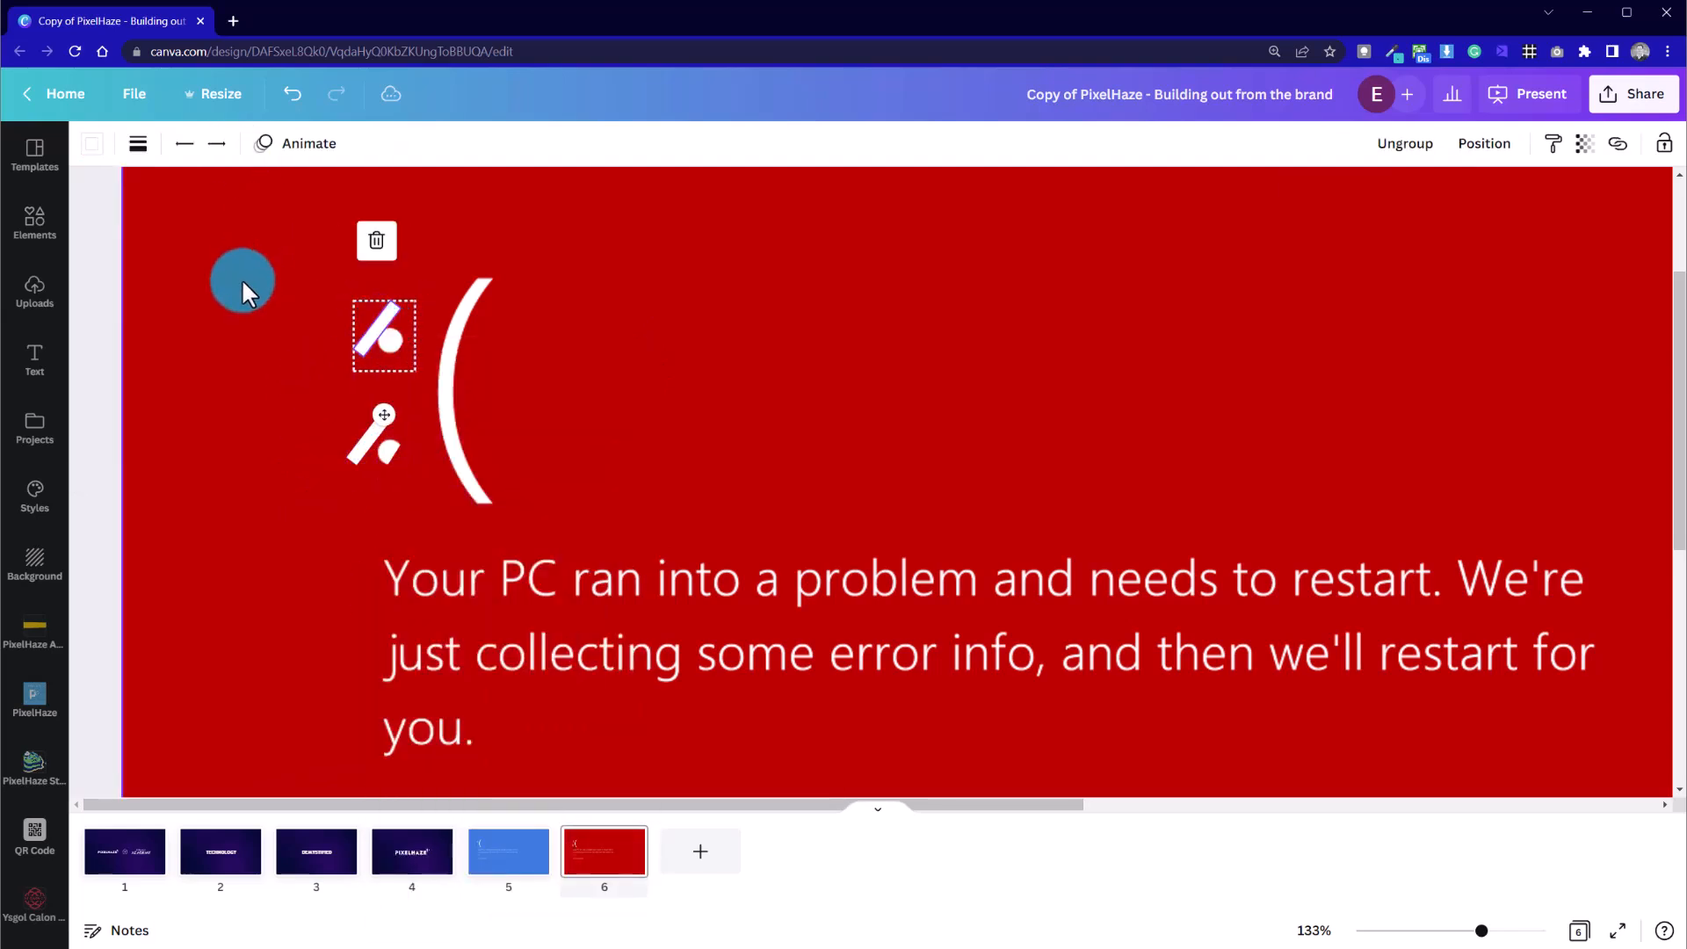
Ungroup the copied pair of lines at the upper eye dot
right_click(381, 335)
left_click(370, 330)
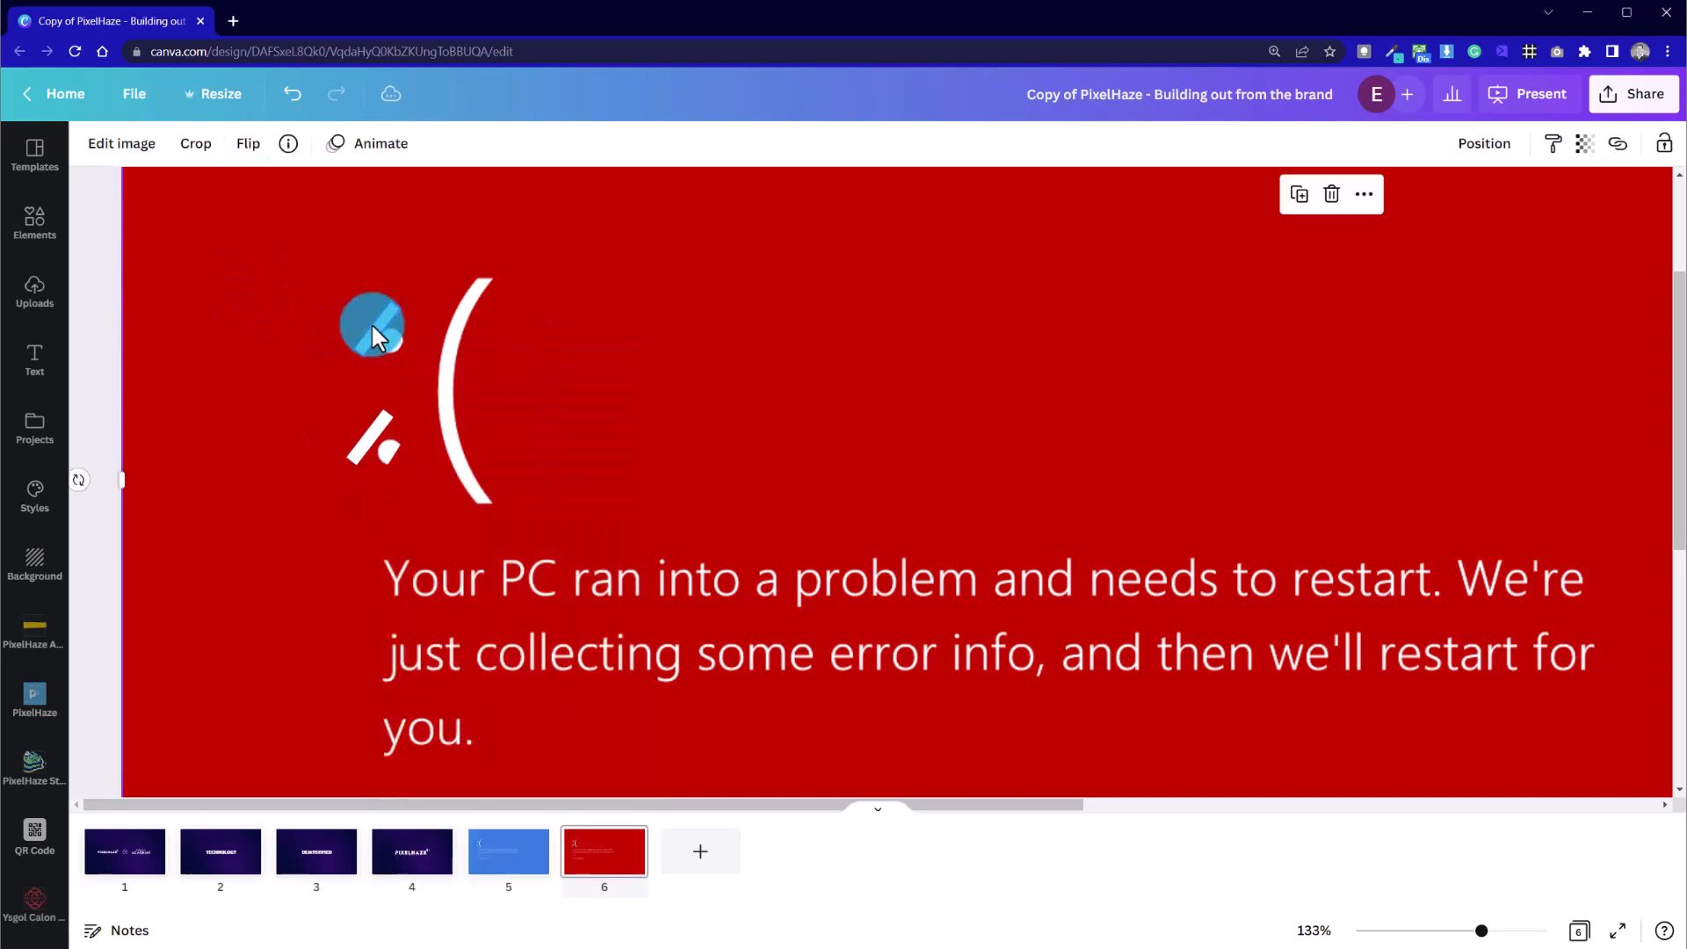
left_click(371, 330)
right_click(385, 318)
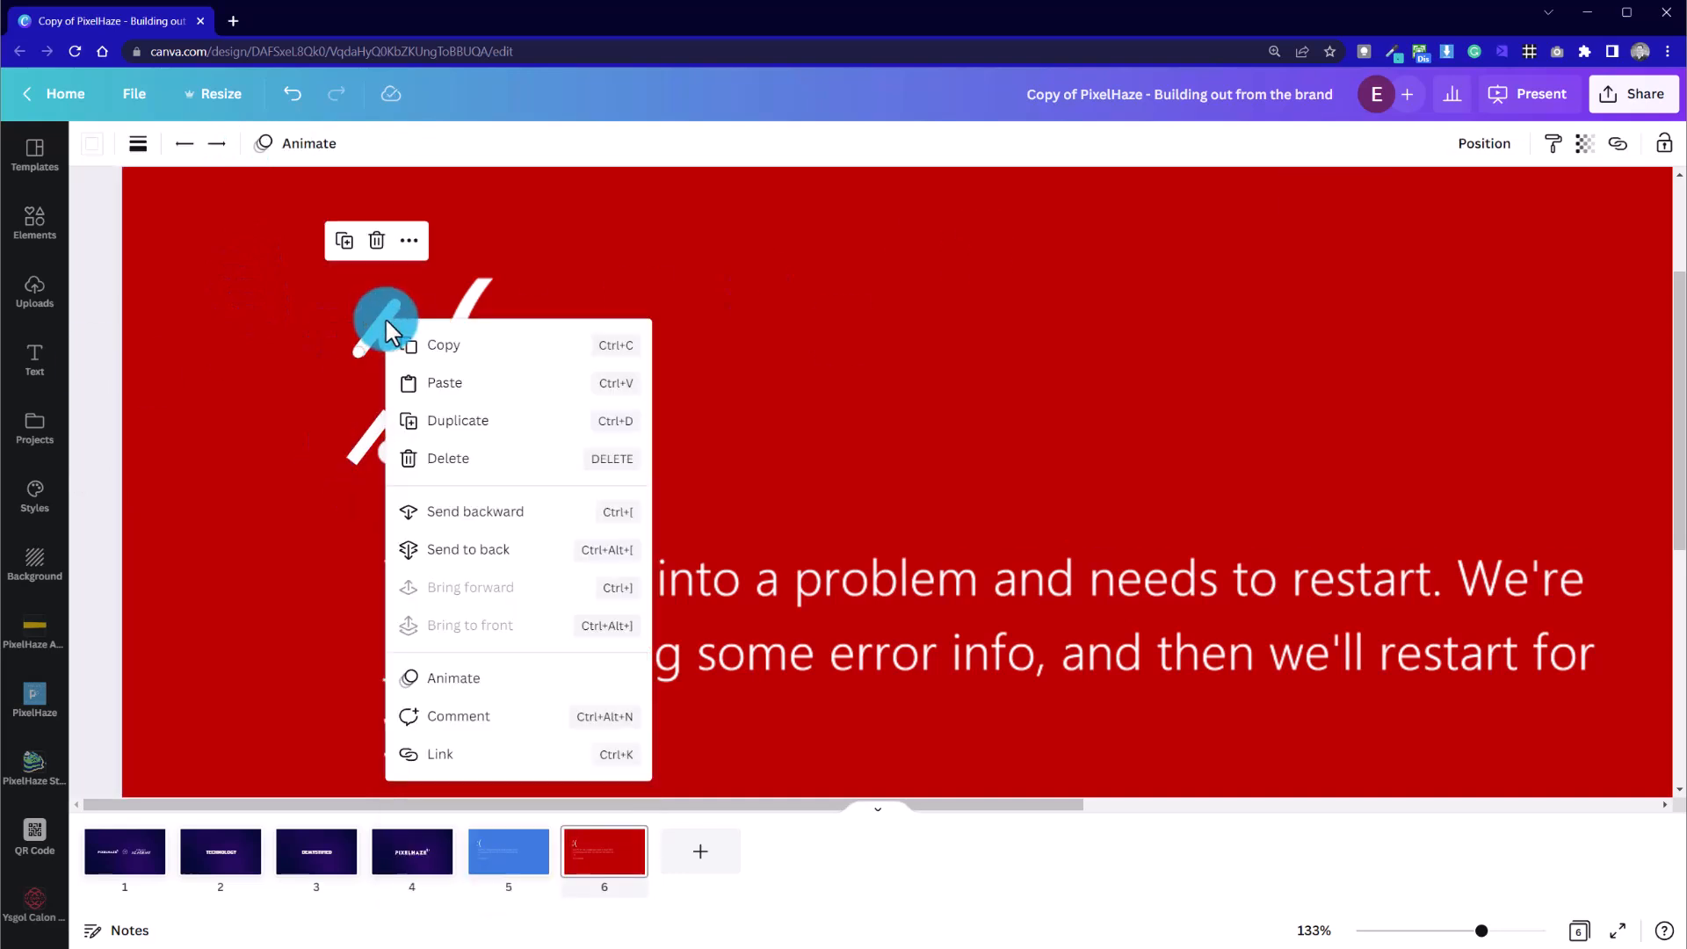
left_click(311, 256)
left_click(311, 256)
Rotate the upper white stroke and its red masking line to slant opposite to the lower pair, and fit them around the dot
left_click(371, 345)
left_click_drag(359, 352, 385, 374)
left_click(339, 373)
left_click(327, 383)
left_click(408, 384)
left_click(393, 370)
left_click(110, 412)
left_click(370, 362)
left_click_drag(371, 354, 361, 343)
left_click(290, 399)
left_click(265, 391)
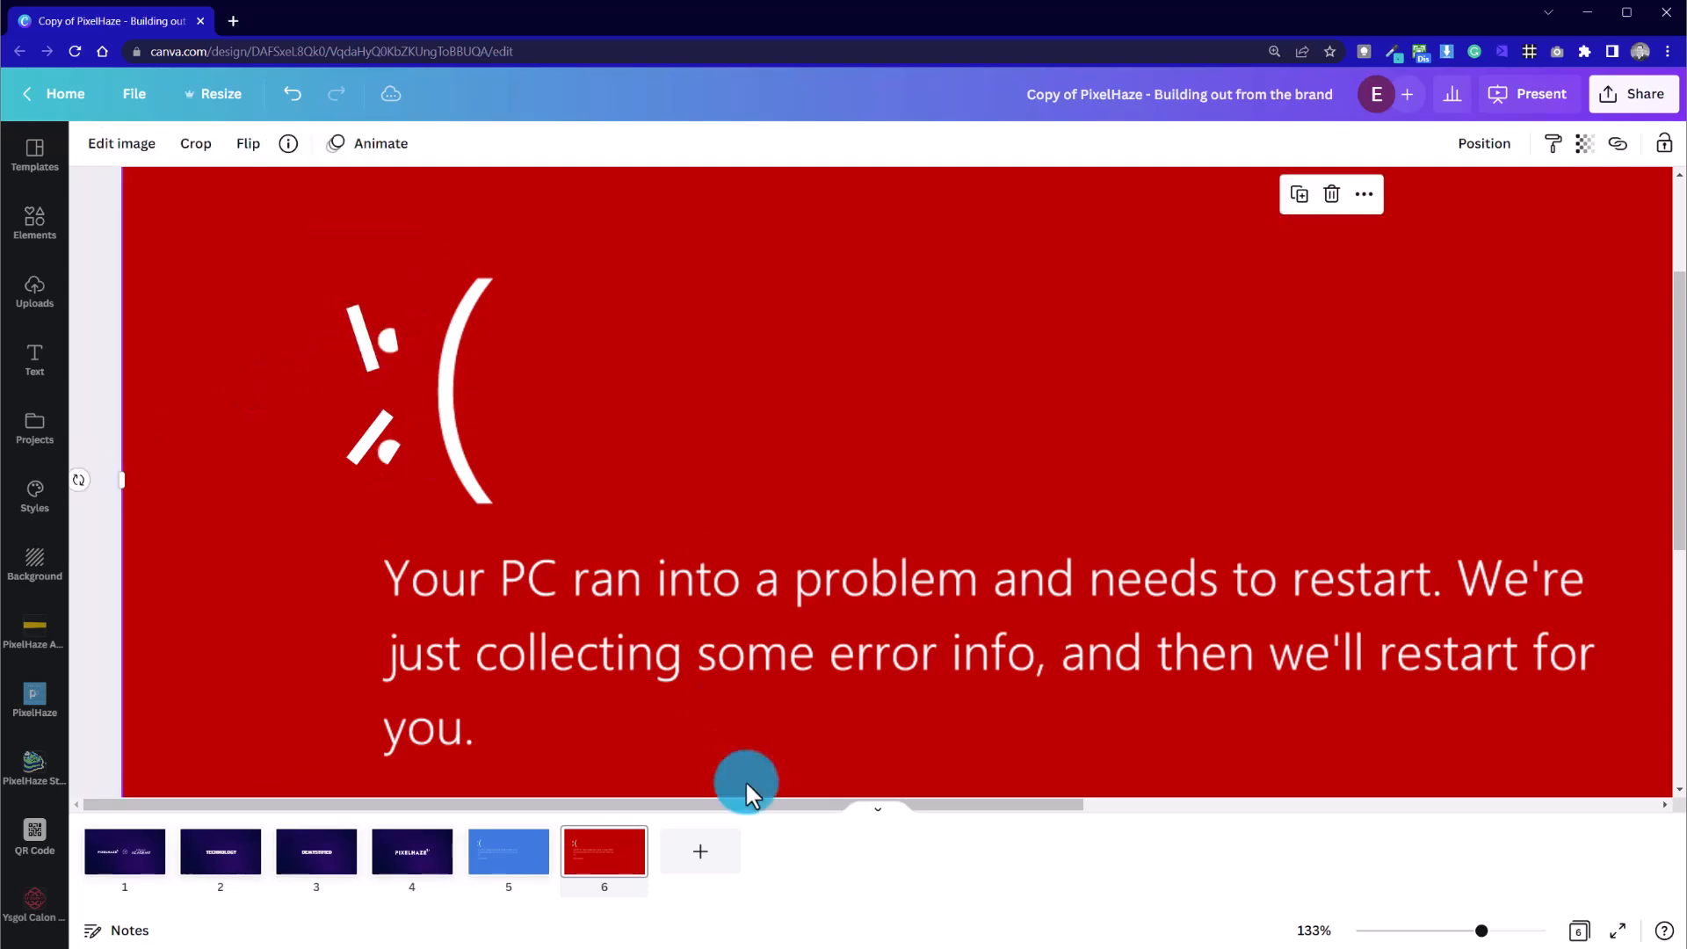
Fine-tune the placement of the white stroke beside the lower eye dot
left_click_drag(1423, 931, 1470, 928)
scroll(805, 769, "up", 3)
left_click(108, 489)
left_click(109, 538)
mouse_move(121, 479)
left_mouse_down()
mouse_move(123, 539)
mouse_move(98, 565)
mouse_move(107, 536)
left_mouse_up()
right_click(109, 538)
left_click(183, 736)
left_click(83, 562)
left_click(88, 564)
left_click(104, 553)
left_click(104, 543)
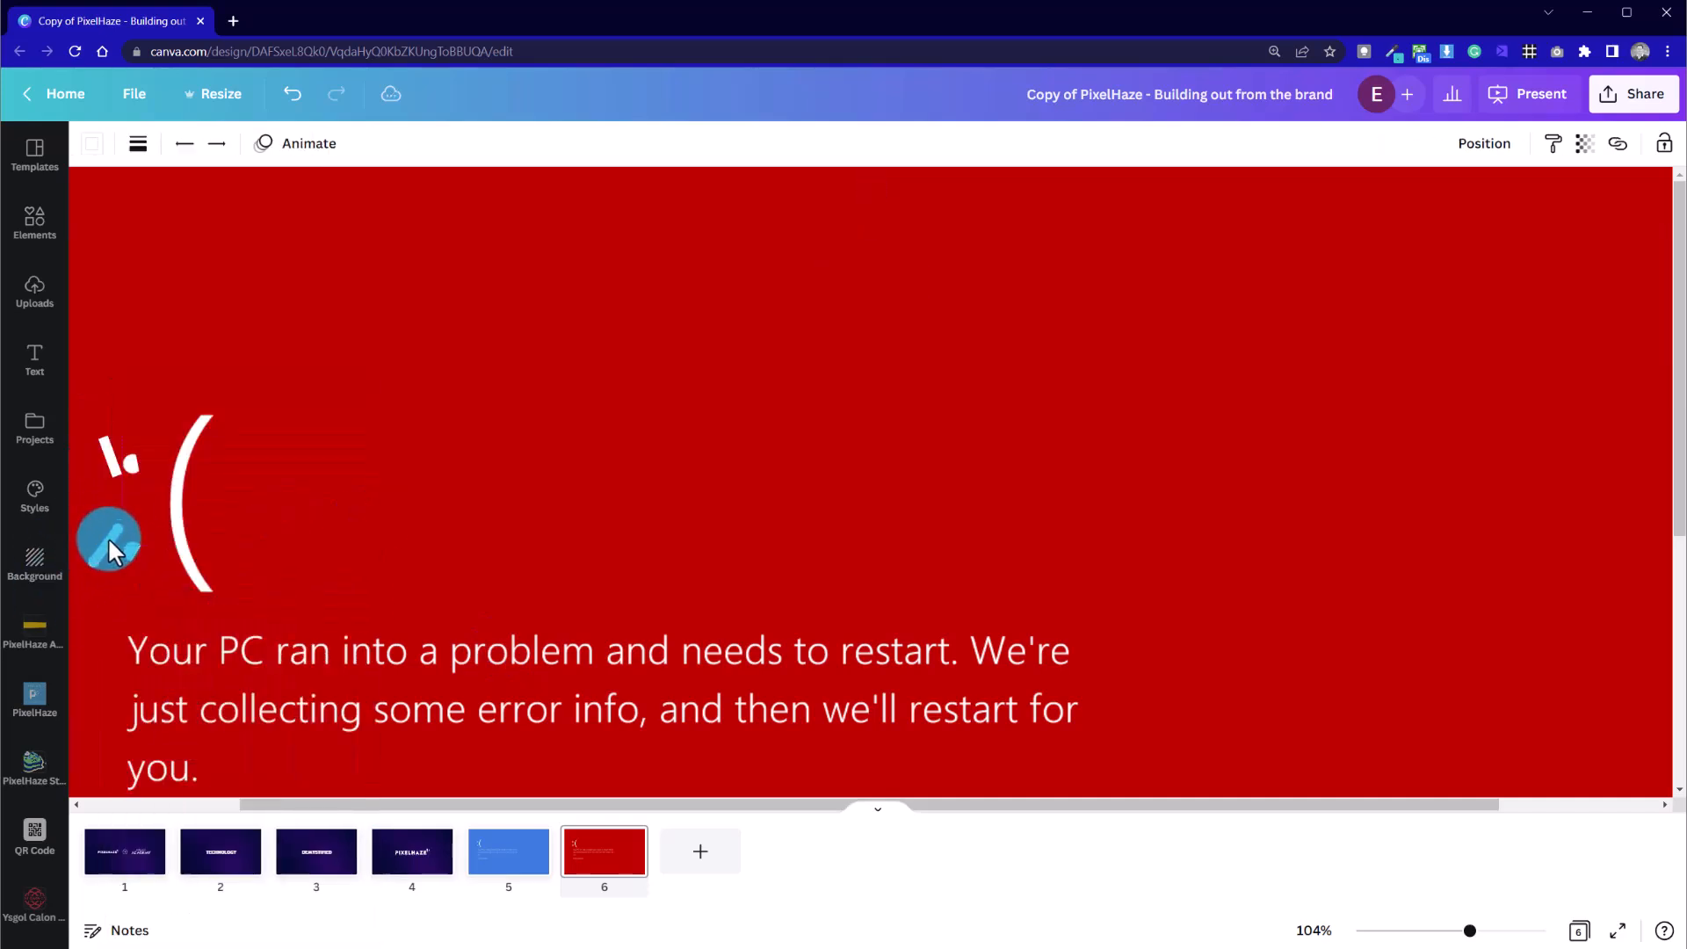
Reposition the red masking line over the edge of the upper eye dot
left_click(139, 475)
left_click(140, 466)
left_click_drag(142, 471, 145, 473)
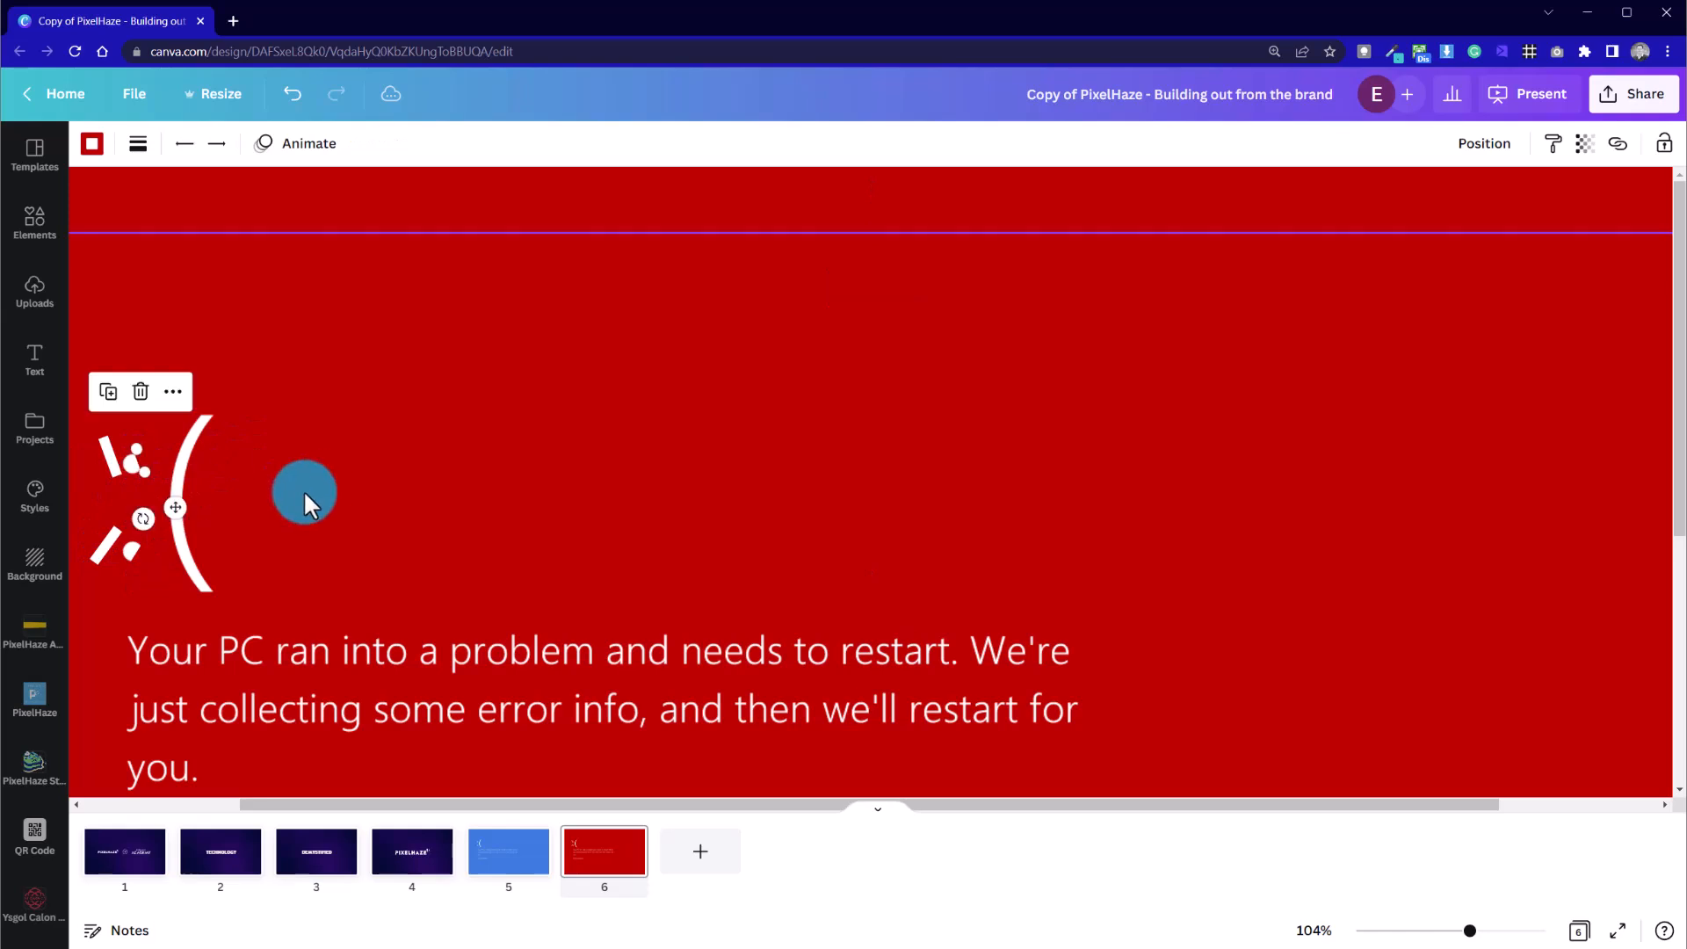
left_click(264, 489)
left_click(109, 455)
left_click(395, 489)
Nudge the lower white stroke down and the upper white stroke to the right
left_click_drag(1467, 930, 1443, 936)
left_click(34, 359)
left_click(395, 535)
left_click(303, 466)
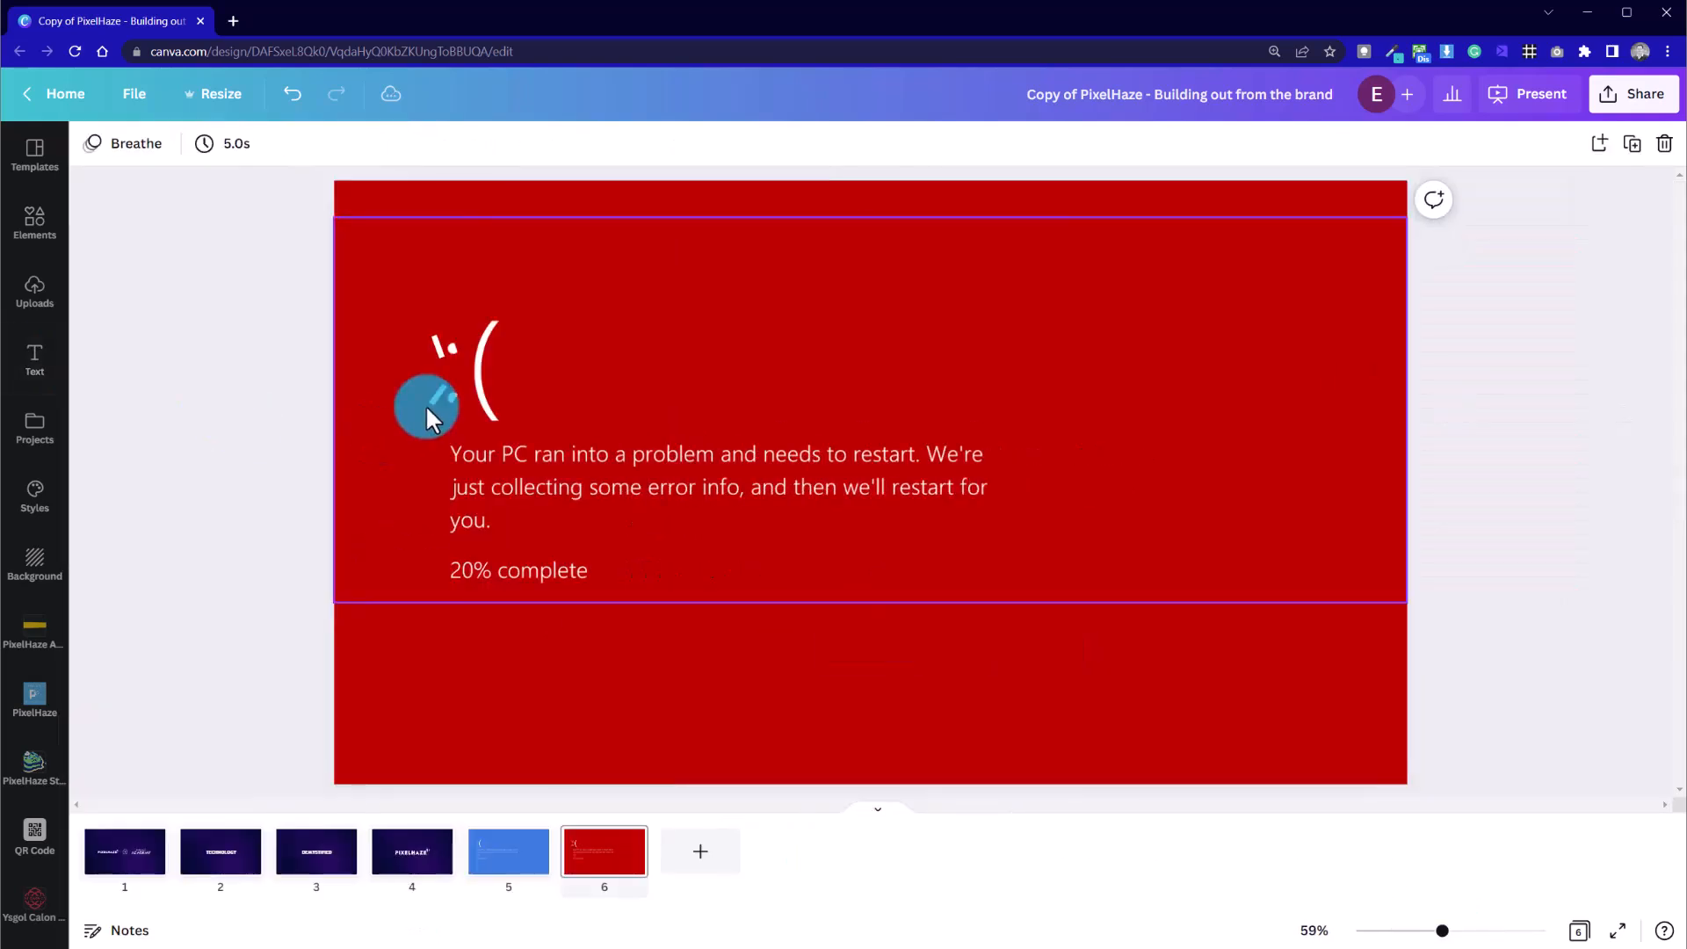
left_click(438, 395)
key("Down")
left_click(263, 369)
left_click(437, 347)
key("Right")
left_click(246, 466)
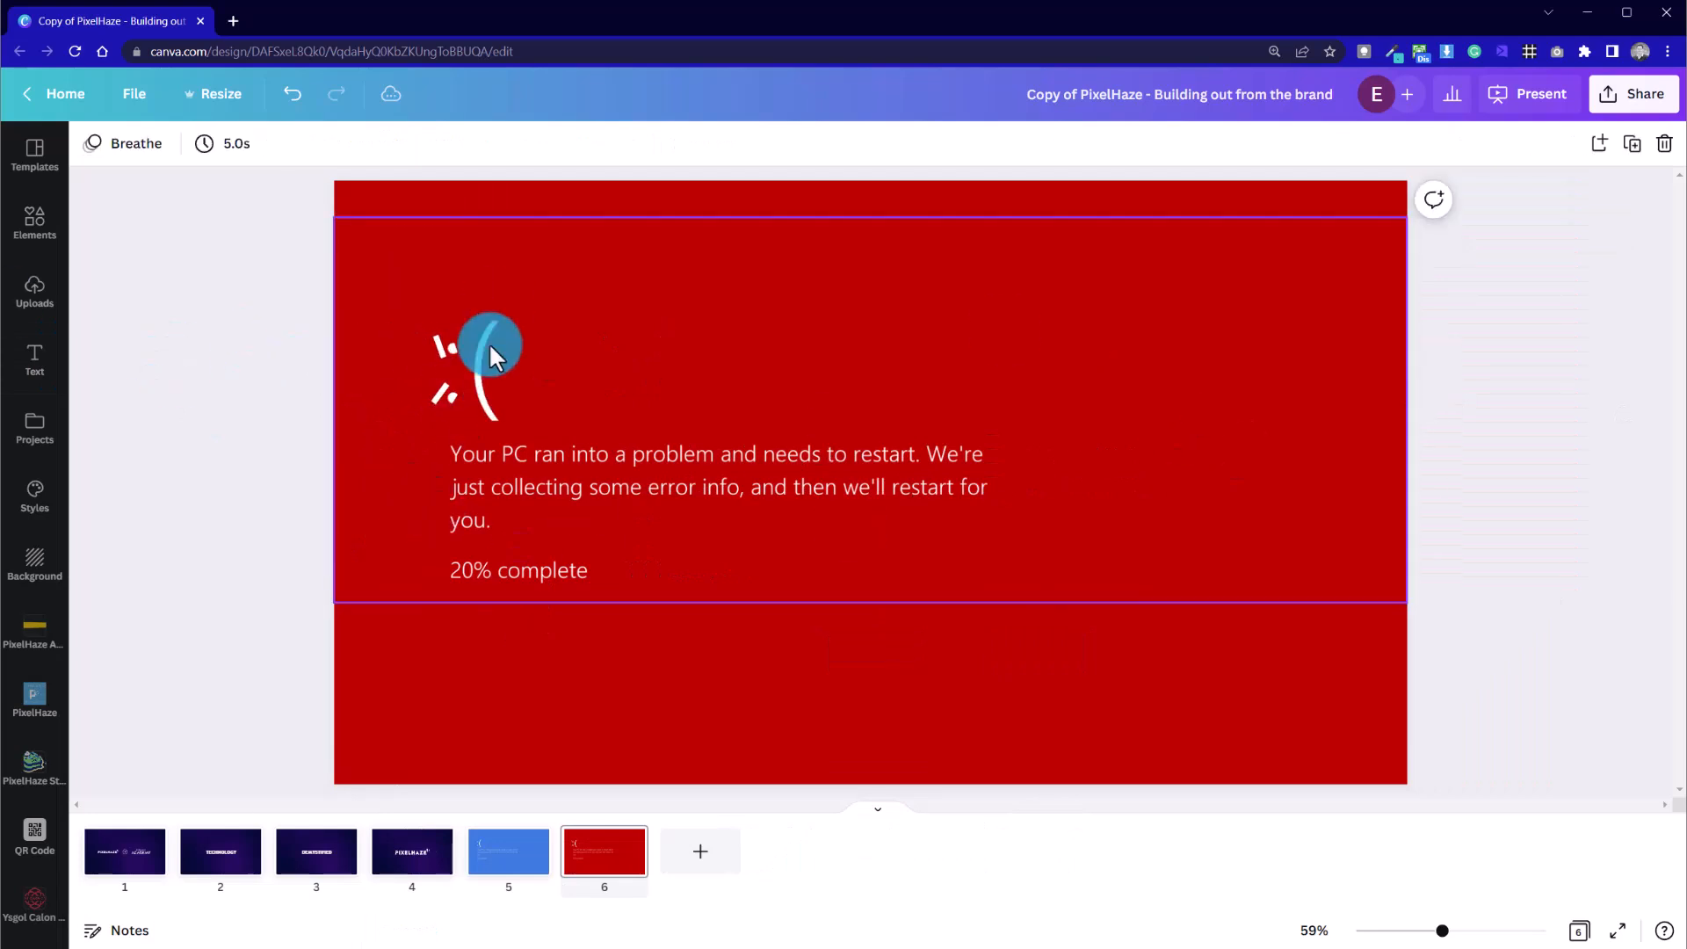
Add a white line along the upper half of the curved mouth with a line weight of 7
left_click(37, 237)
left_click(120, 313)
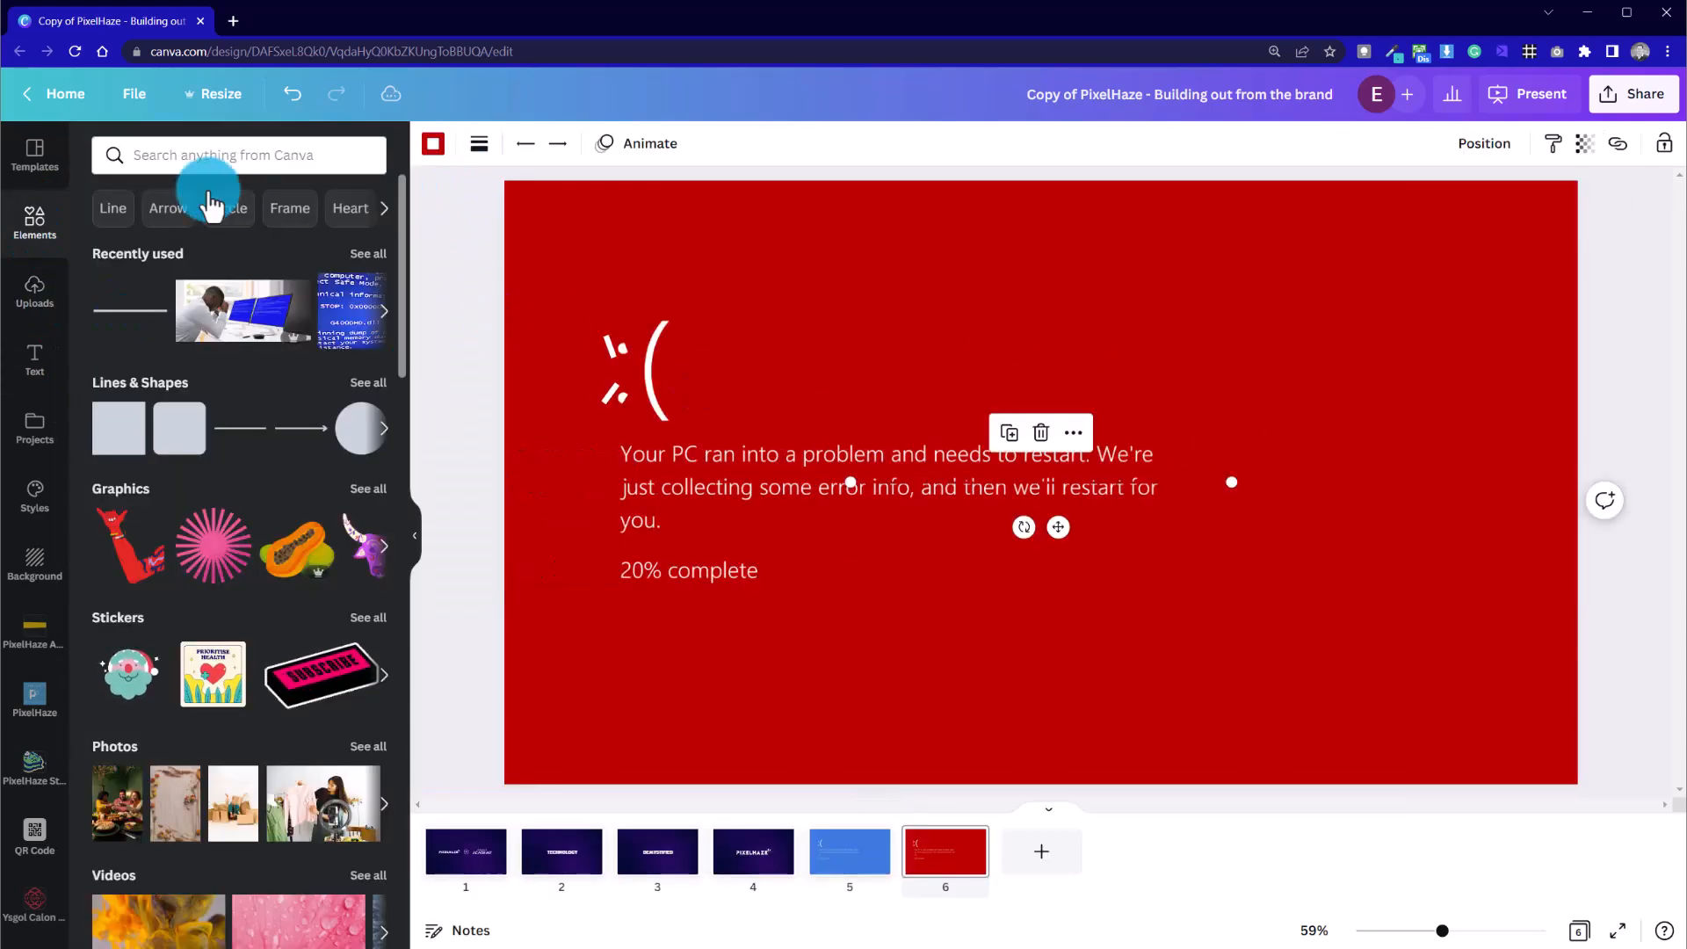
left_click(433, 144)
left_click(303, 260)
mouse_move(1231, 482)
left_mouse_down()
mouse_move(848, 411)
mouse_move(662, 342)
mouse_move(662, 423)
mouse_move(644, 371)
left_mouse_up()
left_click(478, 143)
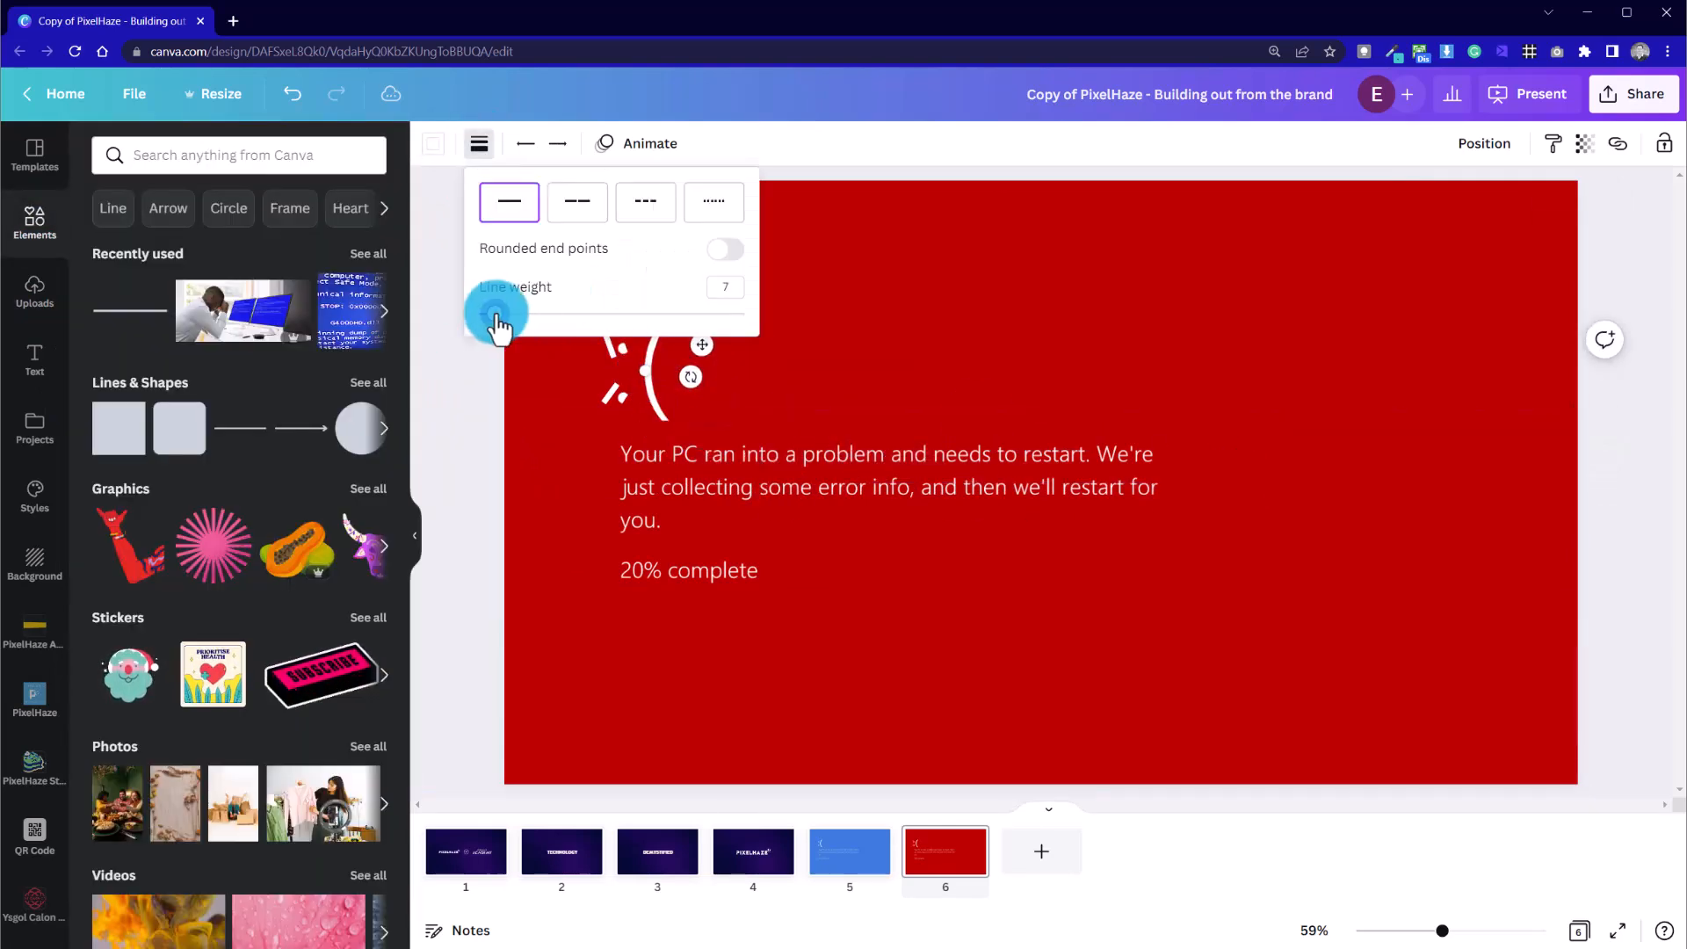
left_click(482, 415)
left_click(651, 404)
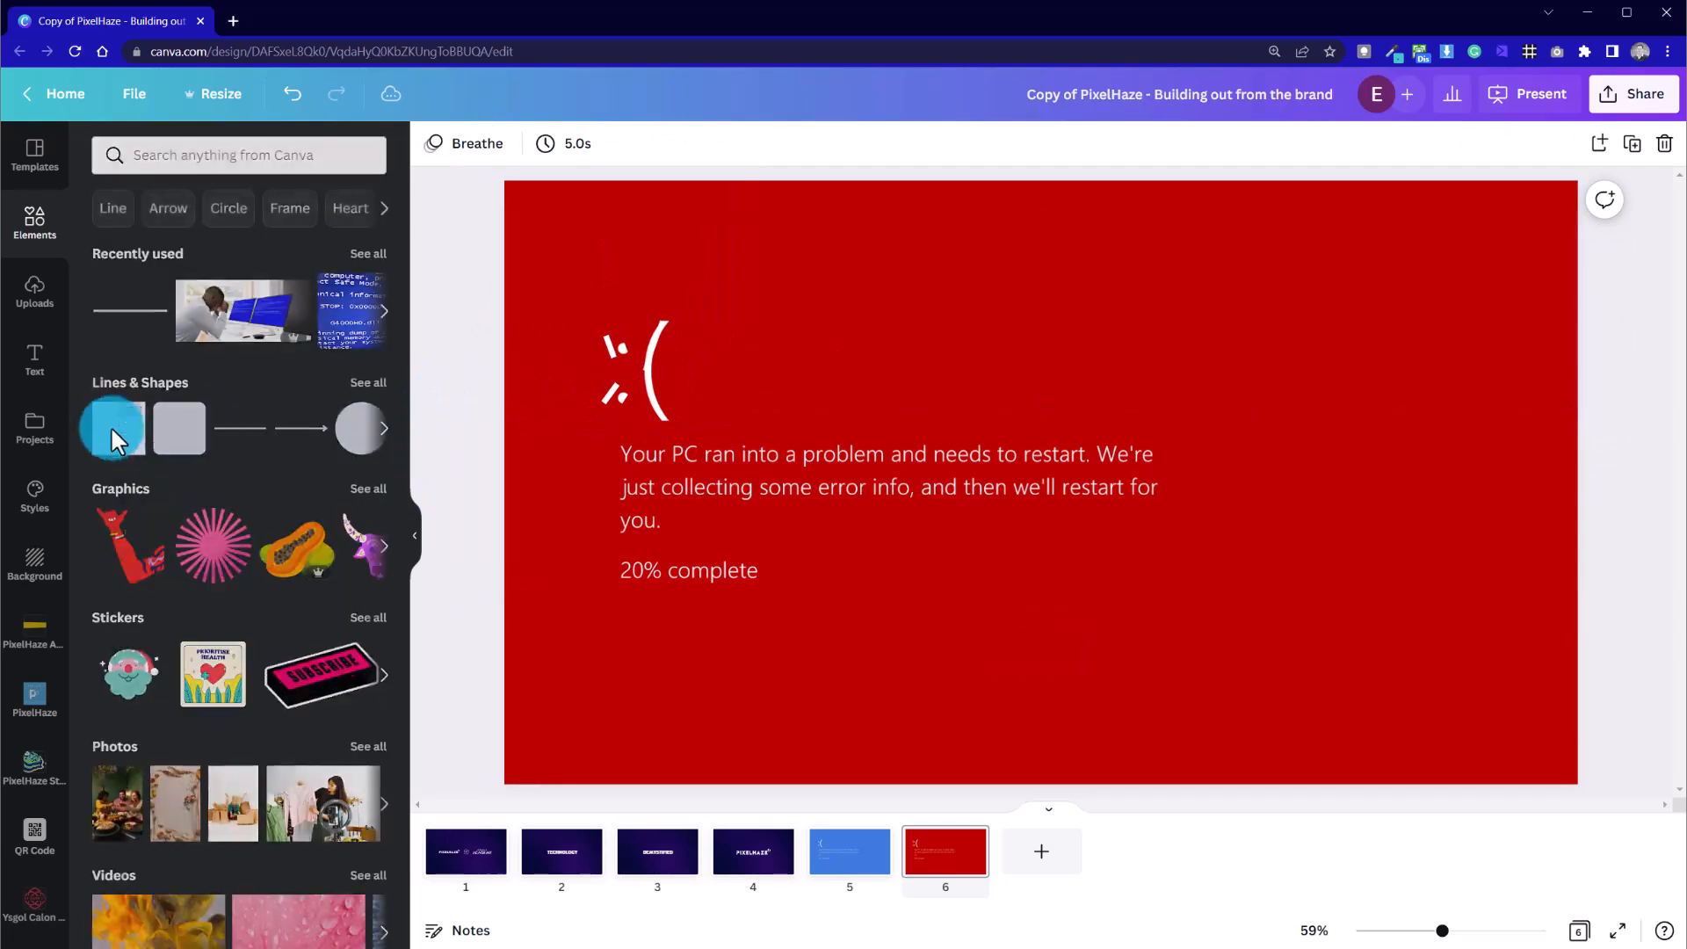
Add a square shape resized to cover the original curved mouth and send it behind the white mouth line
left_click_drag(111, 420, 880, 423)
left_click_drag(914, 488, 781, 421)
right_click(753, 398)
left_click(843, 646)
left_click(651, 404)
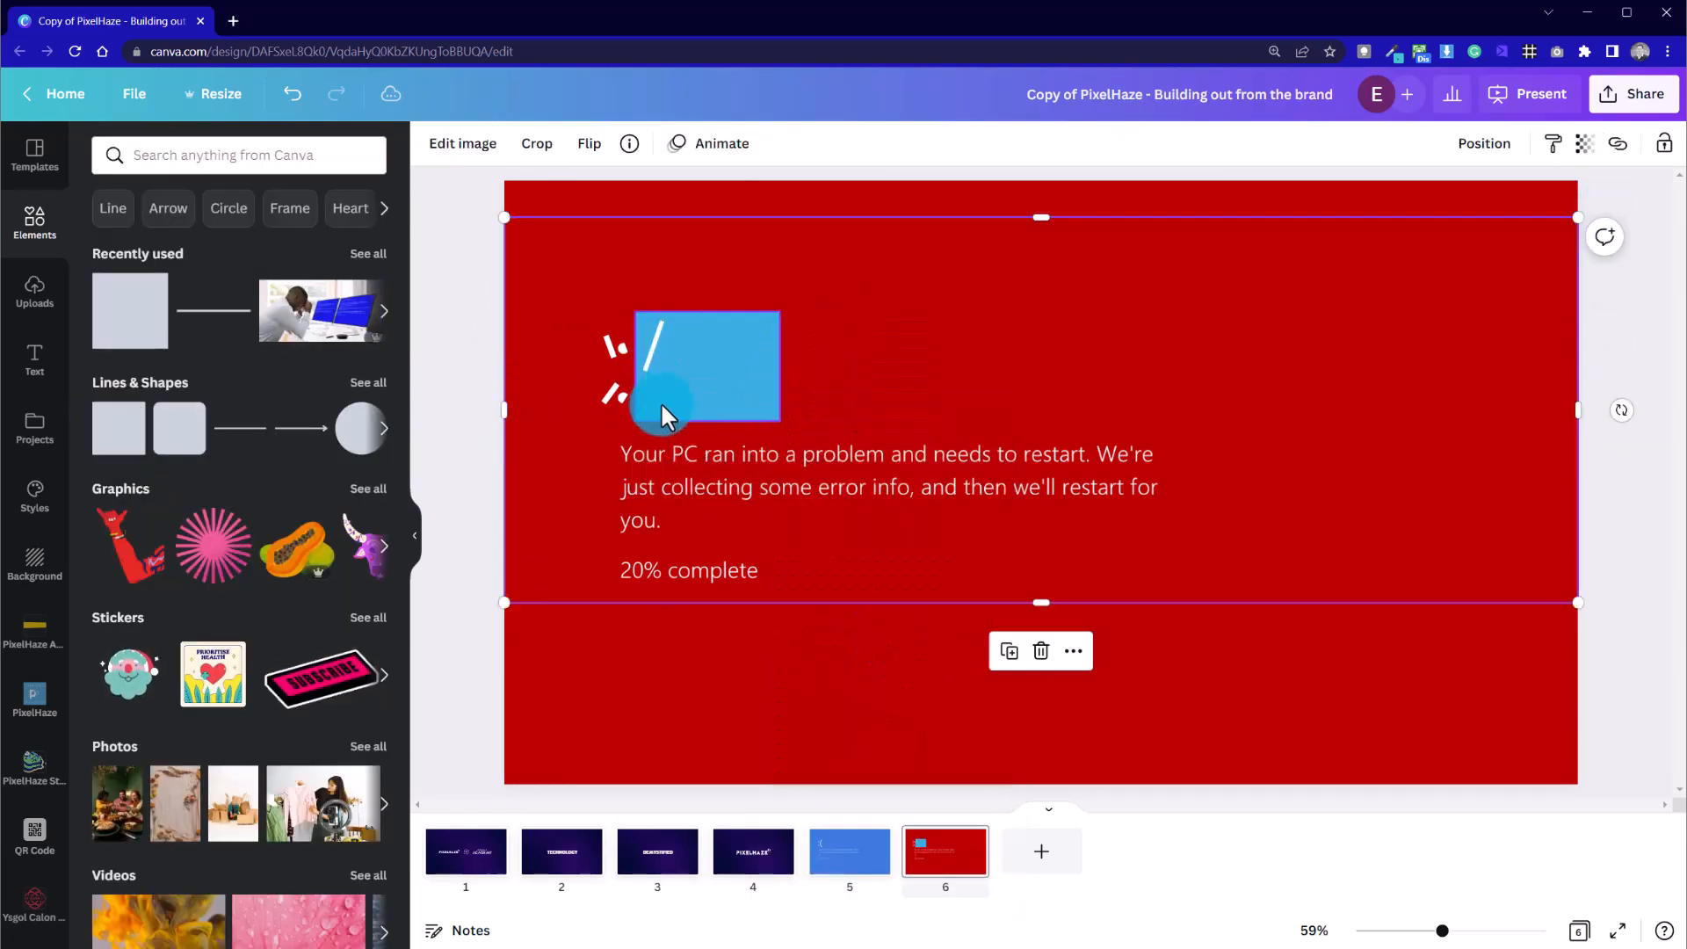
Lengthen the white mouth line into a nearly vertical straight stroke over the square on the red page
left_click(655, 360)
left_click(645, 393)
left_click_drag(648, 392, 832, 376)
key("Delete")
left_click(683, 378)
left_click(650, 359)
left_click_drag(646, 370, 660, 410)
left_click(865, 322)
Search the elements library for "angry lines"
left_click(265, 165)
key("Caps_Lock")
type("N")
key("BackSpace")
key("Caps_Lock")
type("angry lines")
key("Return")
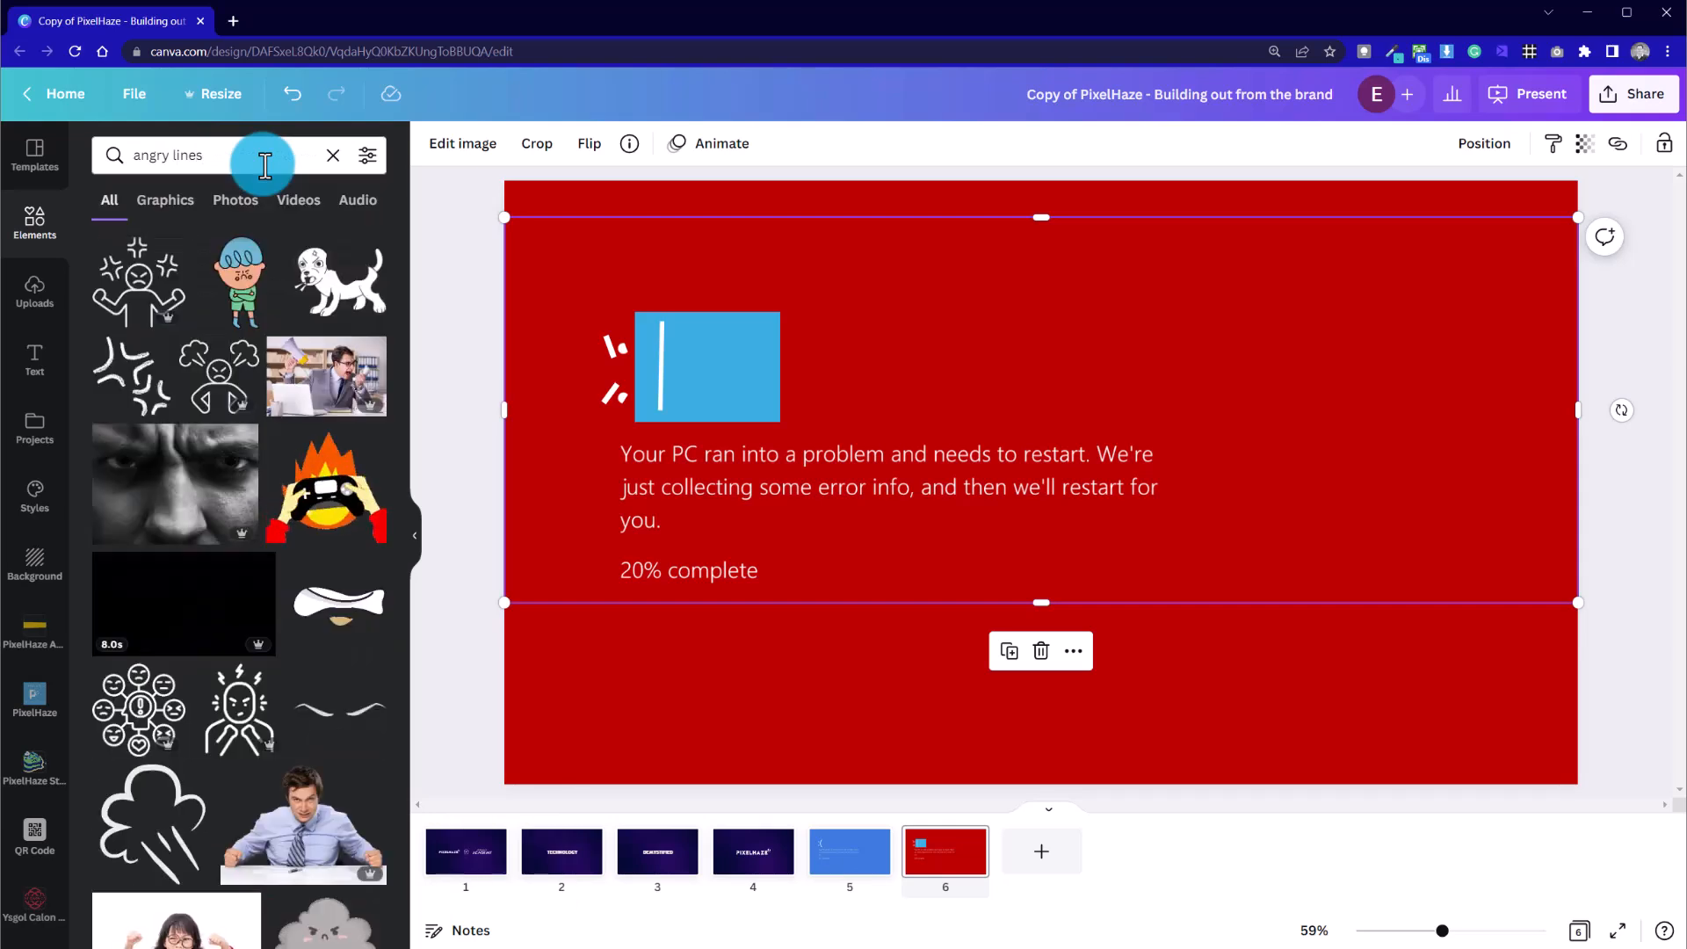
Widen the square so it also covers the original eye dots, and tilt the white mouth line slightly
left_click(636, 400)
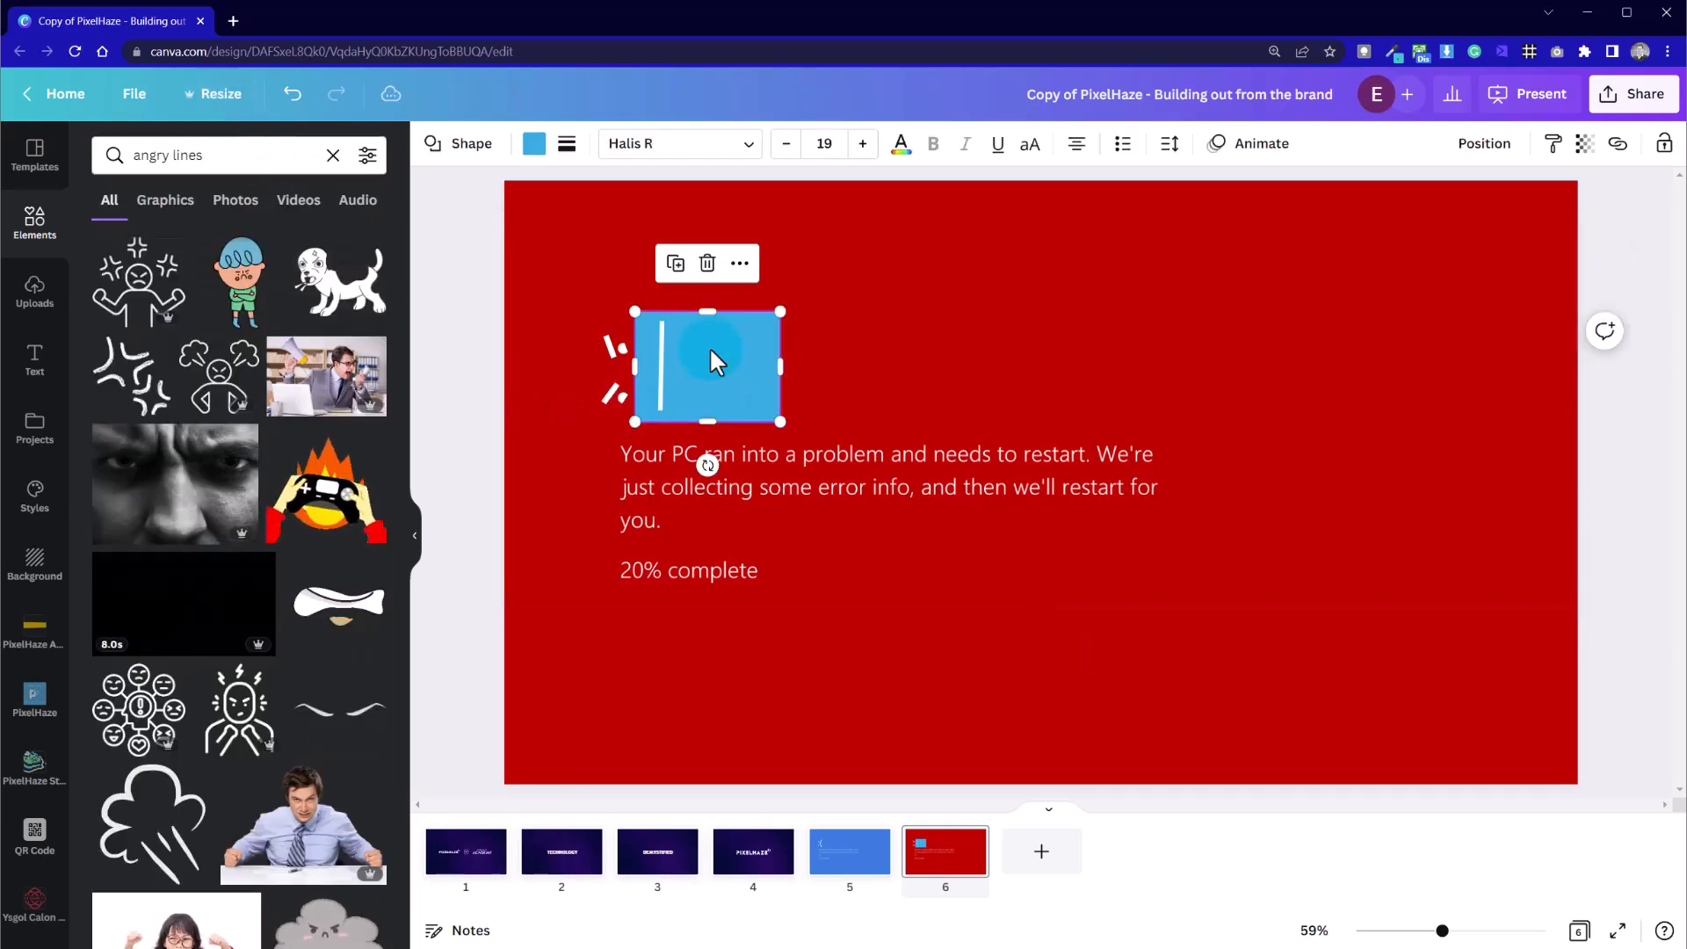
left_click(663, 330)
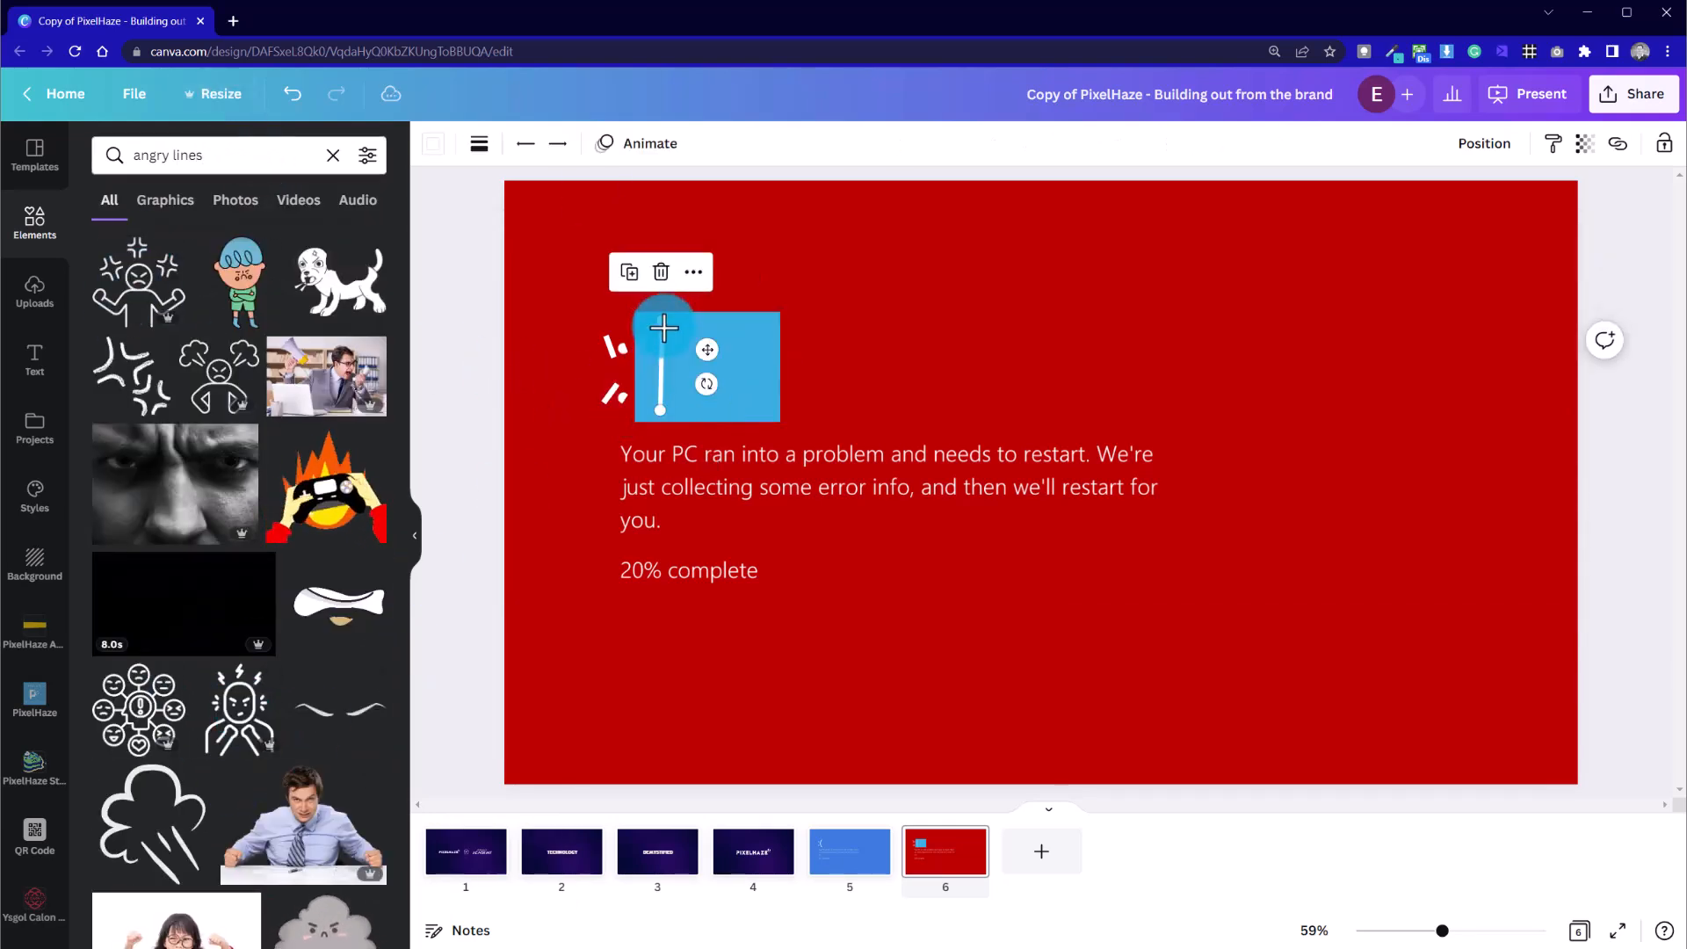
left_click_drag(650, 324, 617, 369)
Bring the two white eye strokes in front of the square and shift them slightly towards the mouth
left_click(588, 398)
left_click(490, 420)
left_click(622, 399)
left_click(652, 391)
left_click(569, 393)
left_click(608, 393)
right_click(608, 351)
left_click(742, 619)
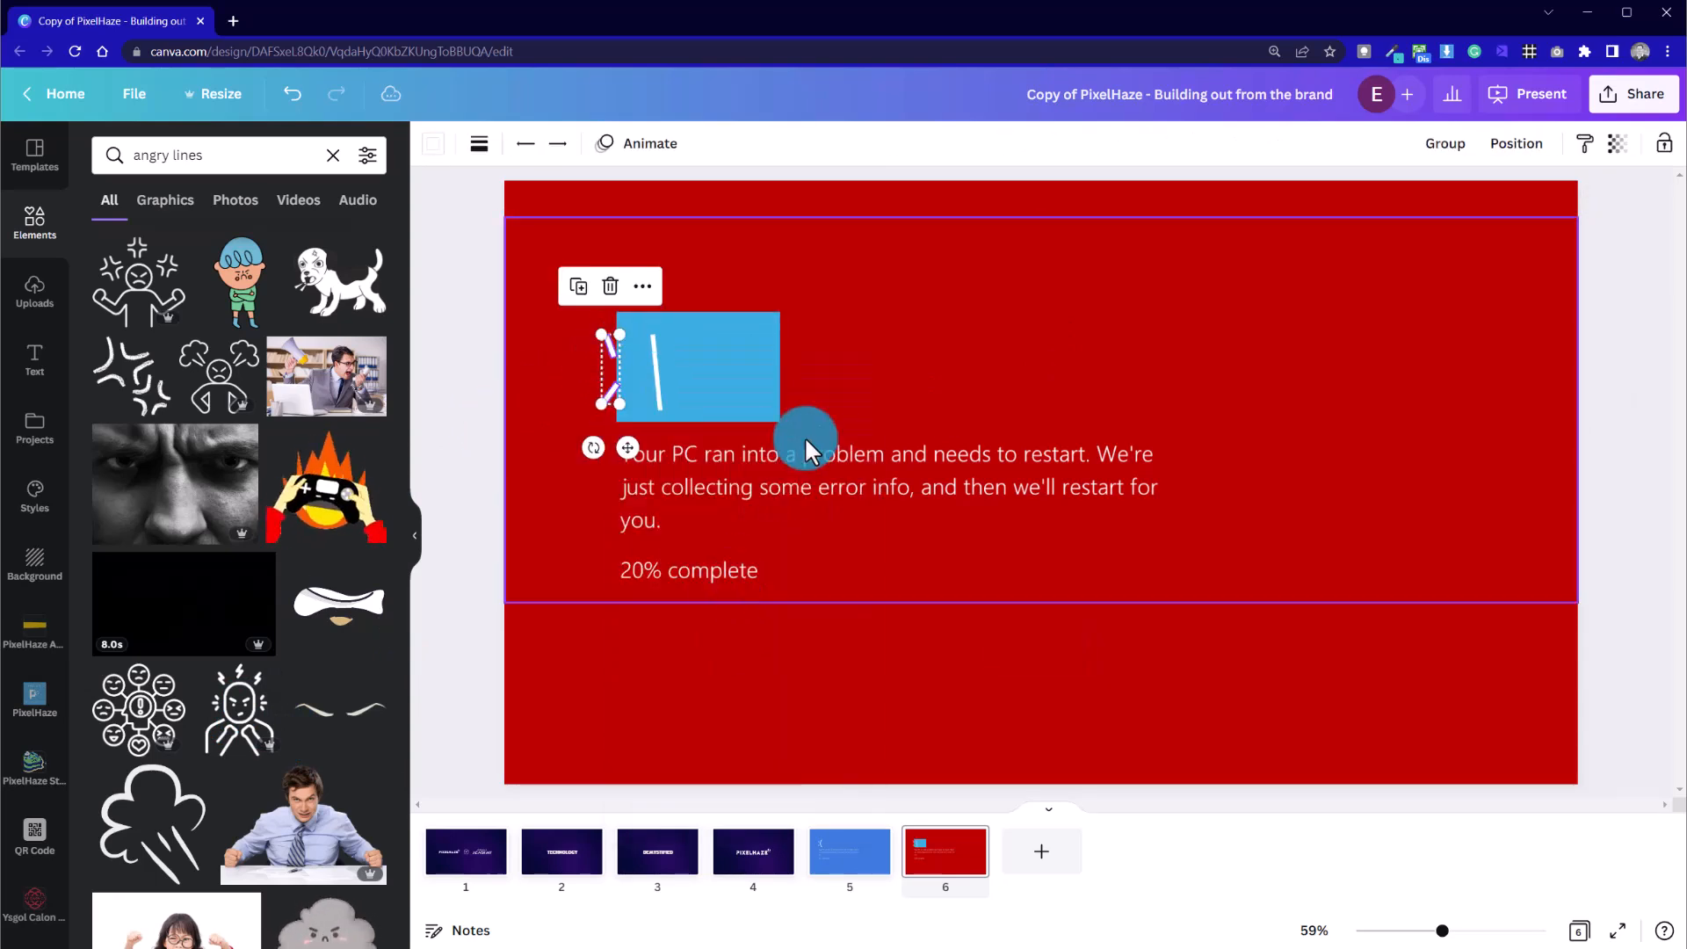
left_click(613, 342)
left_click(475, 440)
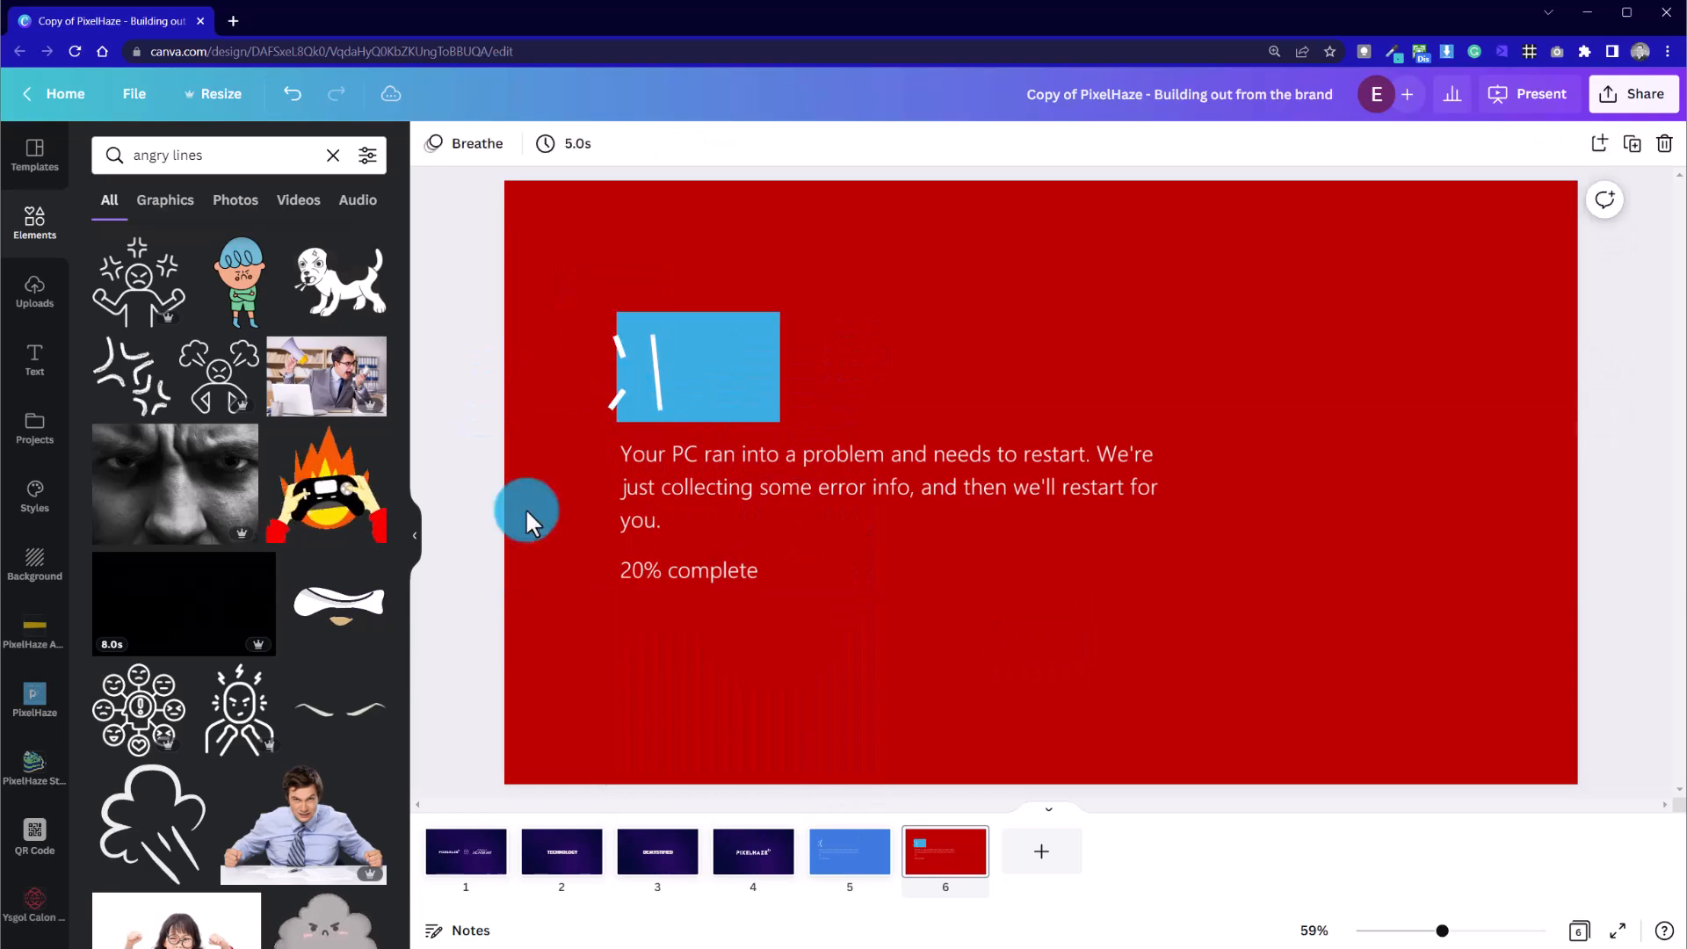
Recolour the square to the red page's background colour and compare the page with the blue one
left_click(756, 396)
left_click(516, 136)
left_click(113, 294)
left_click(1617, 930)
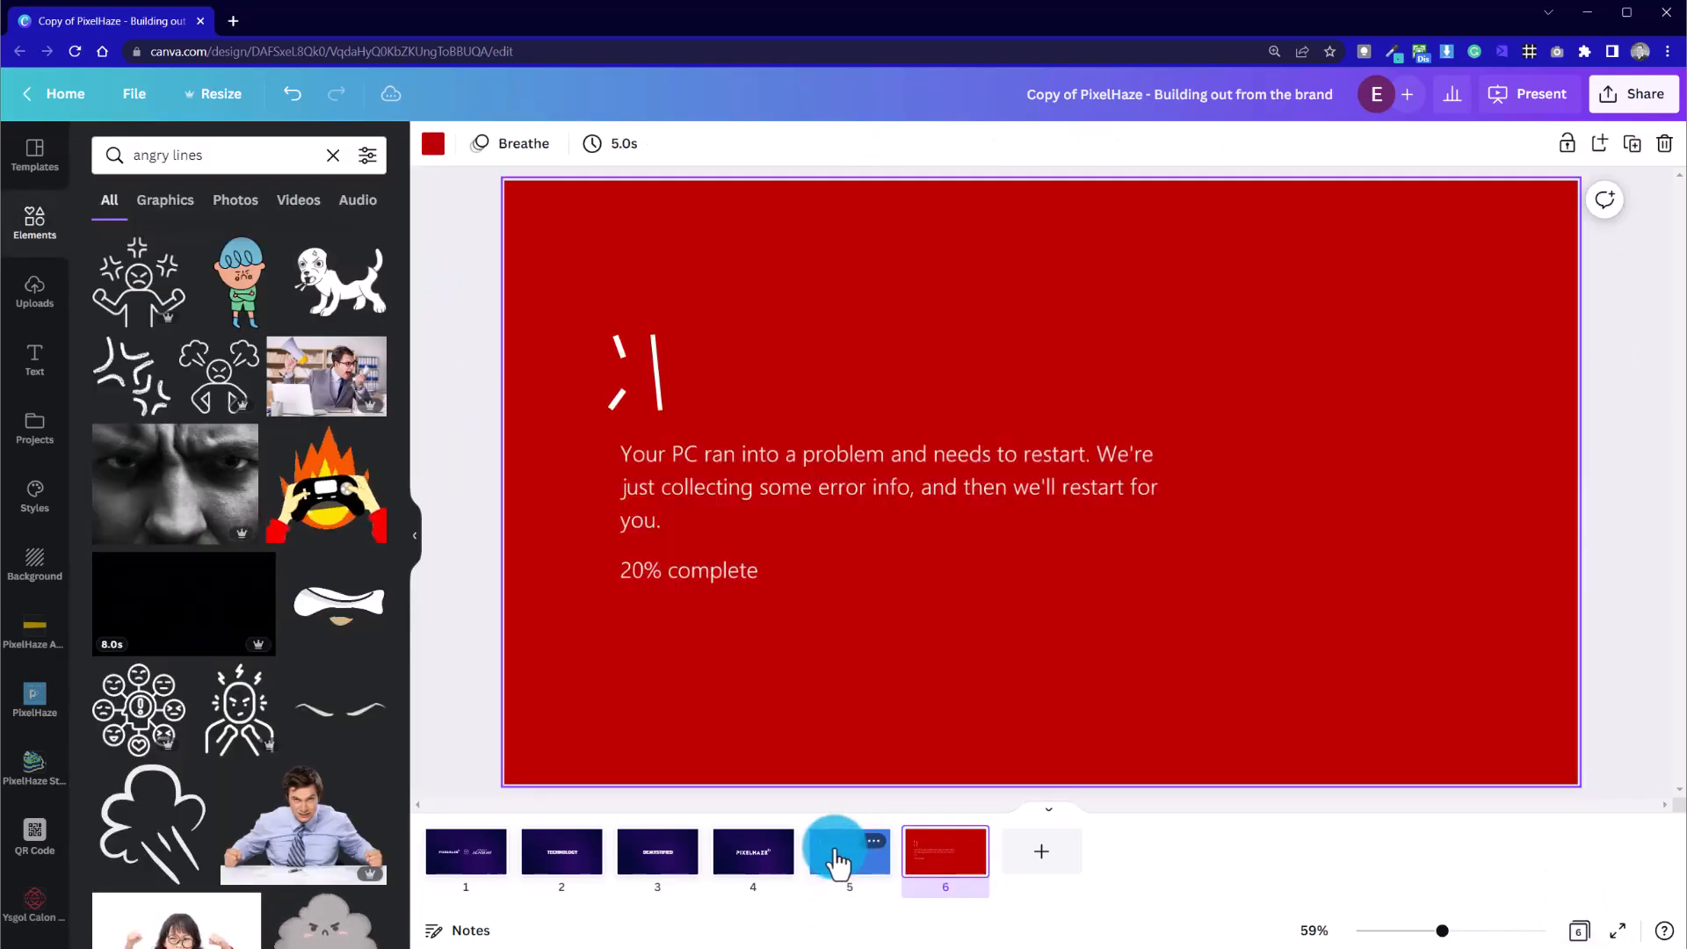
left_click(845, 857)
left_click(945, 850)
Delete the straight white mouth line and narrow the square so it uncovers the original curved mouth
left_click(709, 352)
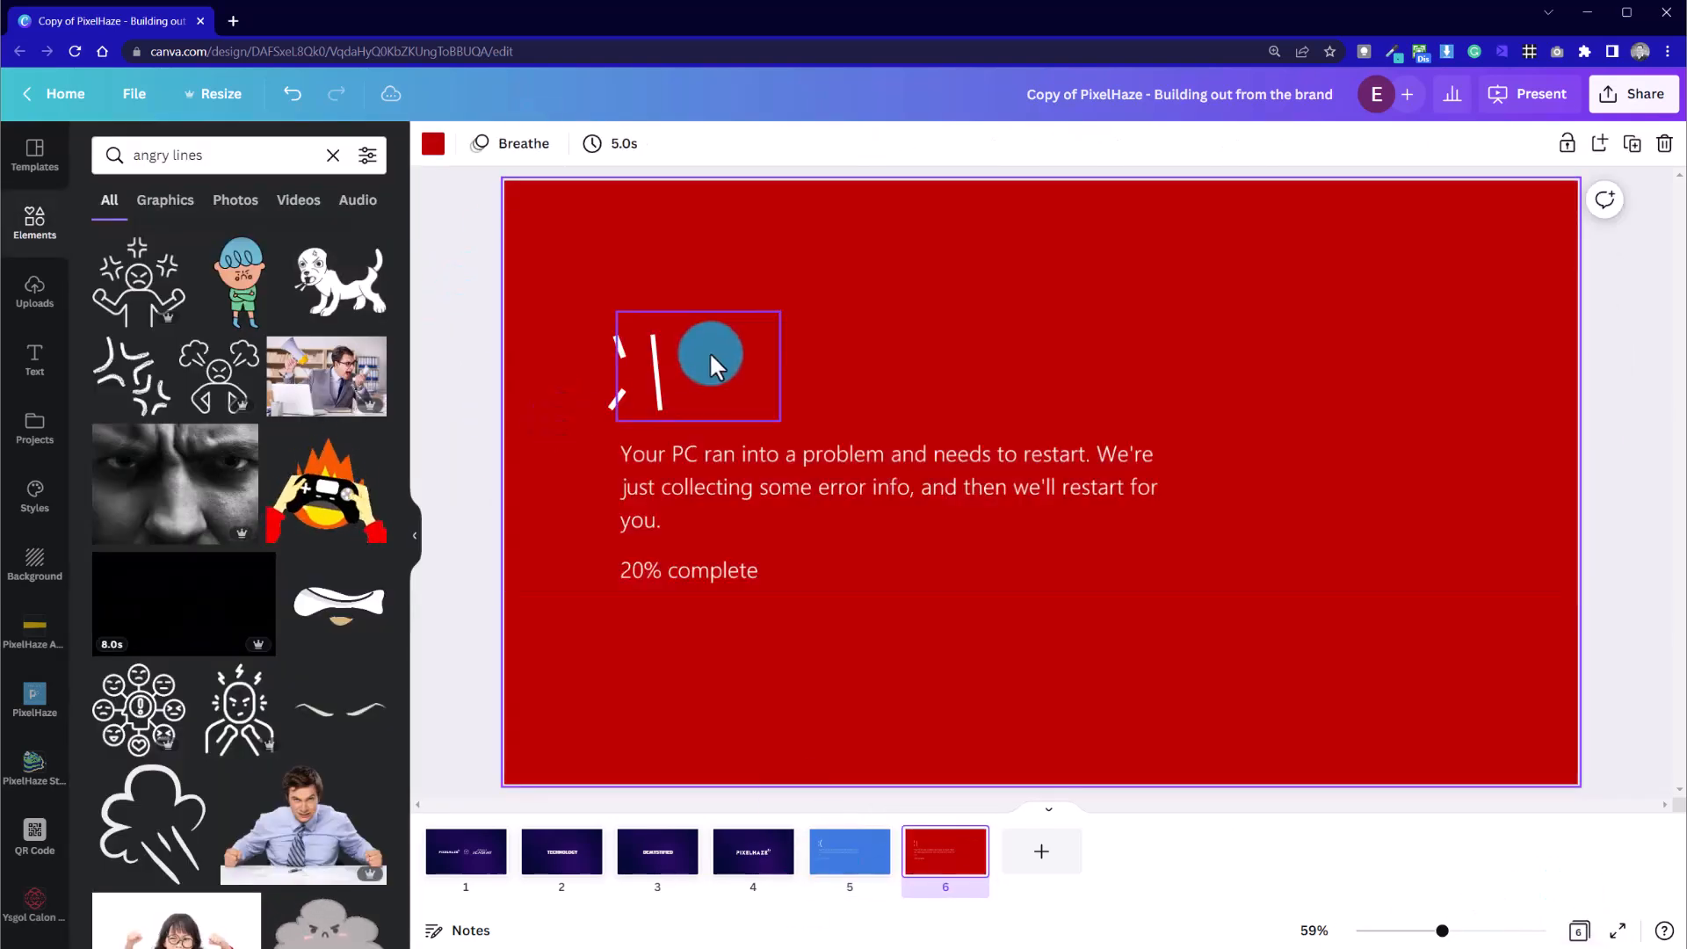
left_click(640, 369)
left_click(794, 425)
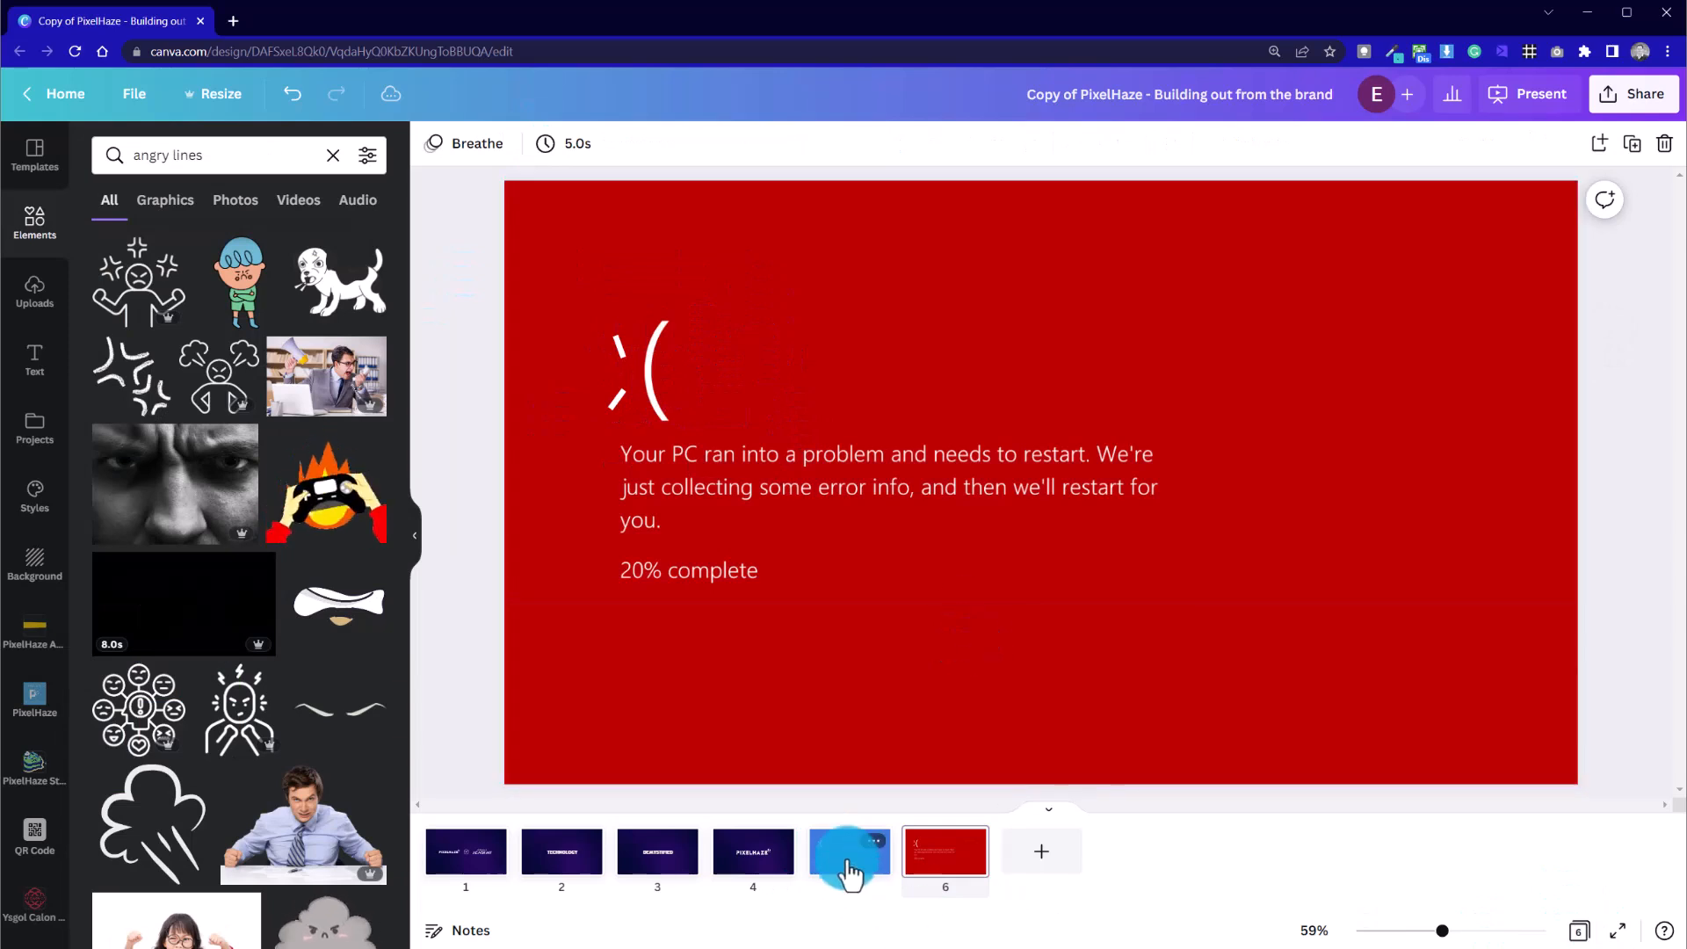
Adjust the lower white eye stroke on the red page and compare the face with the blue page's
left_click(847, 861)
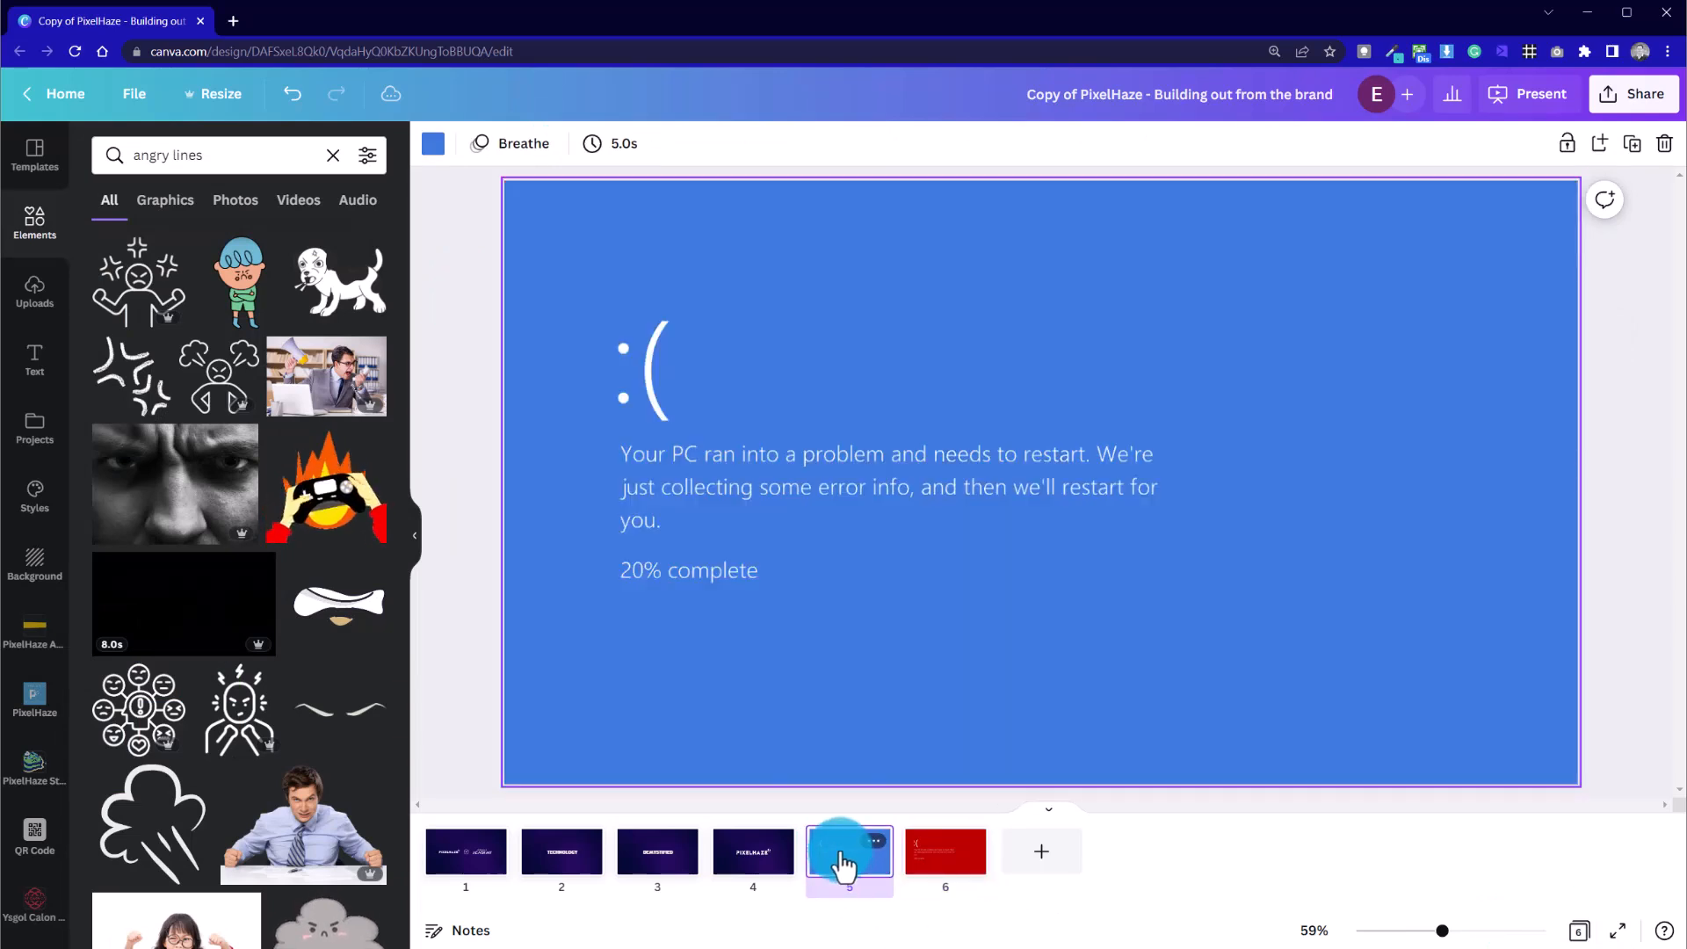
left_click(788, 760)
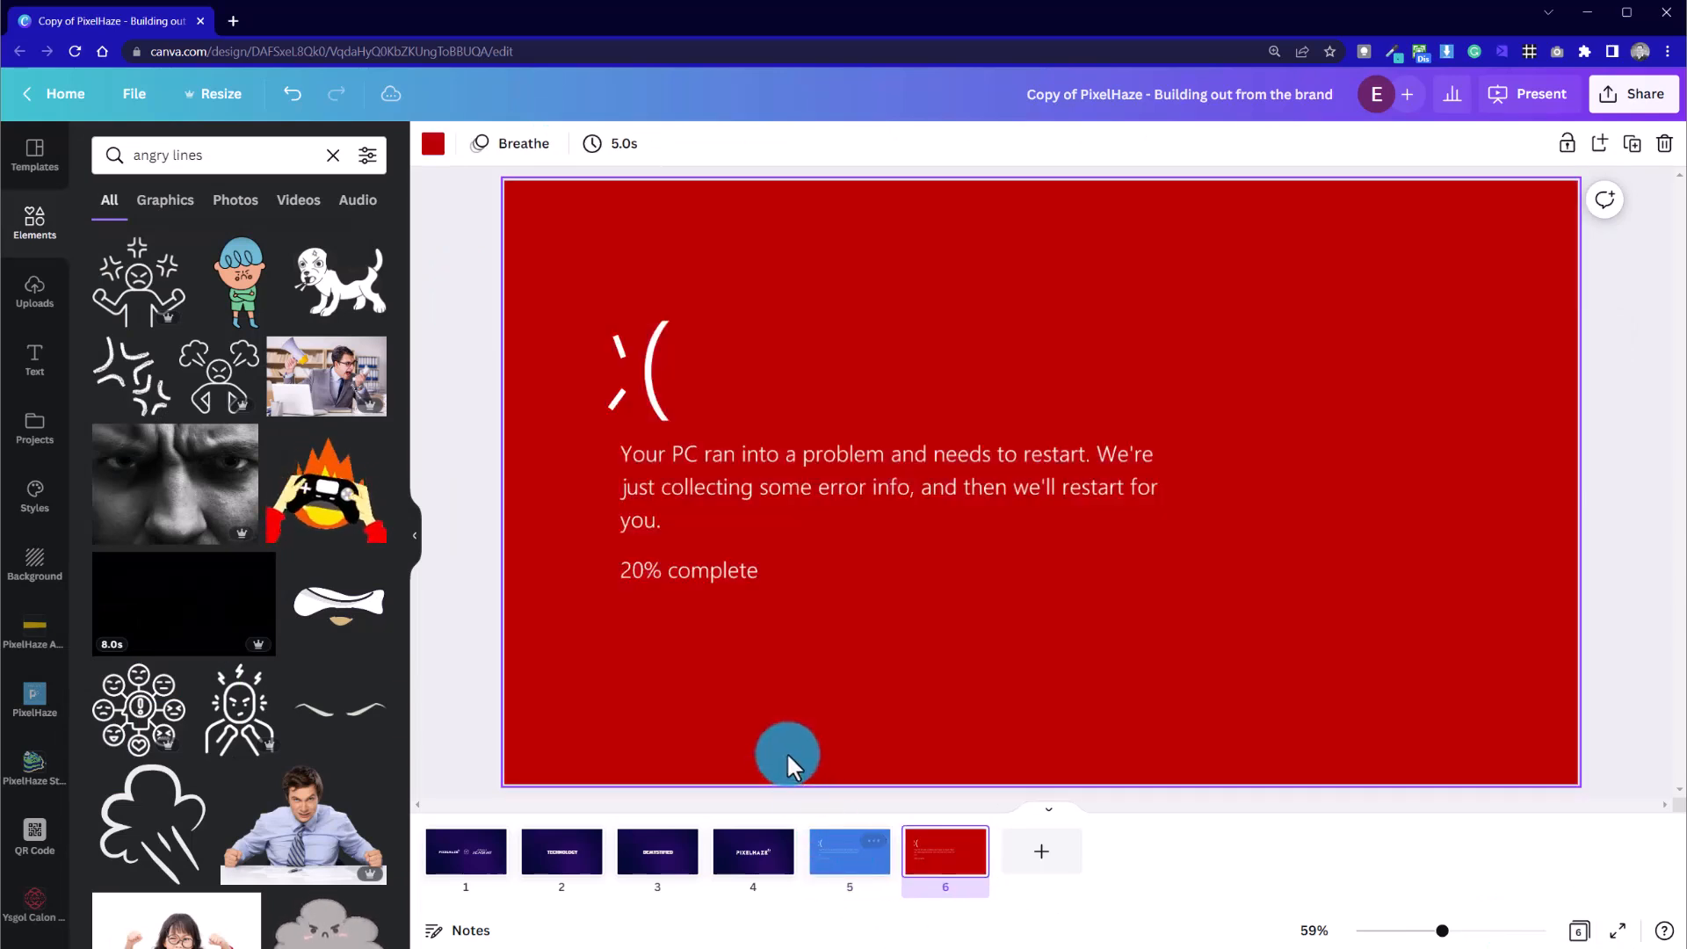
left_click(622, 424)
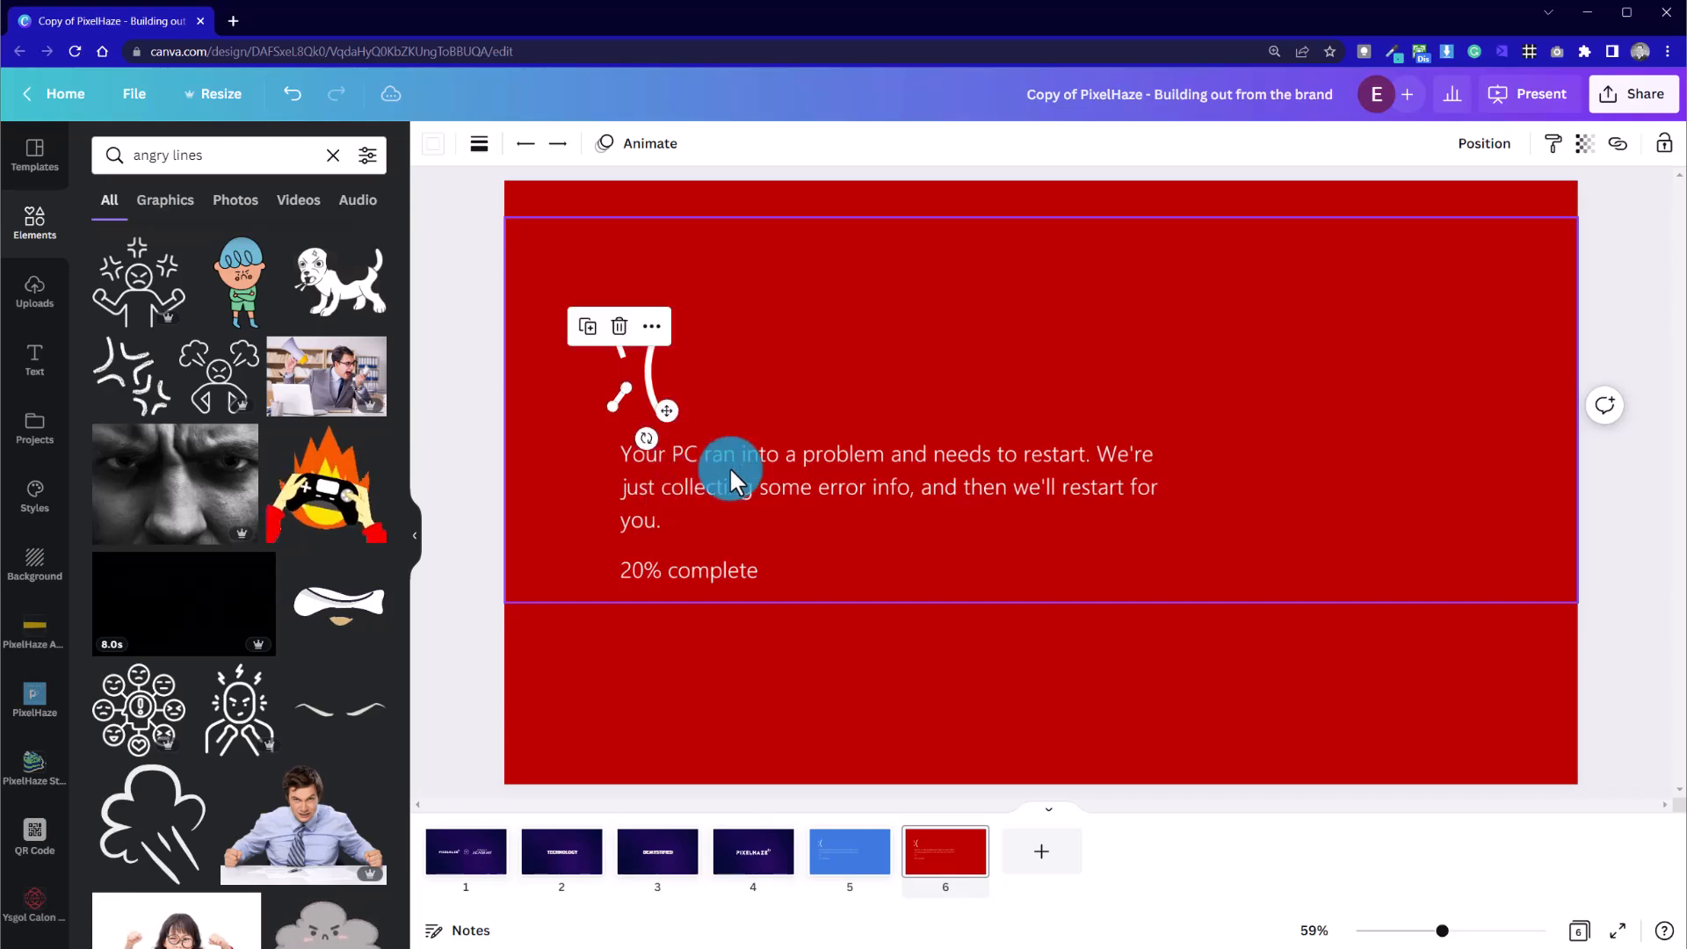
left_click(545, 509)
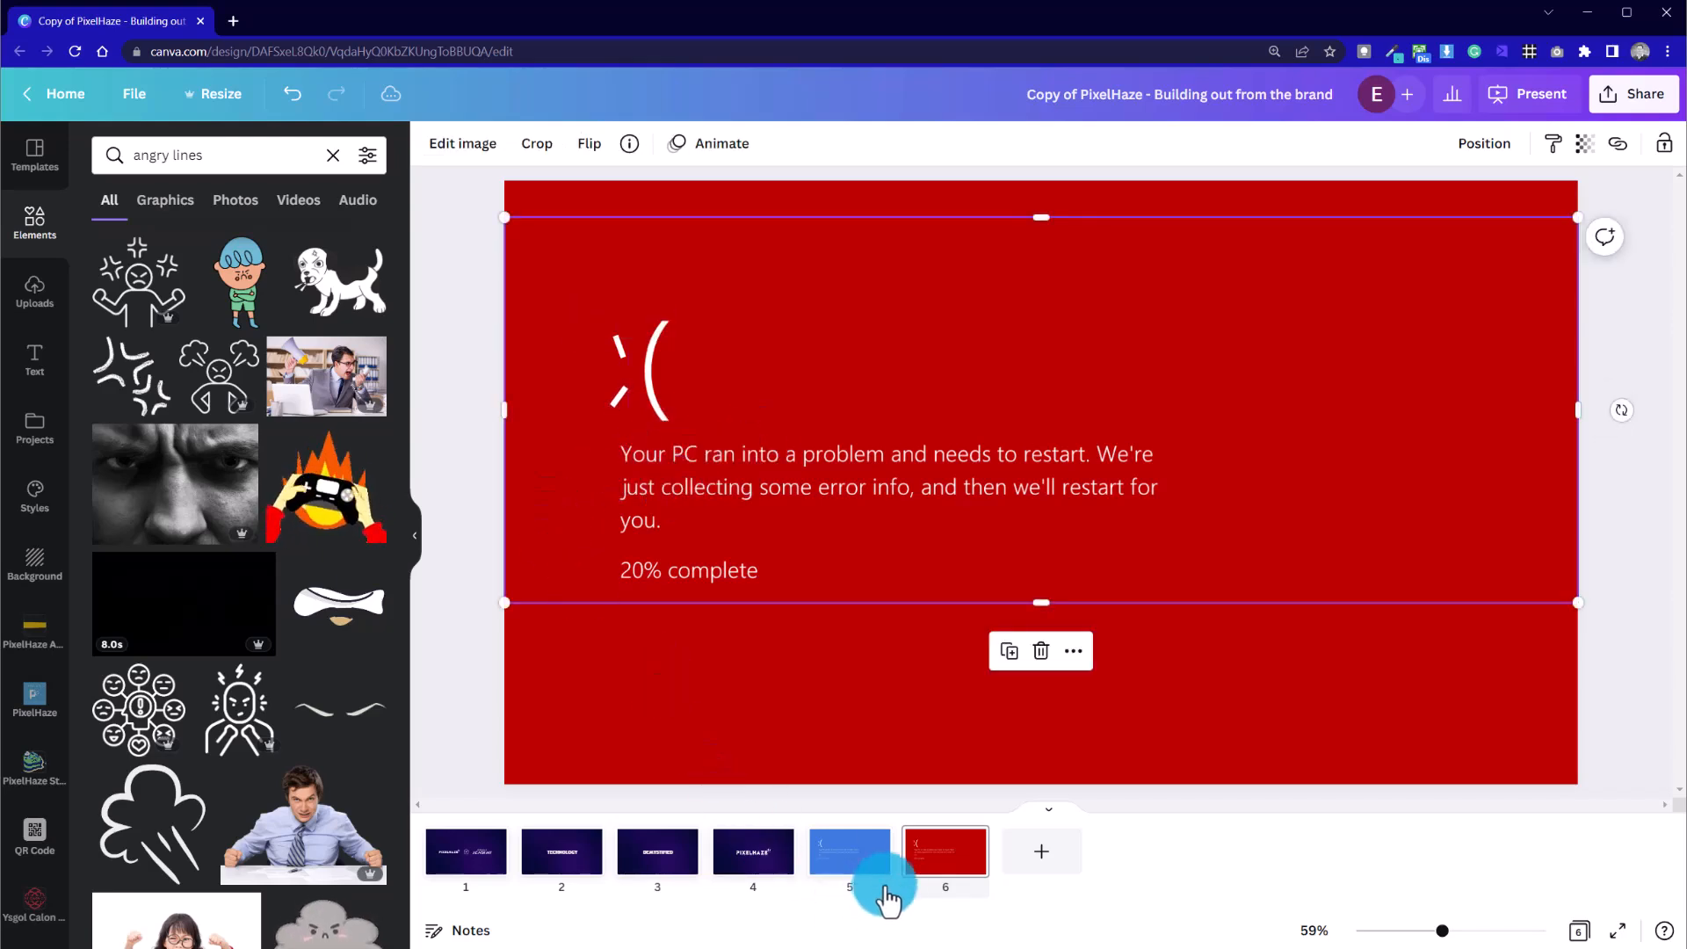
left_click(862, 870)
key("Right")
key("Left")
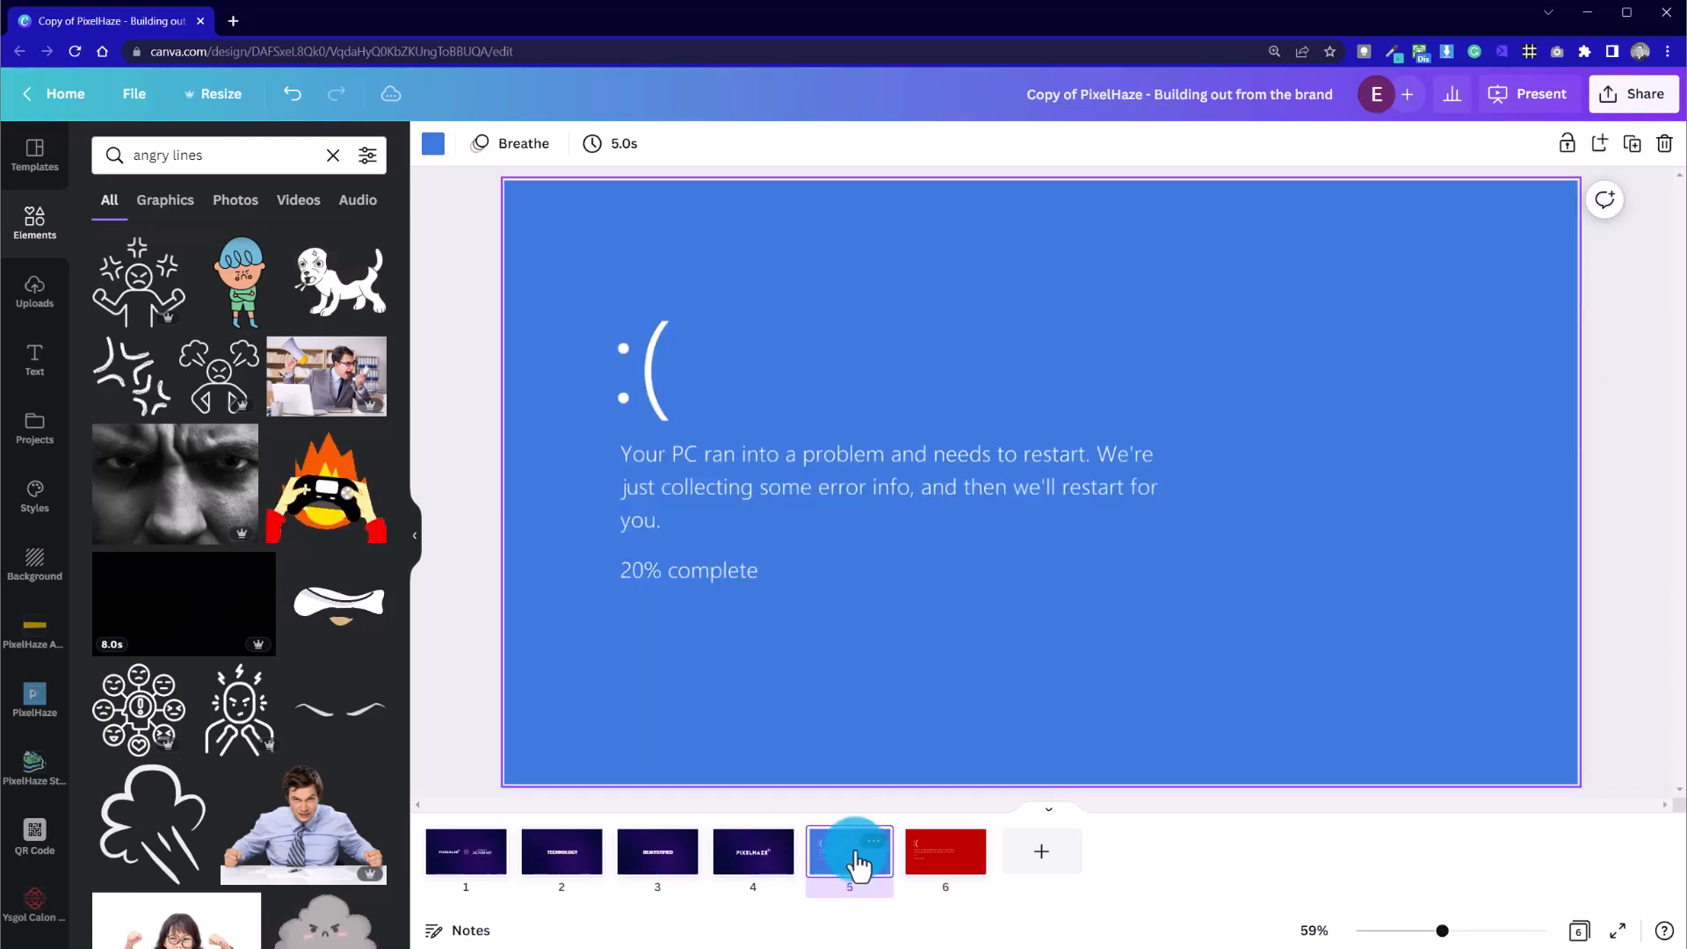
key("Right")
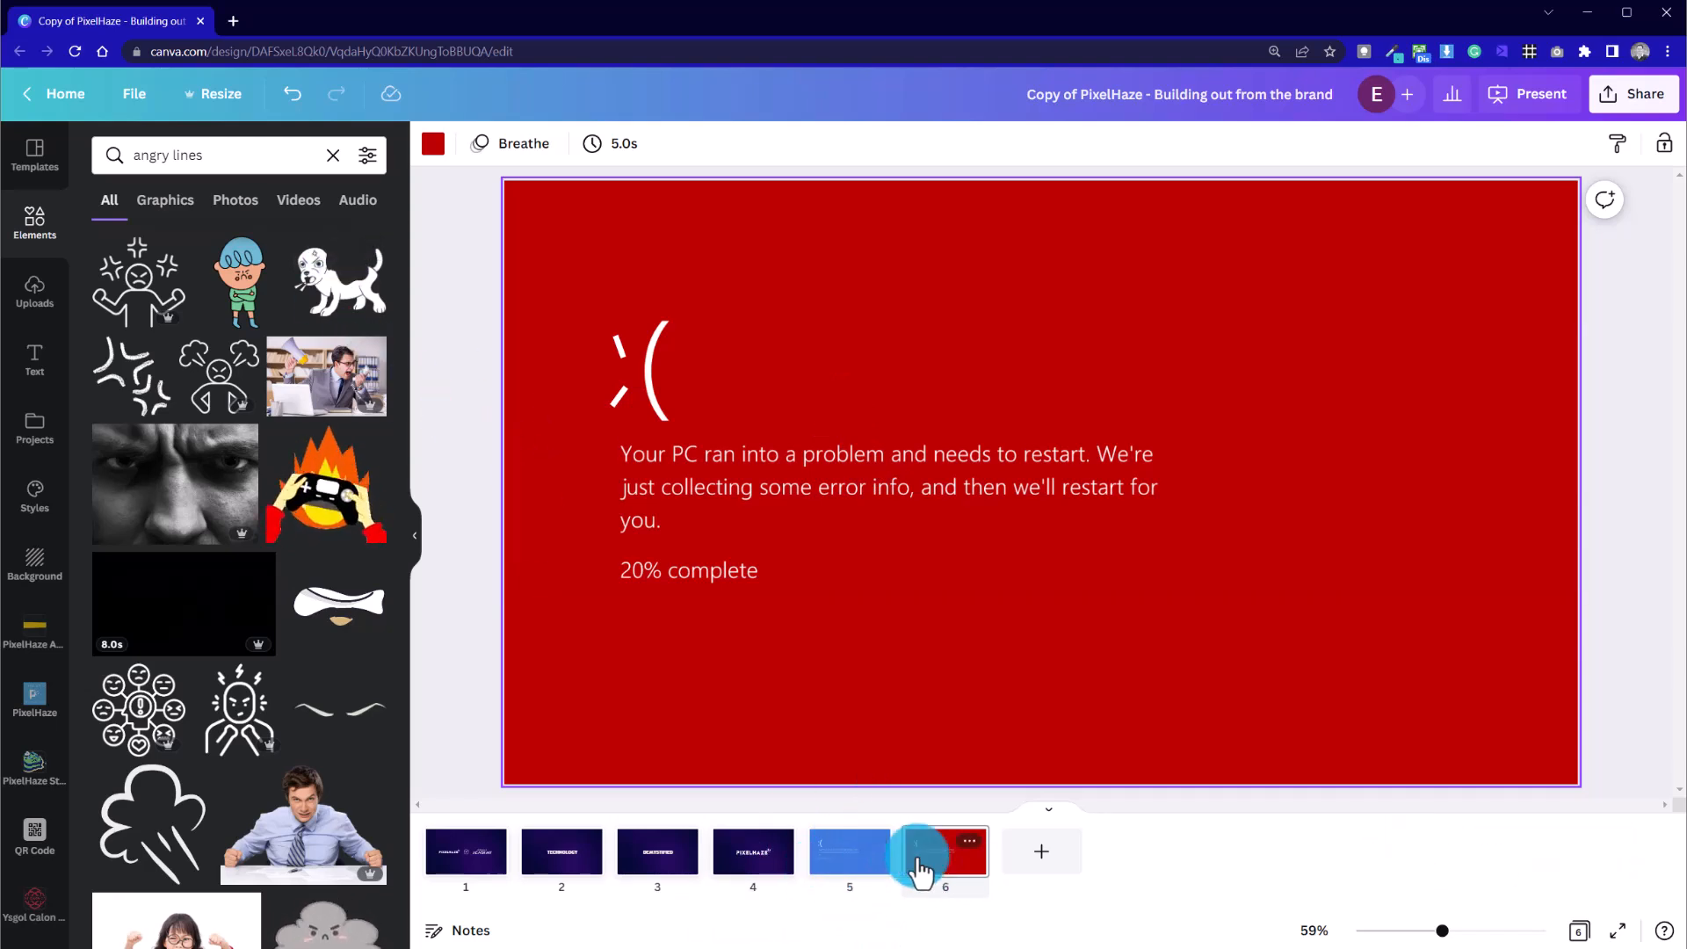
Duplicate the blue and red pages and place the copies after the originals in alternating blue-red order
right_click(864, 874)
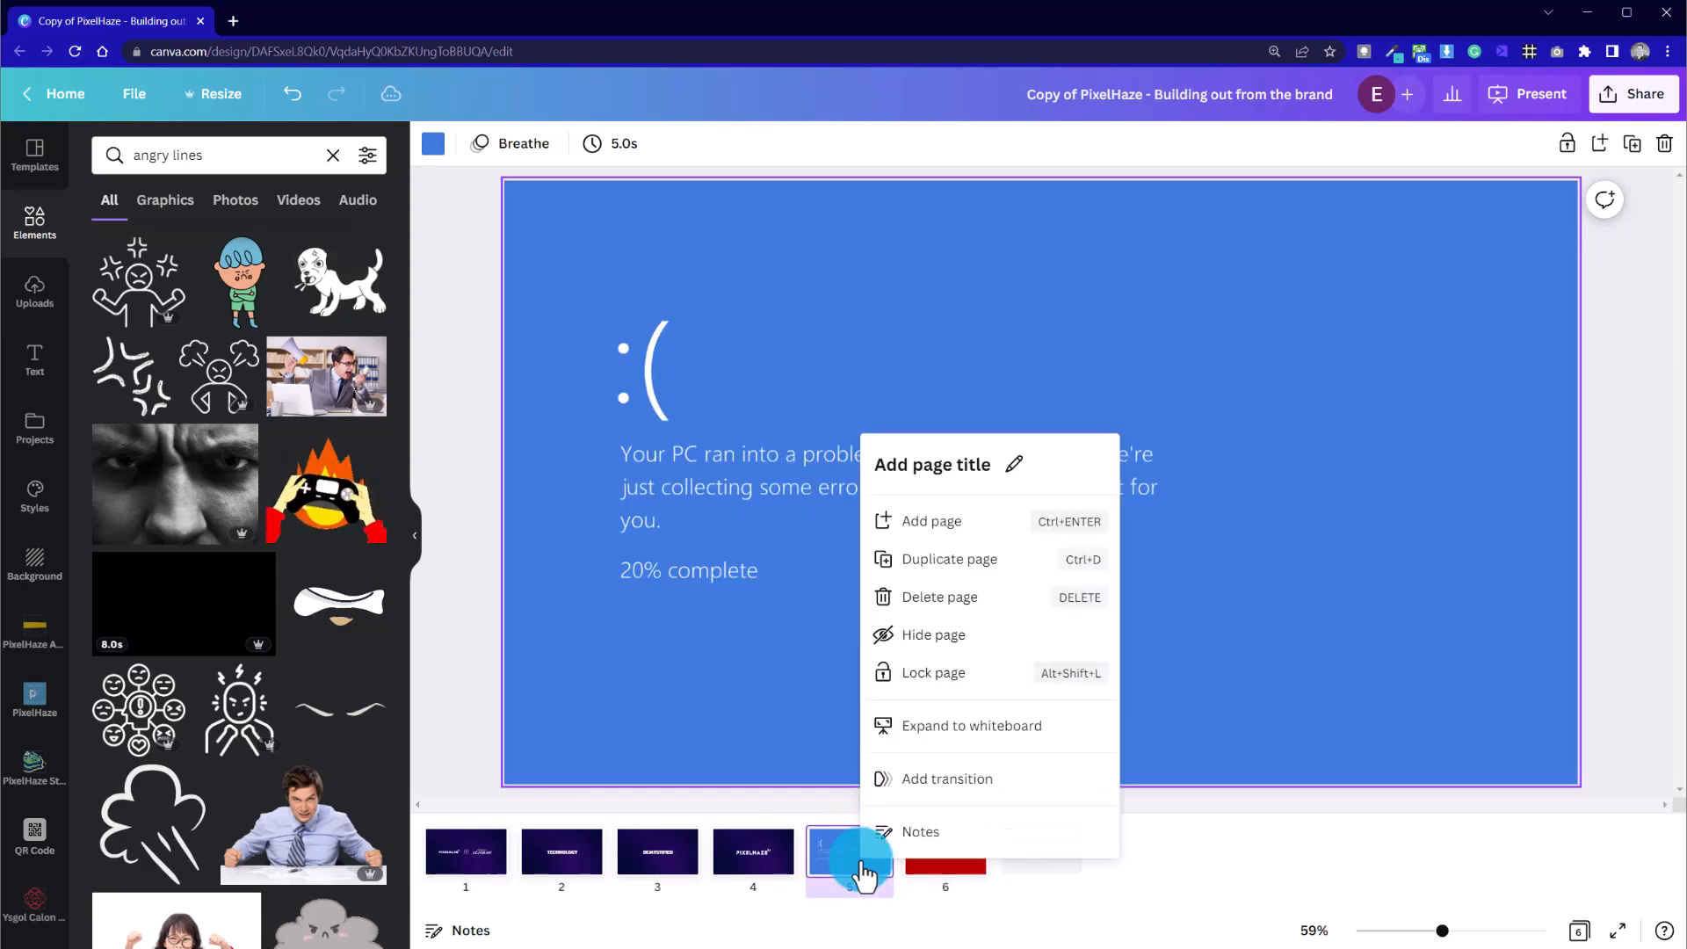
left_click(960, 571)
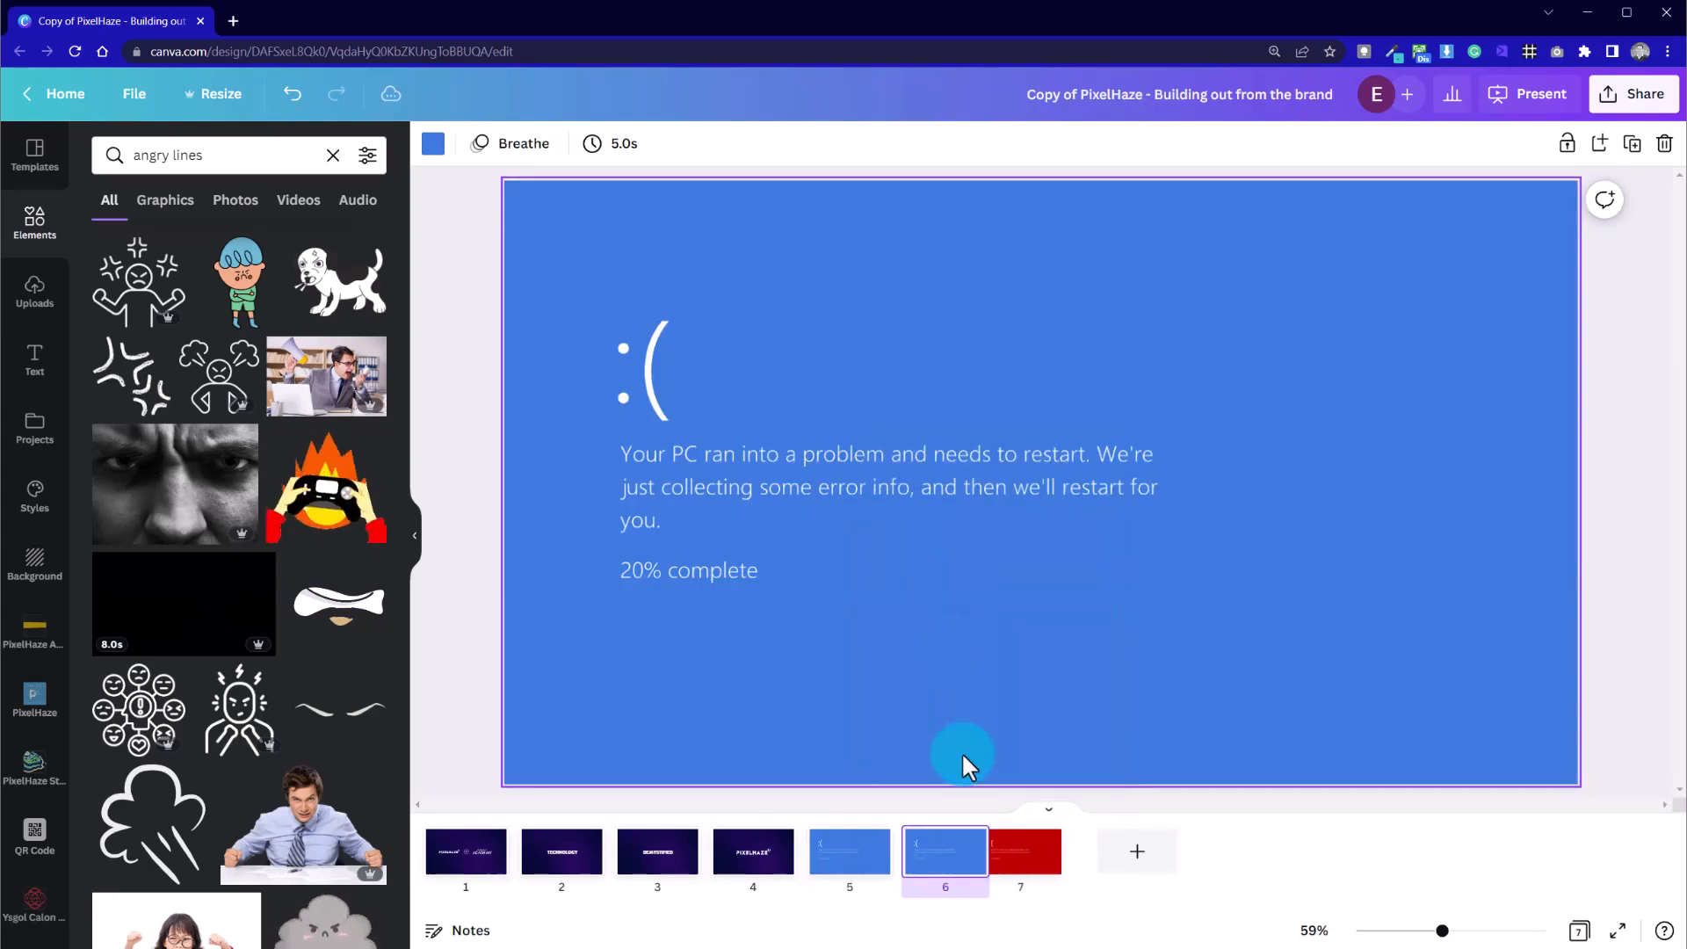
left_click_drag(947, 876, 998, 914)
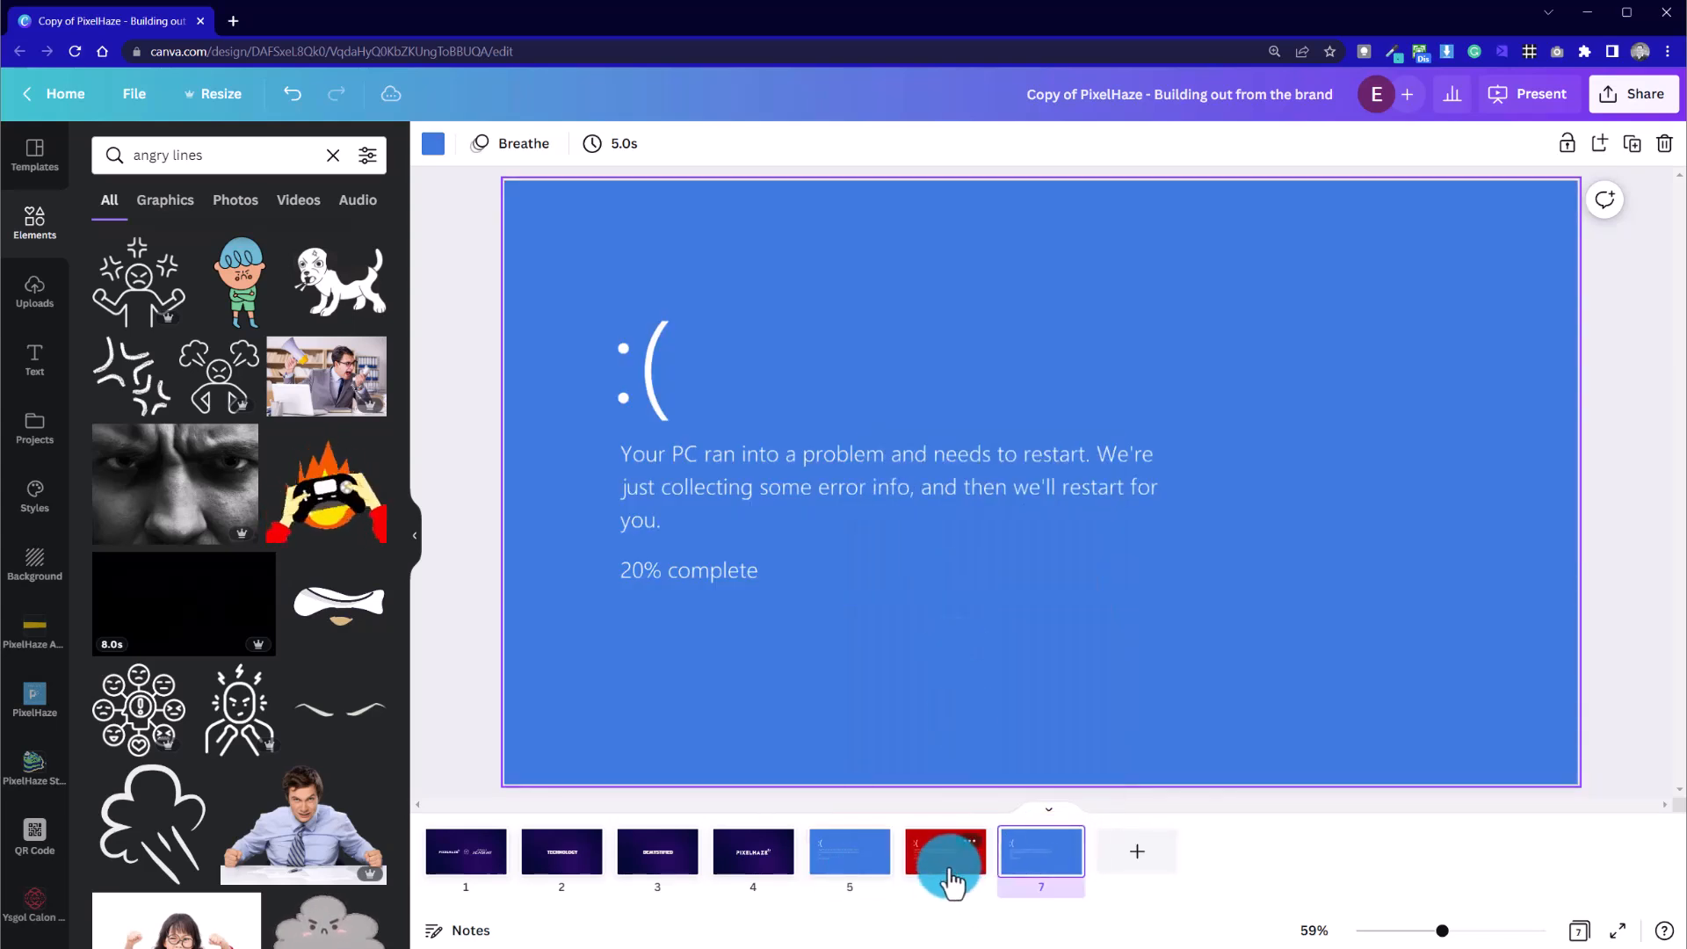
right_click(952, 879)
left_click(1021, 564)
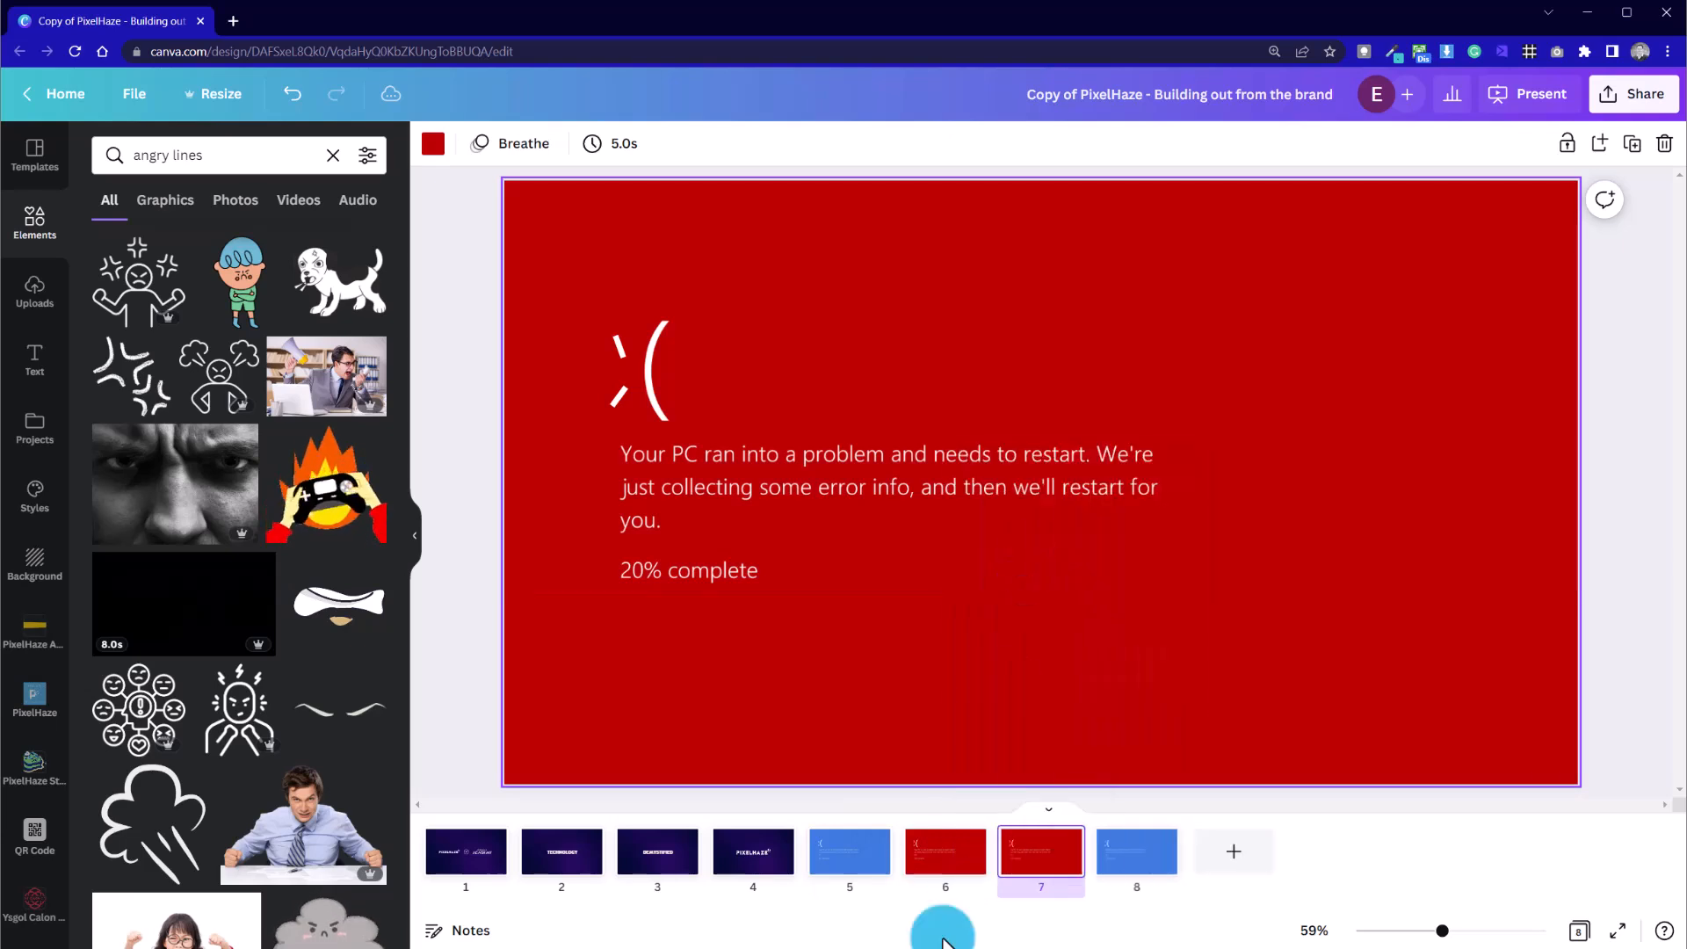
left_click_drag(1017, 872, 1081, 890)
Step through pages 5 to 8 to check the alternating blue and red sequence
left_click(881, 850)
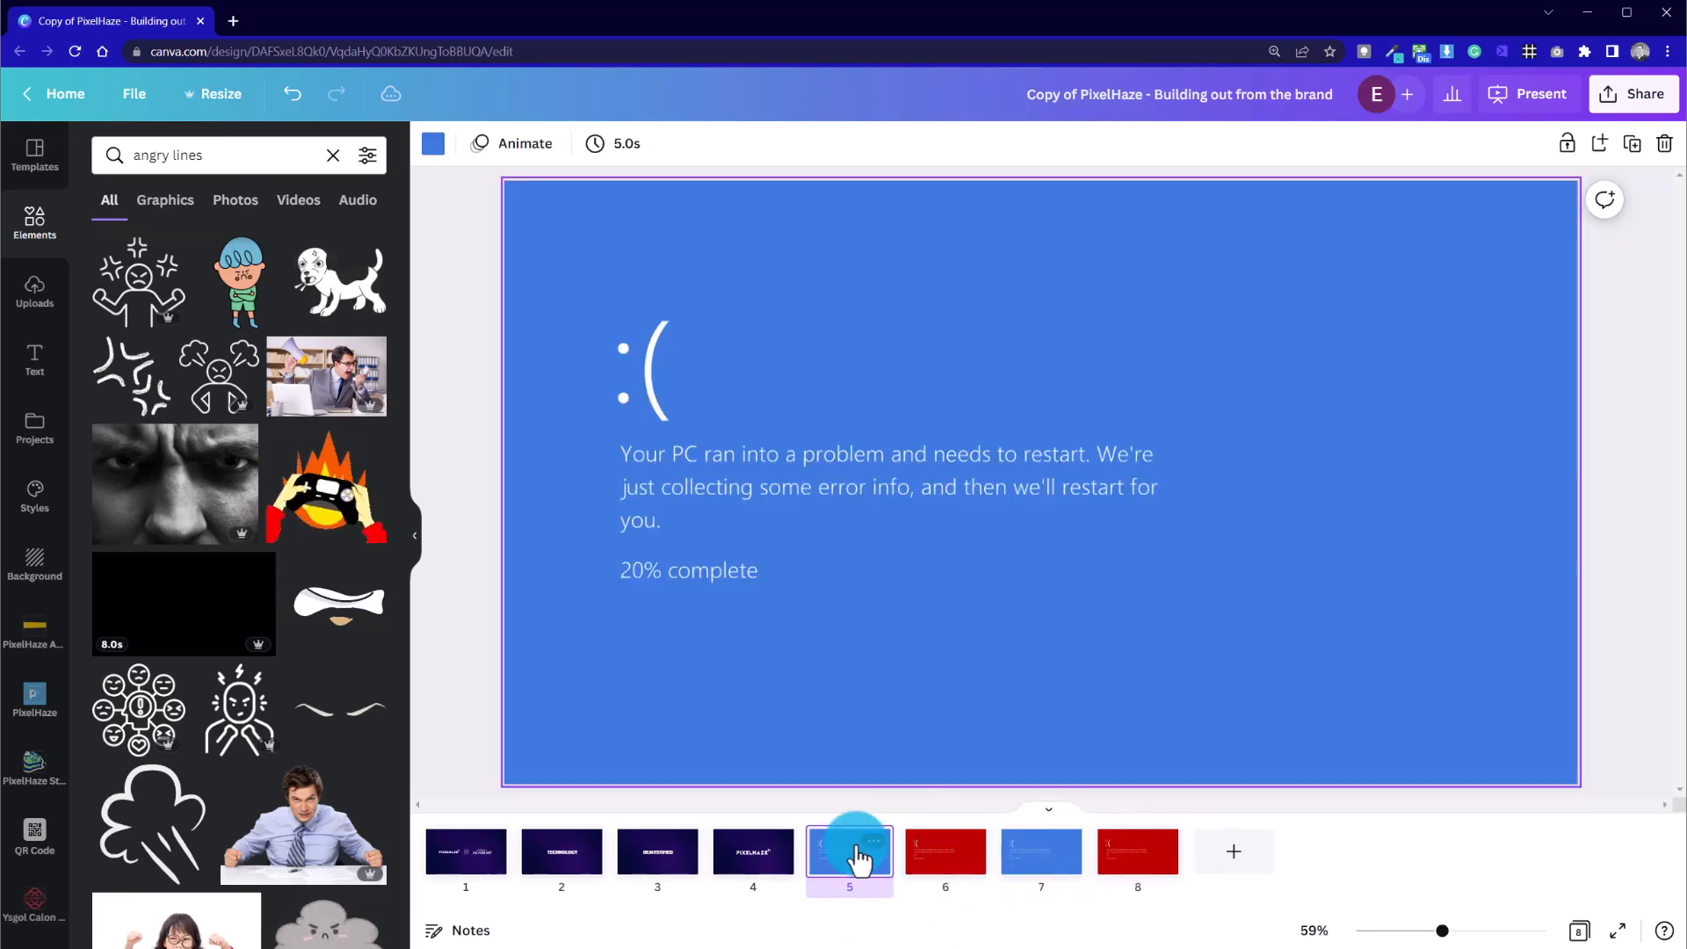
key("Right")
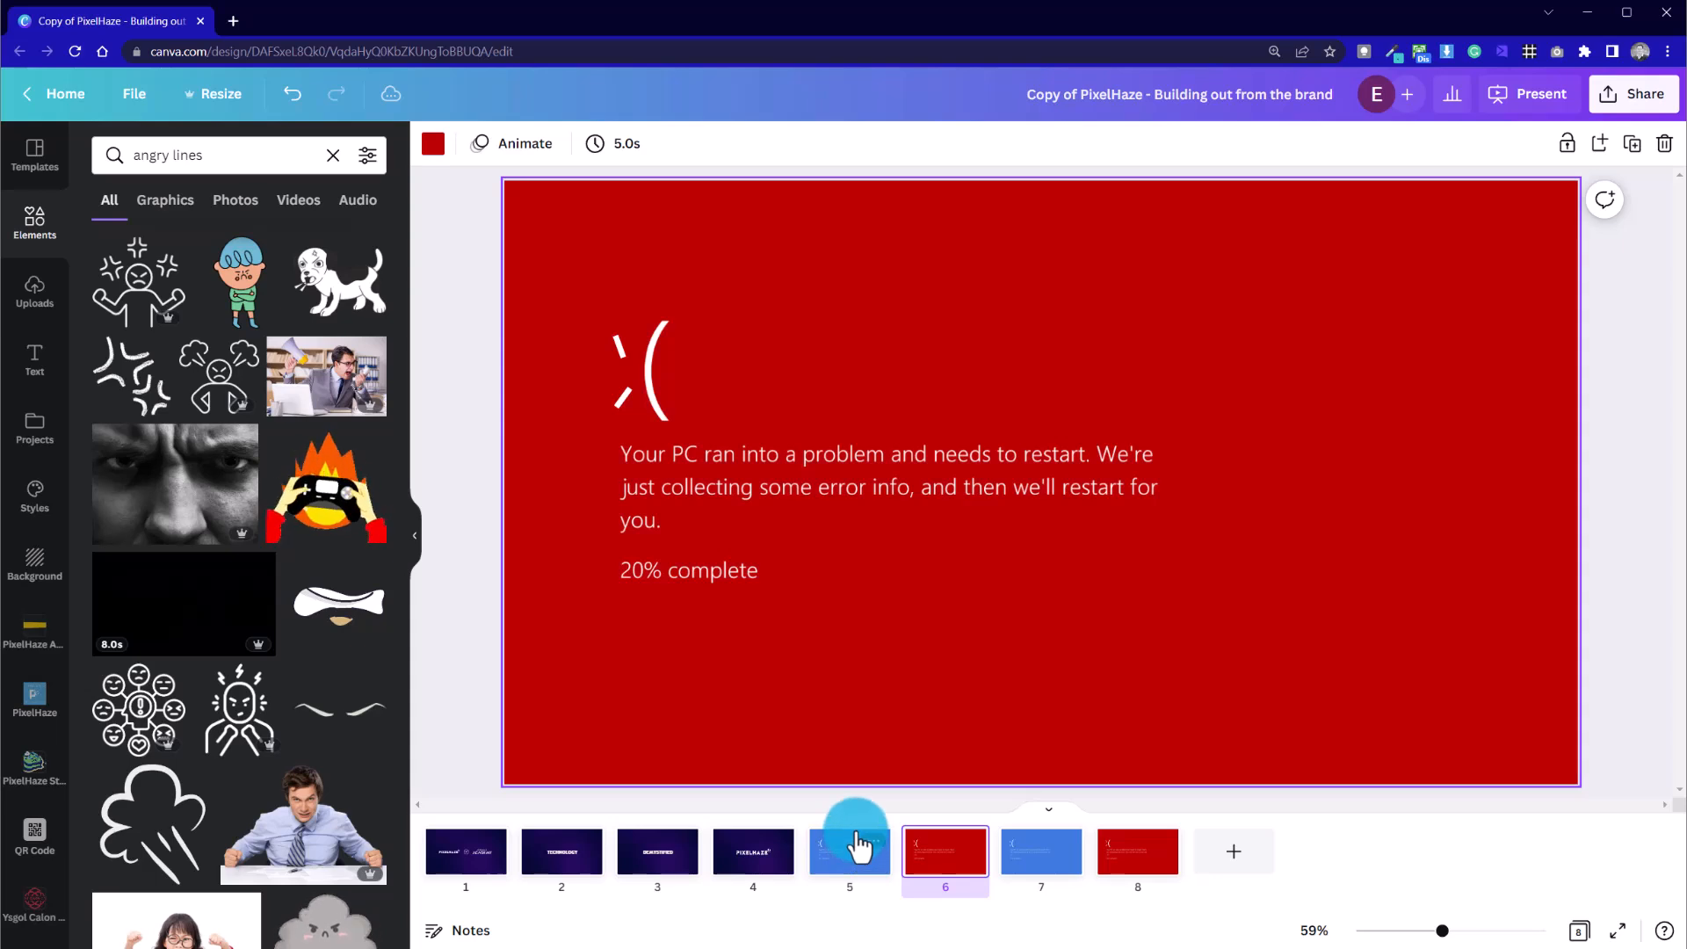
key("Right")
key("Right")
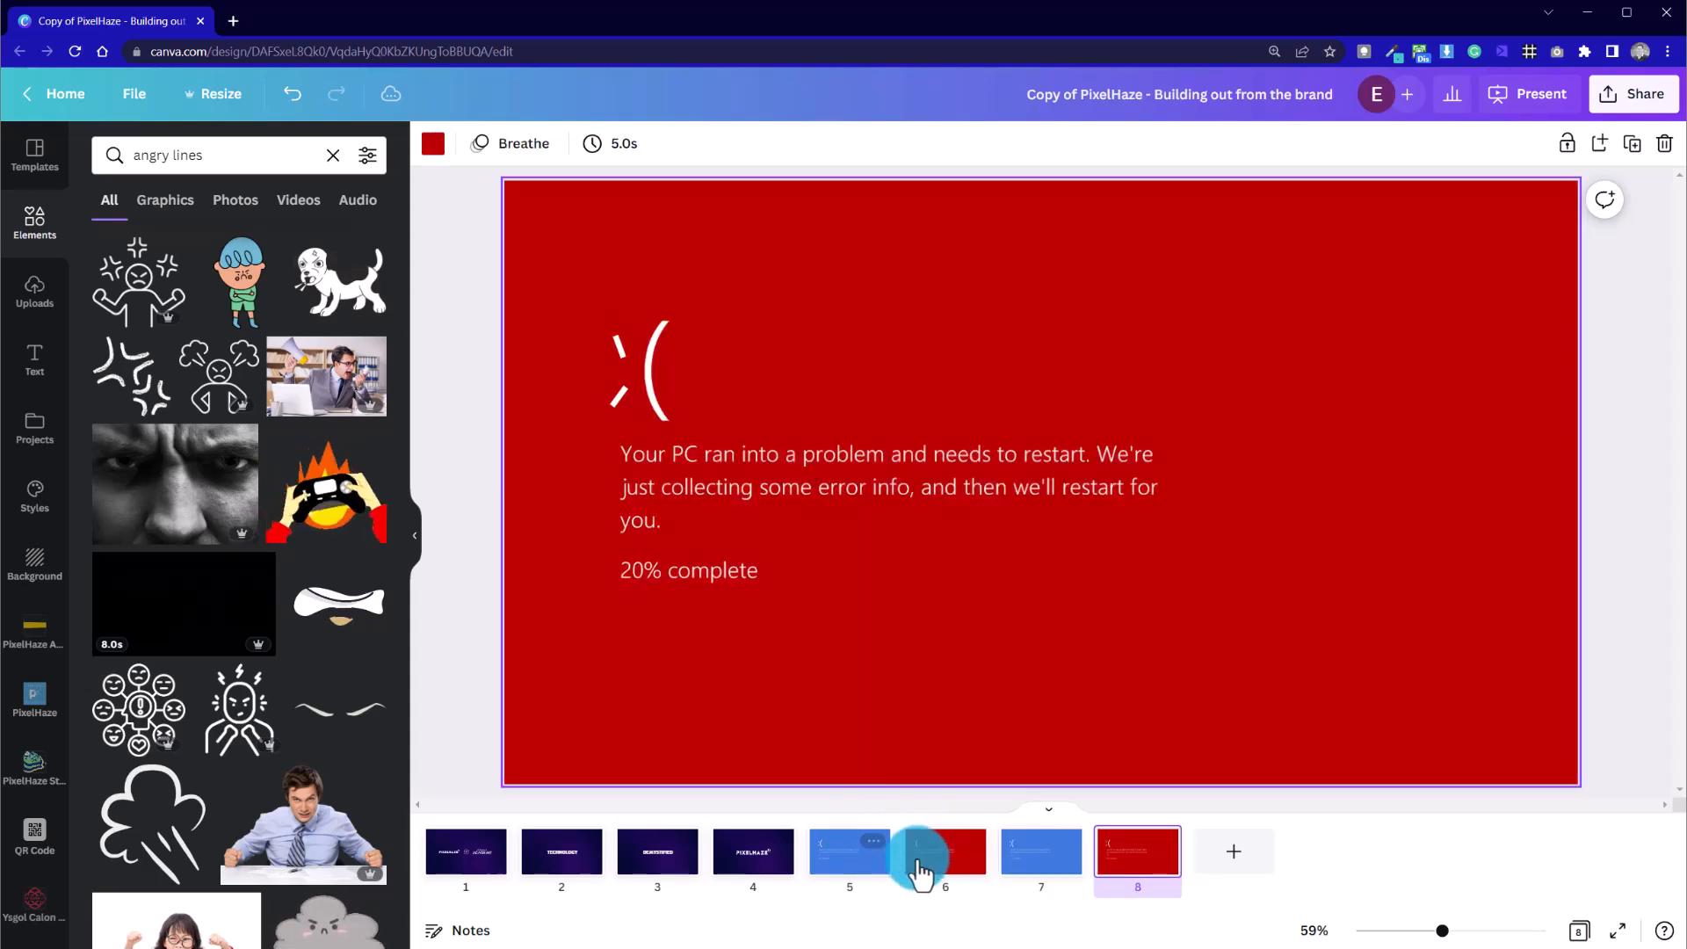
left_click(912, 856)
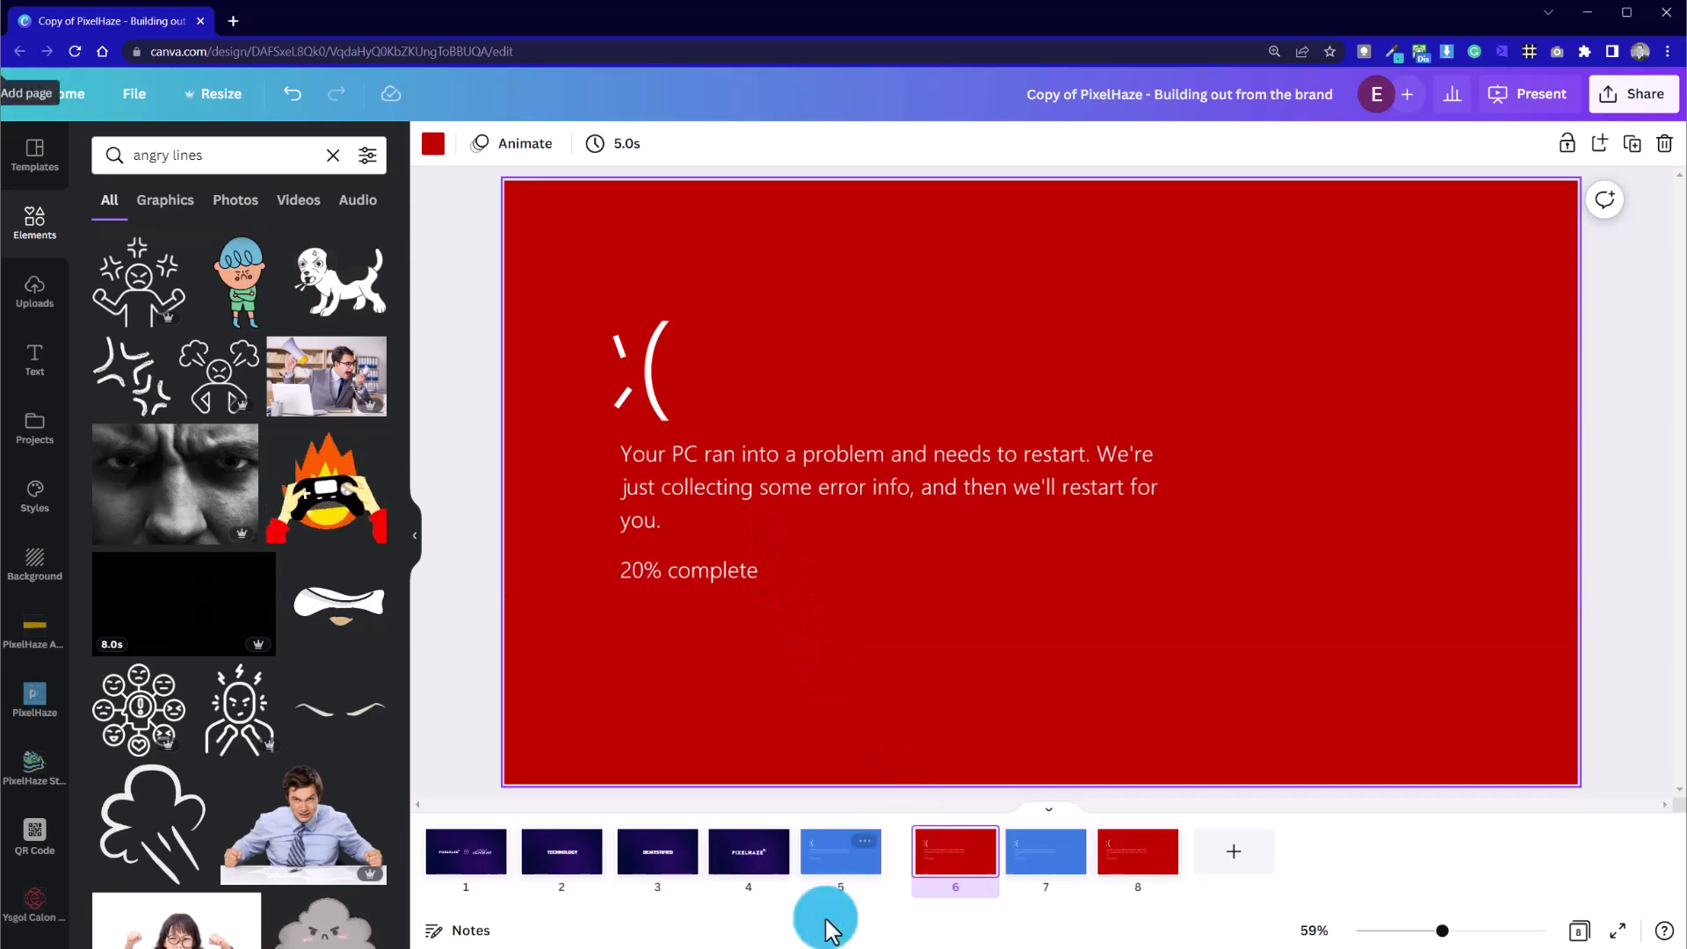
left_click(861, 861)
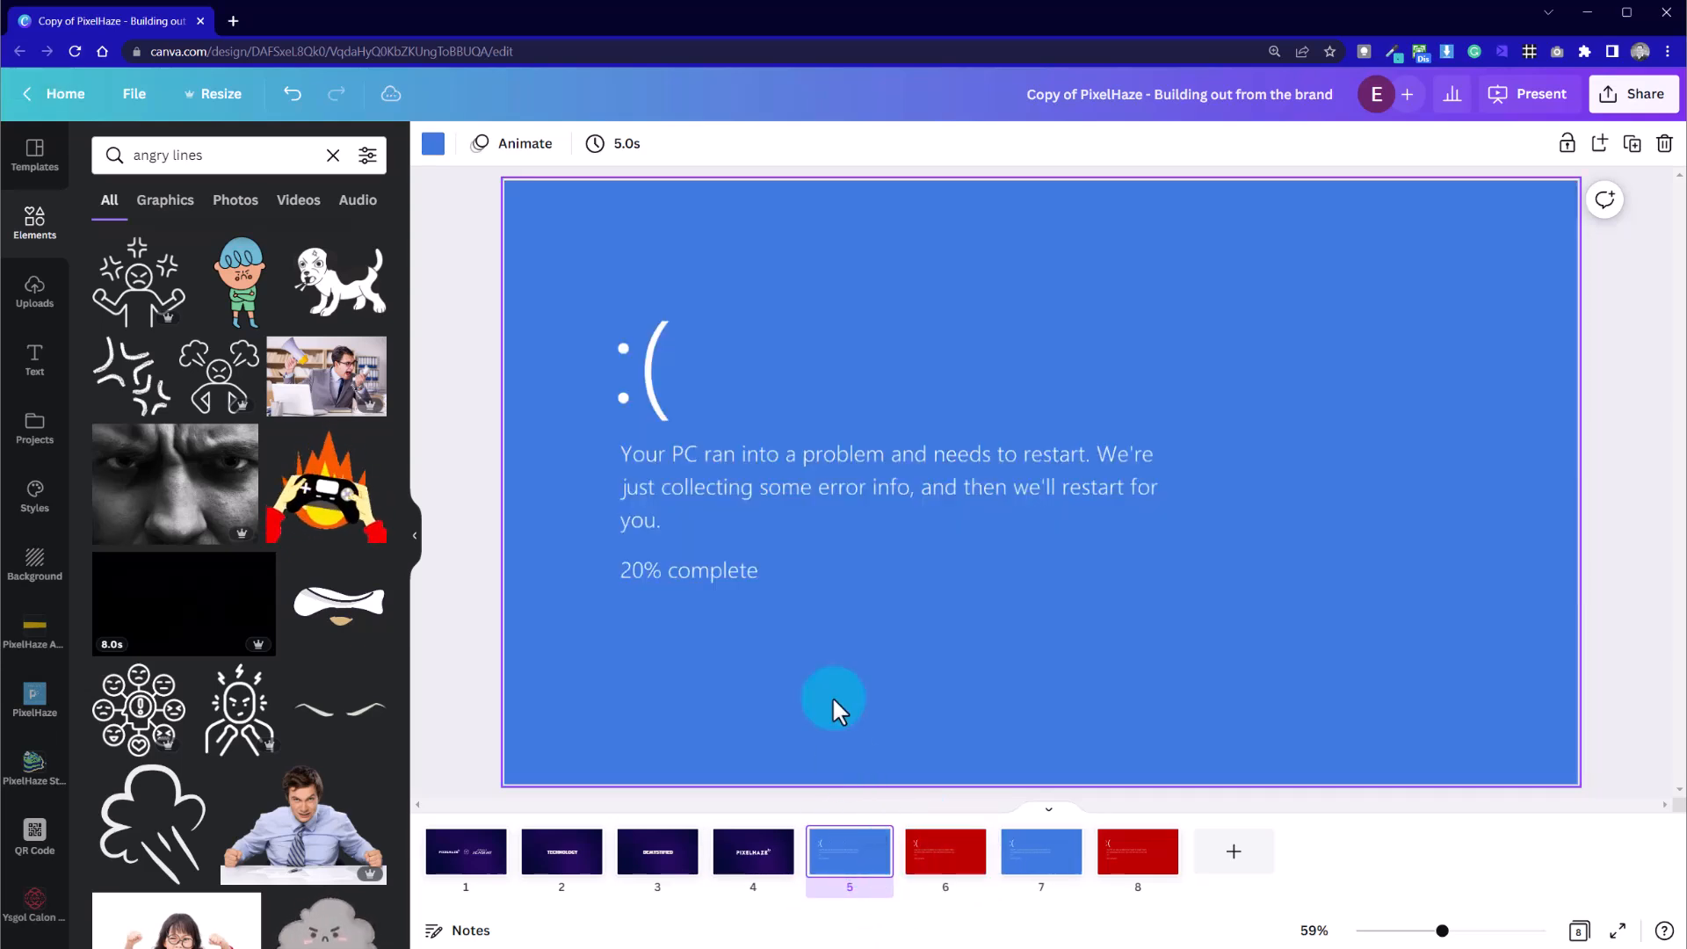
Look through the page animations for blue page 5 and set its duration to 3.0 seconds
left_click(526, 148)
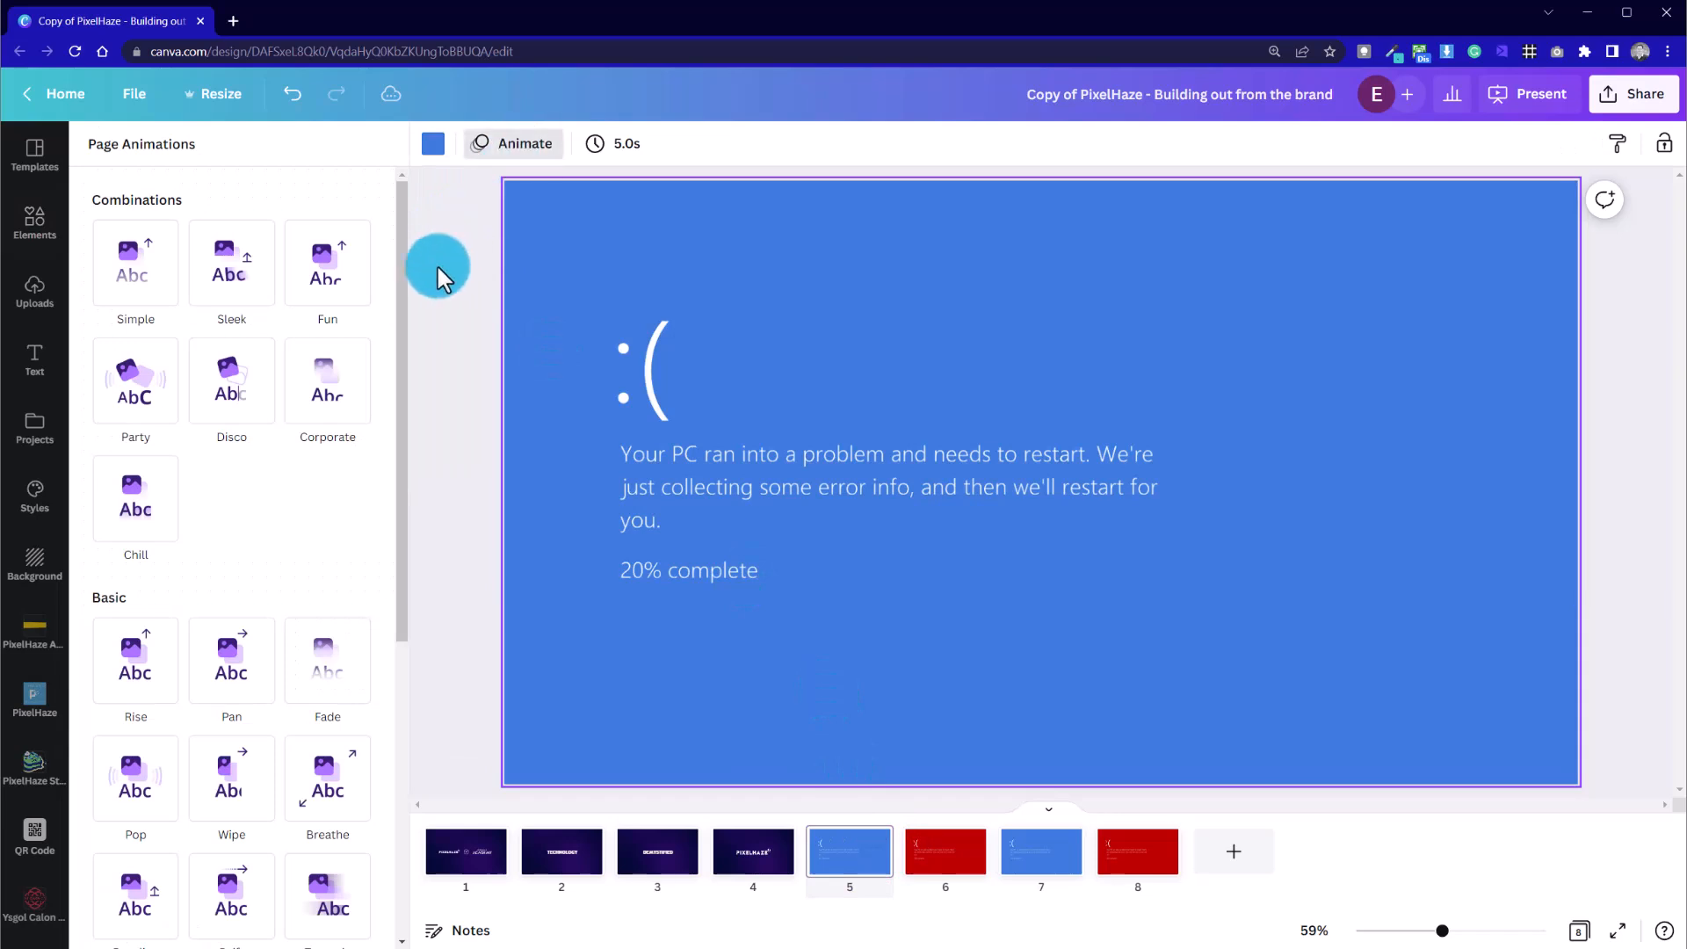
left_click_drag(403, 481, 321, 857)
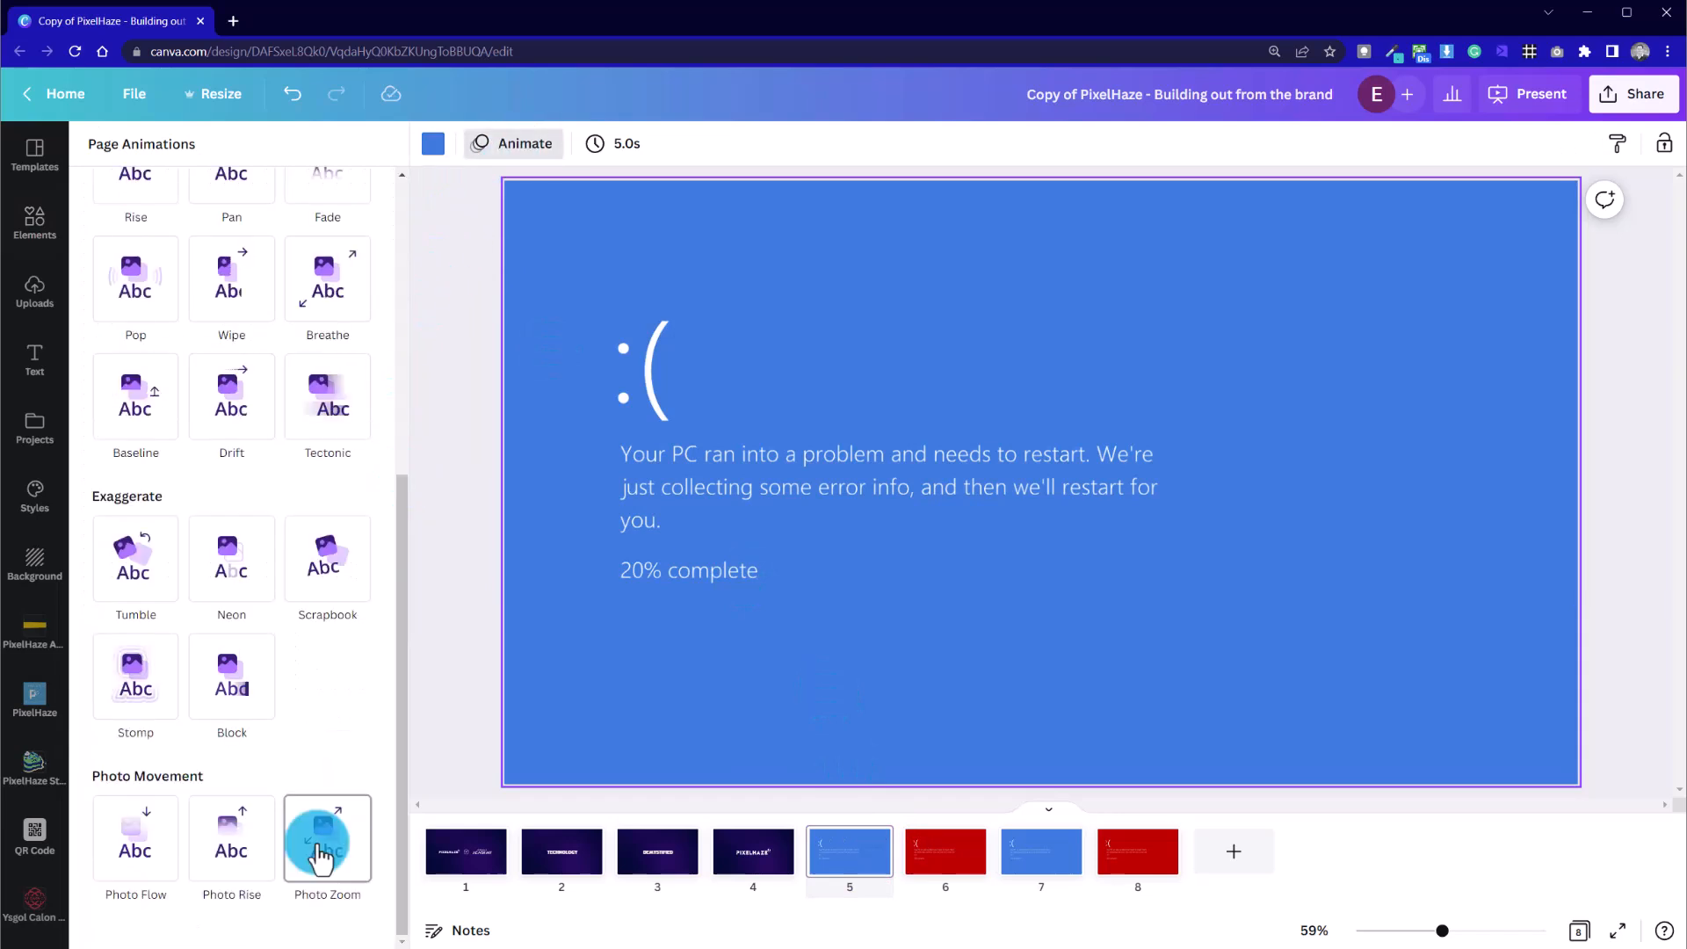
left_click(626, 143)
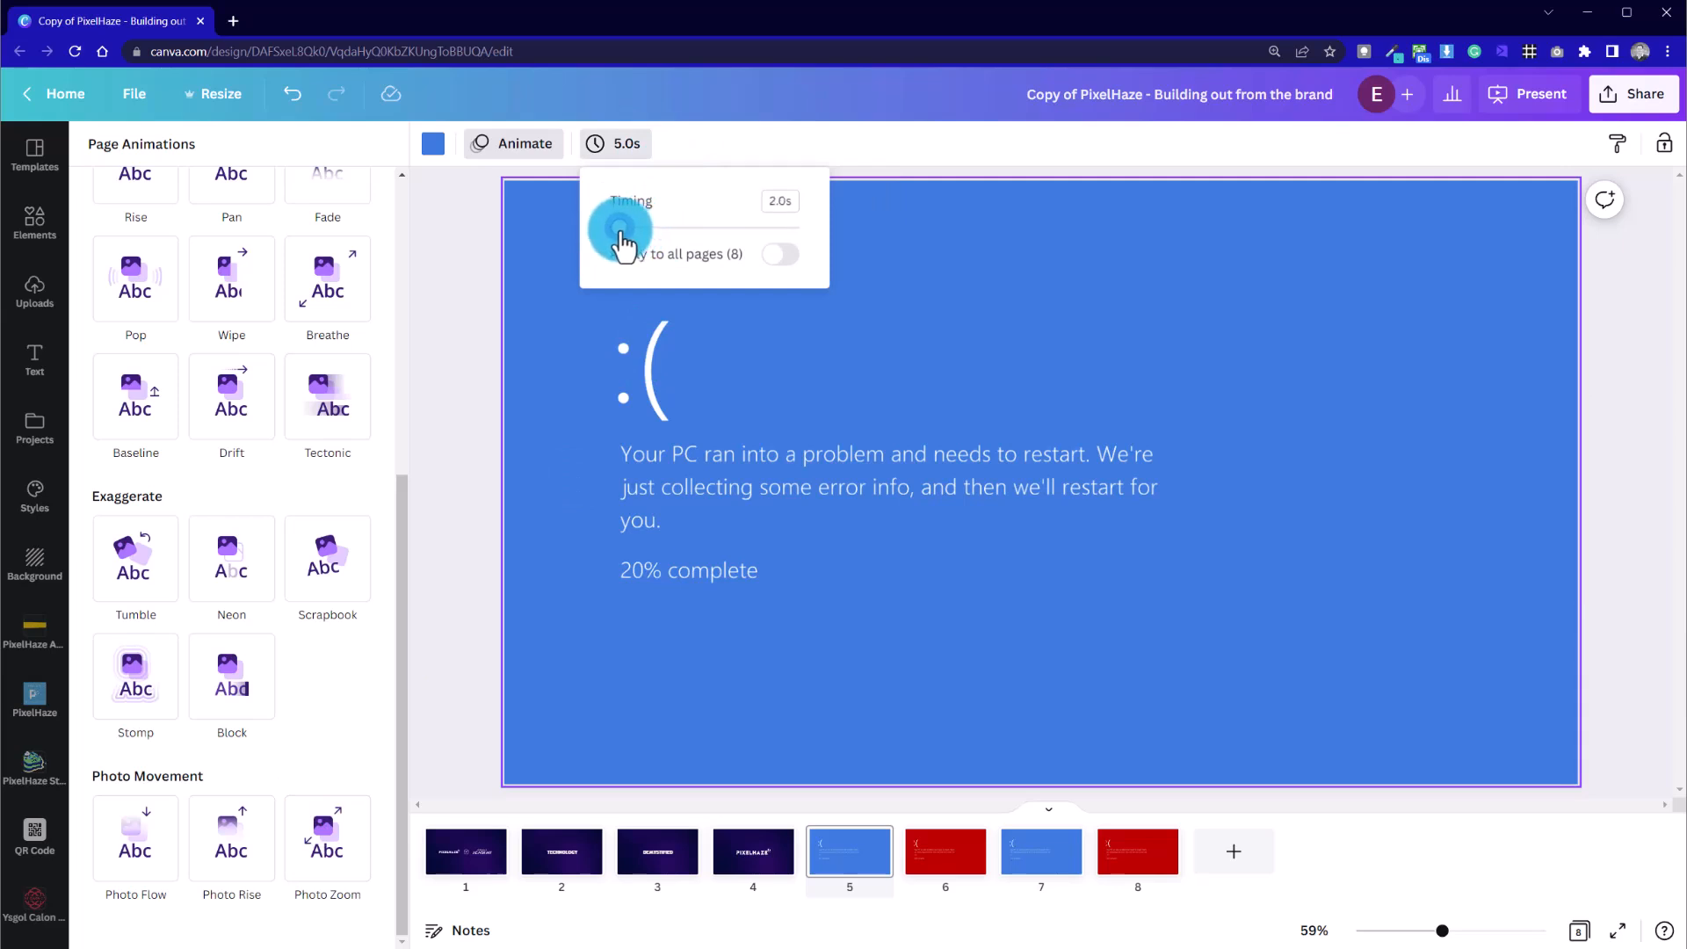
left_click(822, 853)
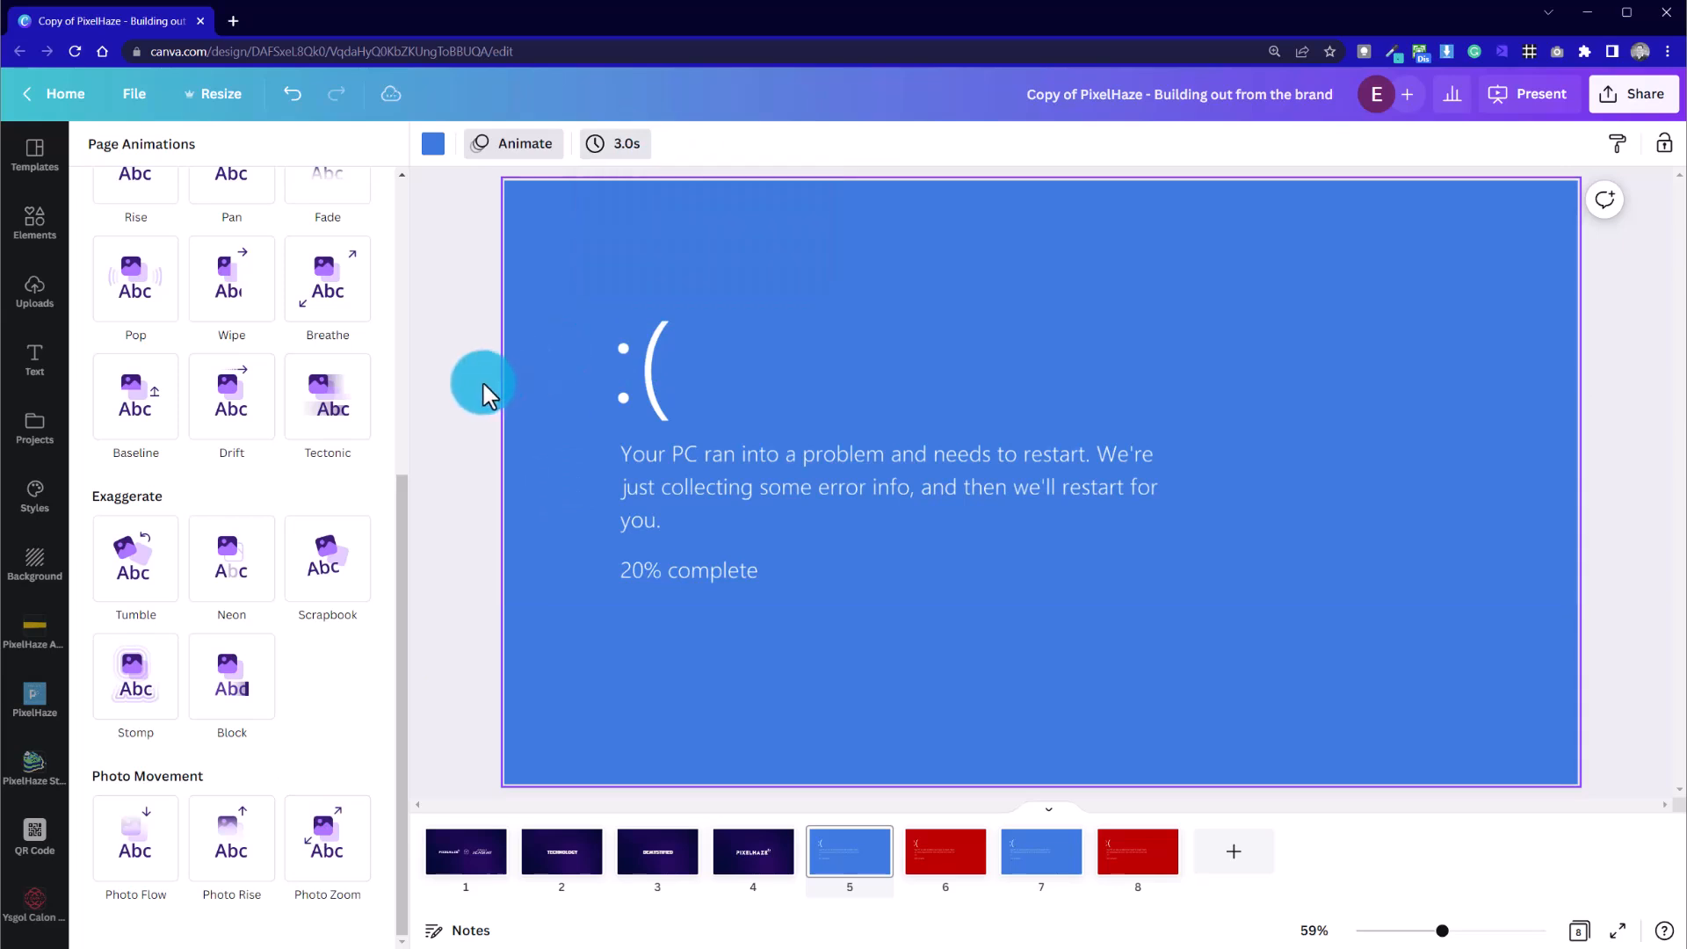
Set the duration of red page 6 to 1.0 second
left_click(931, 868)
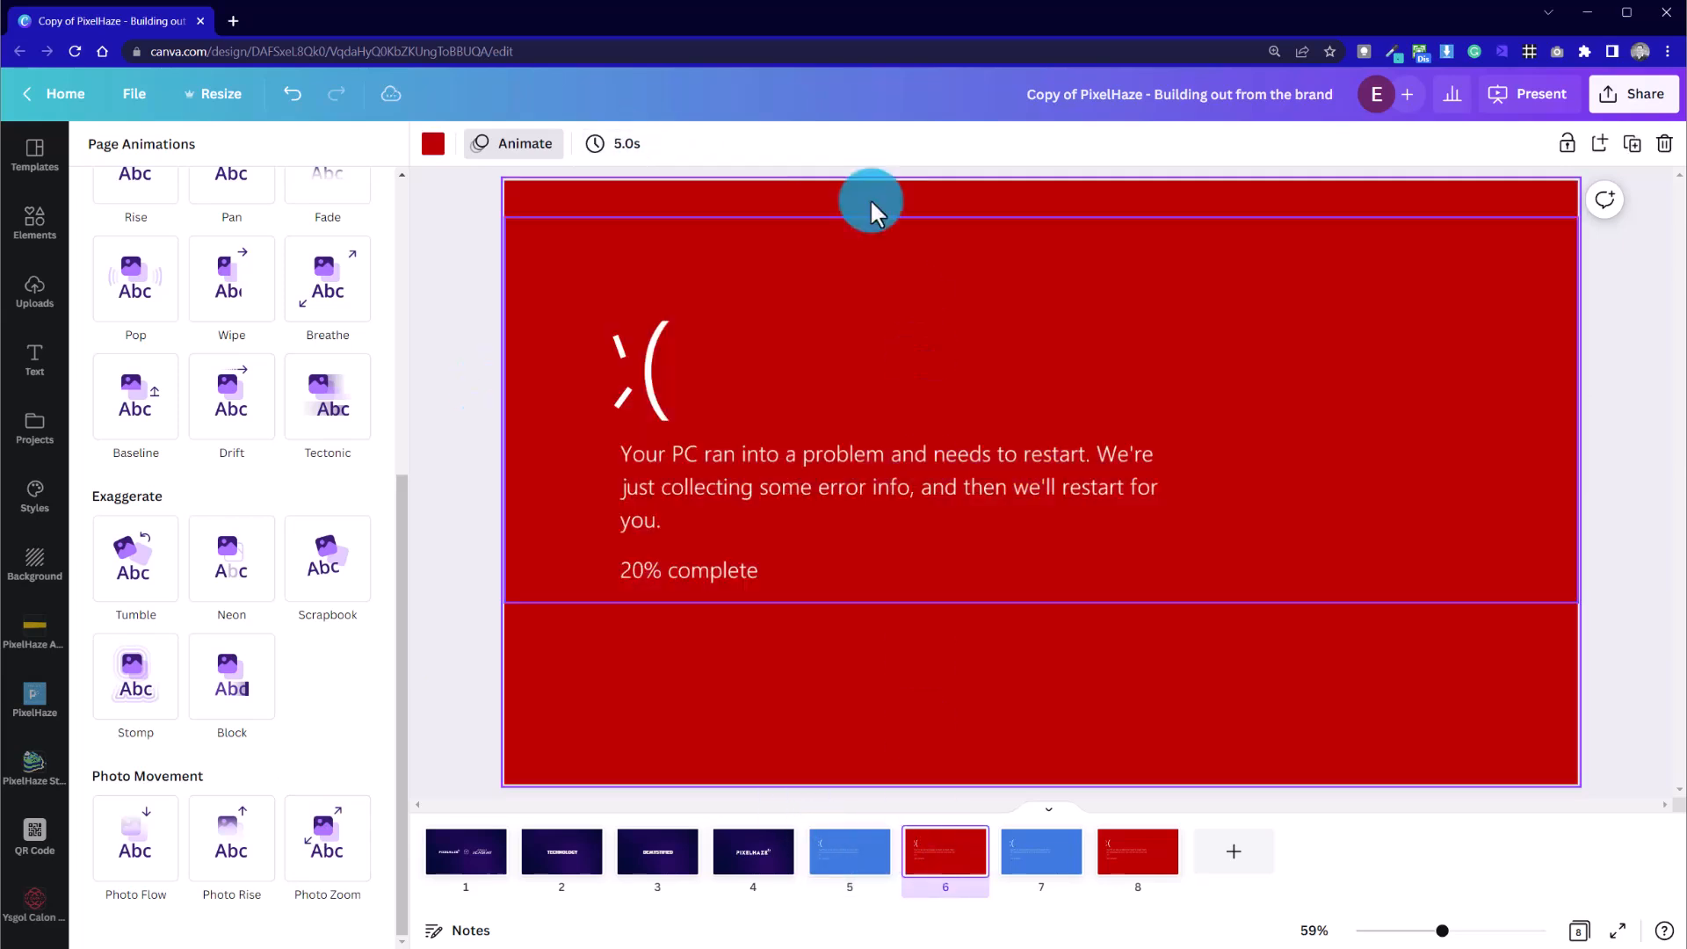
left_click(635, 143)
mouse_move(603, 236)
left_mouse_down()
mouse_move(509, 290)
mouse_move(594, 244)
left_mouse_up()
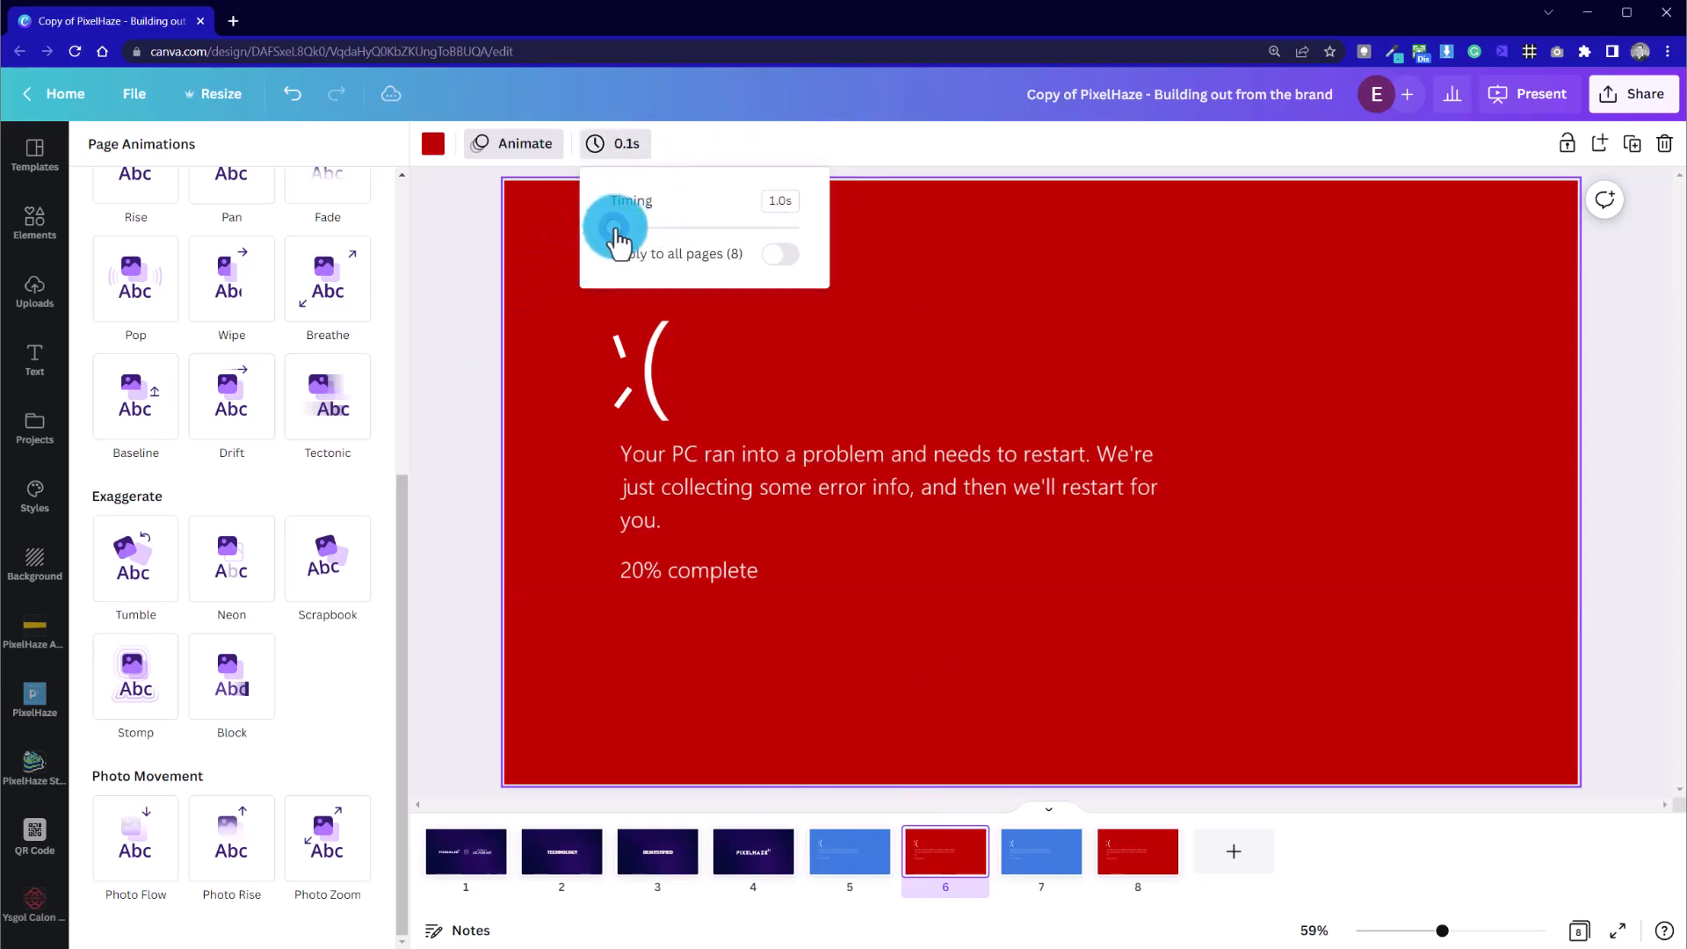
left_click(437, 302)
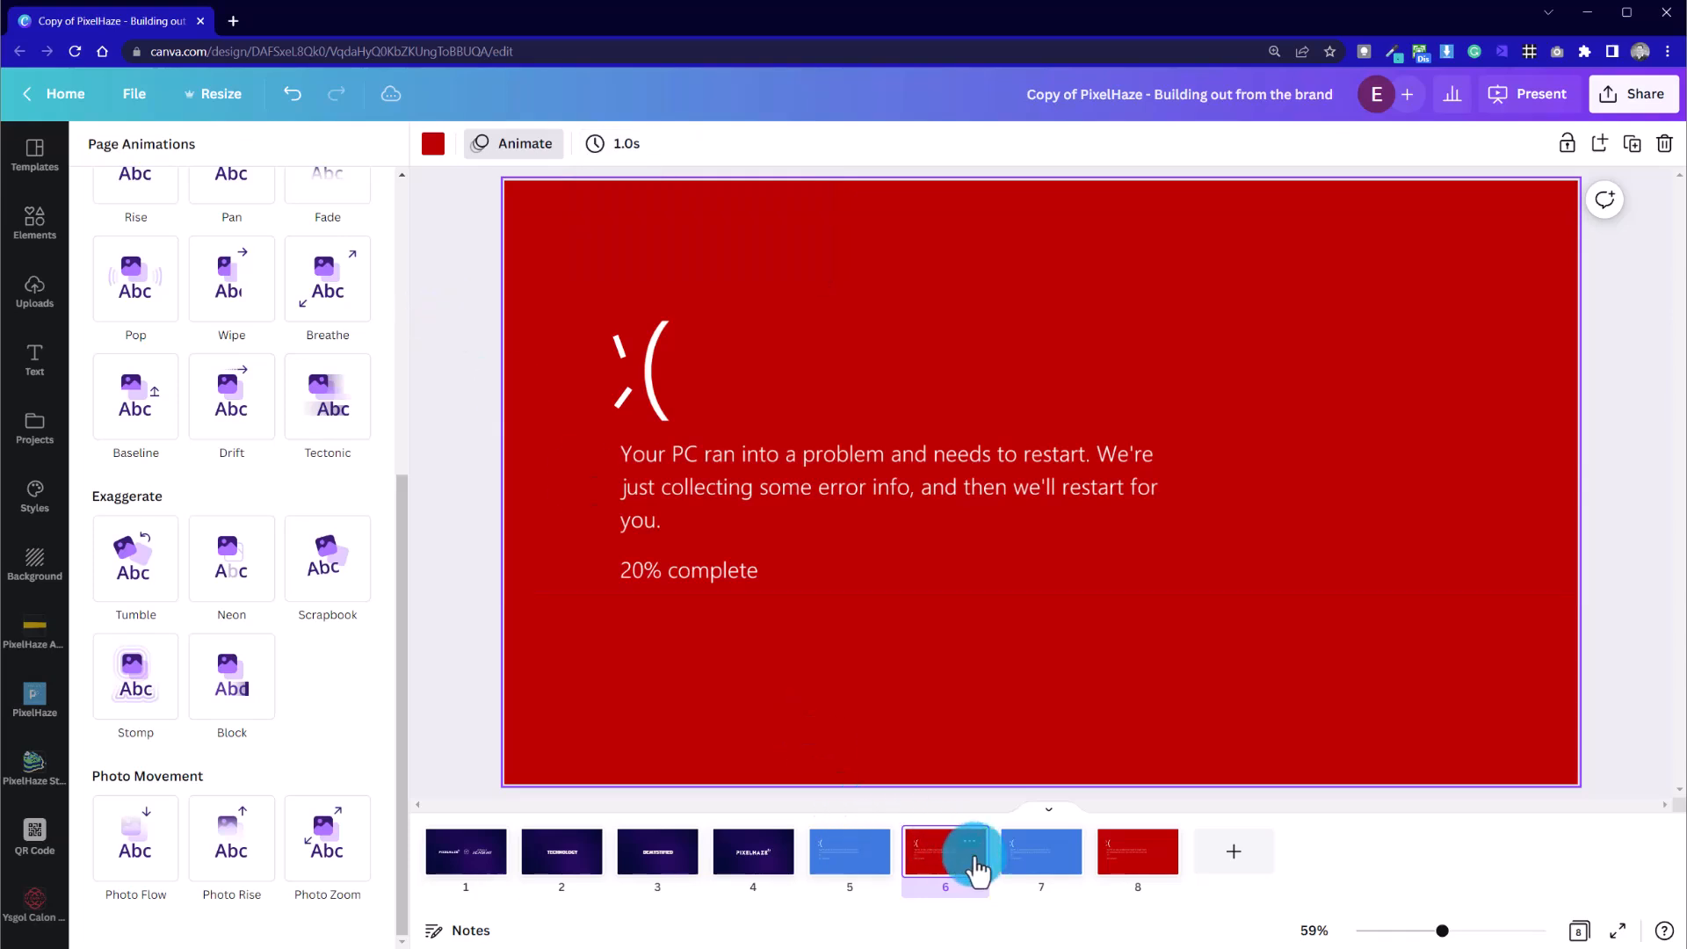
Shorten the duration of blue page 7 to 0.4 seconds
left_click(1010, 857)
left_click(604, 145)
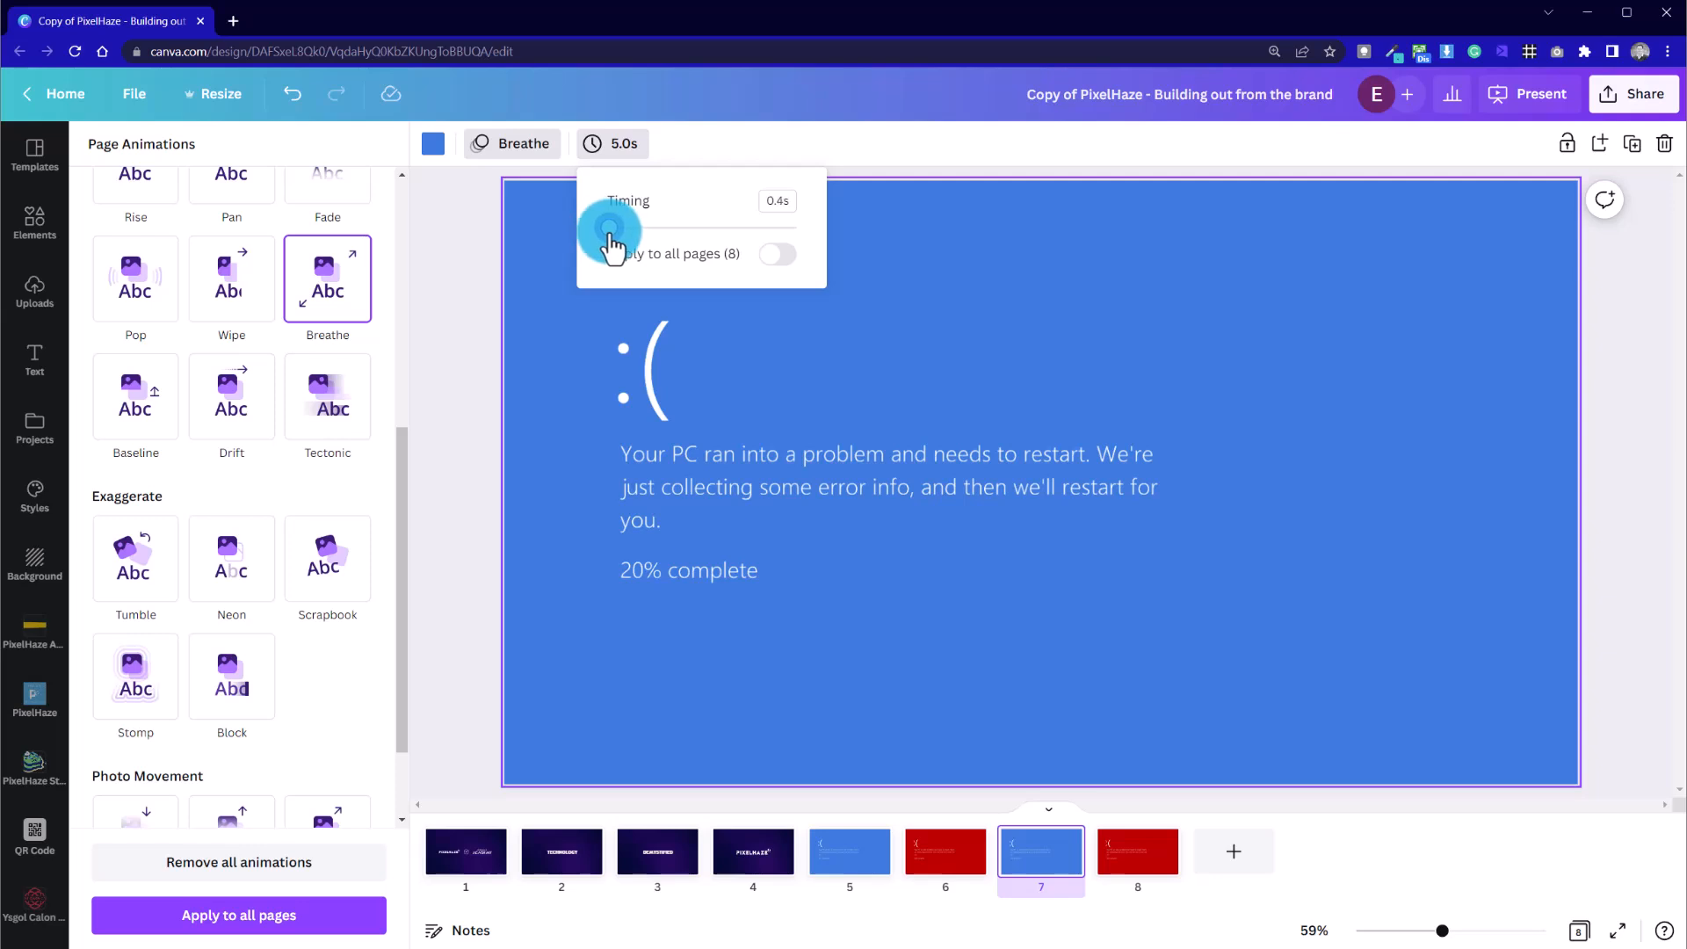
left_click(1142, 857)
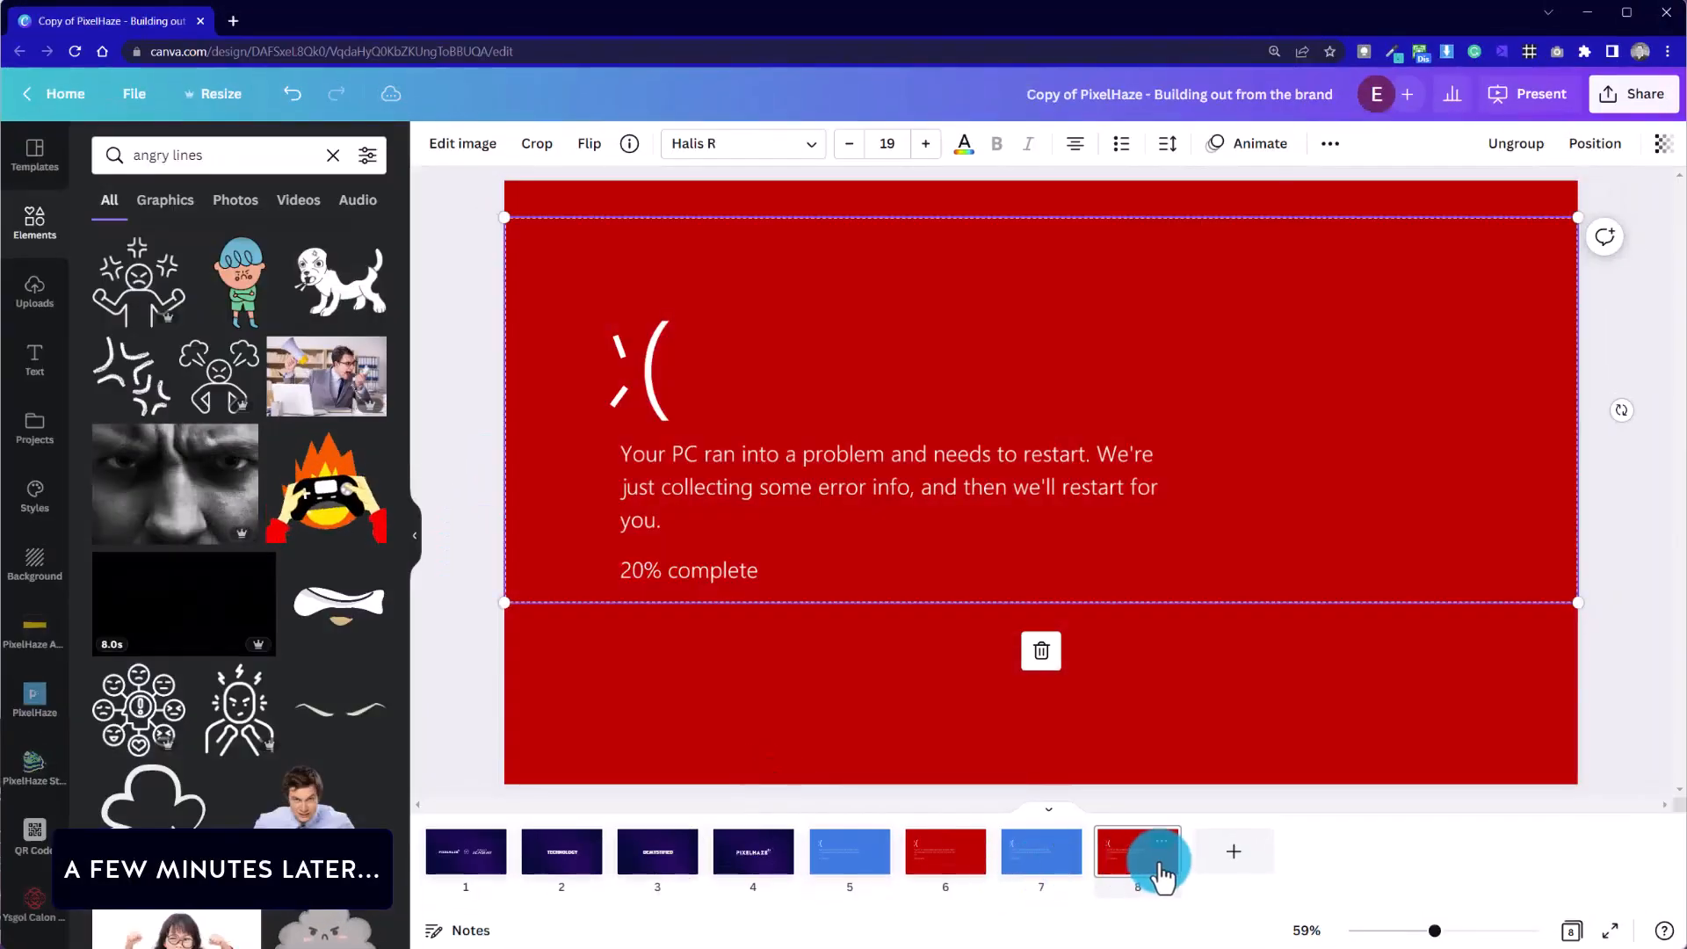
Delete the surplus pages, keeping only blue page 5 and the red page with the grouped artwork
mouse_move(1151, 869)
left_mouse_down()
mouse_move(934, 858)
mouse_move(1084, 881)
mouse_move(1126, 867)
left_mouse_up()
key("Delete")
left_click(855, 872)
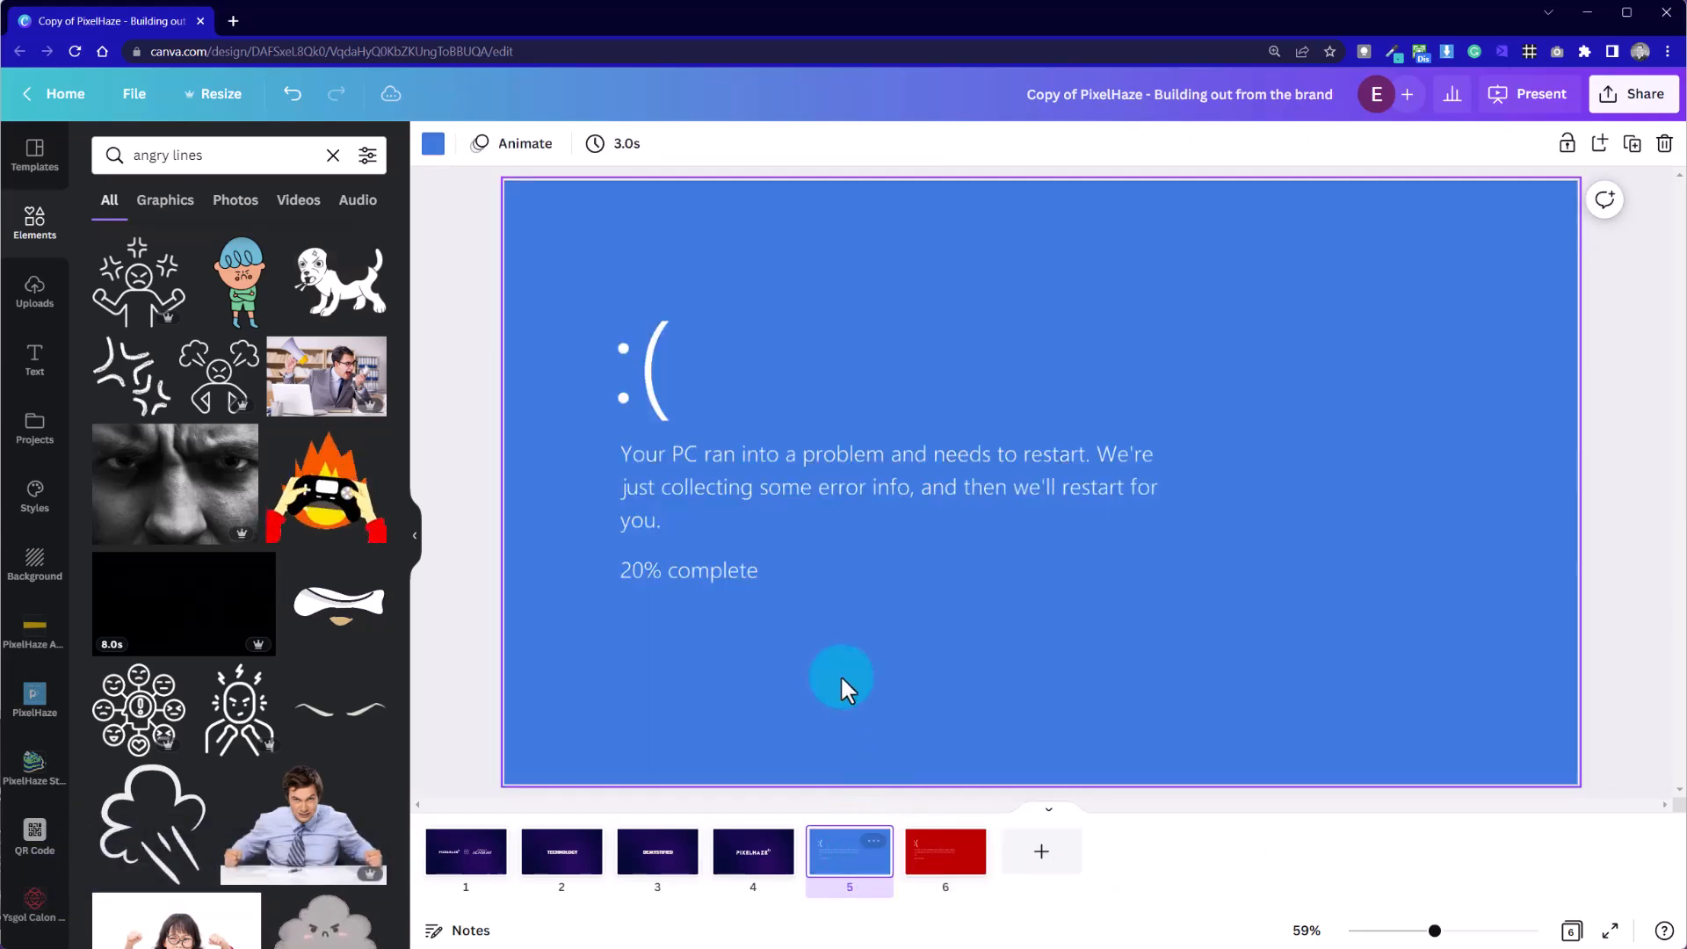
Examine the faces on the blue and red pages and select the red page's grouped artwork
left_click(651, 370)
left_click_drag(622, 417, 634, 327)
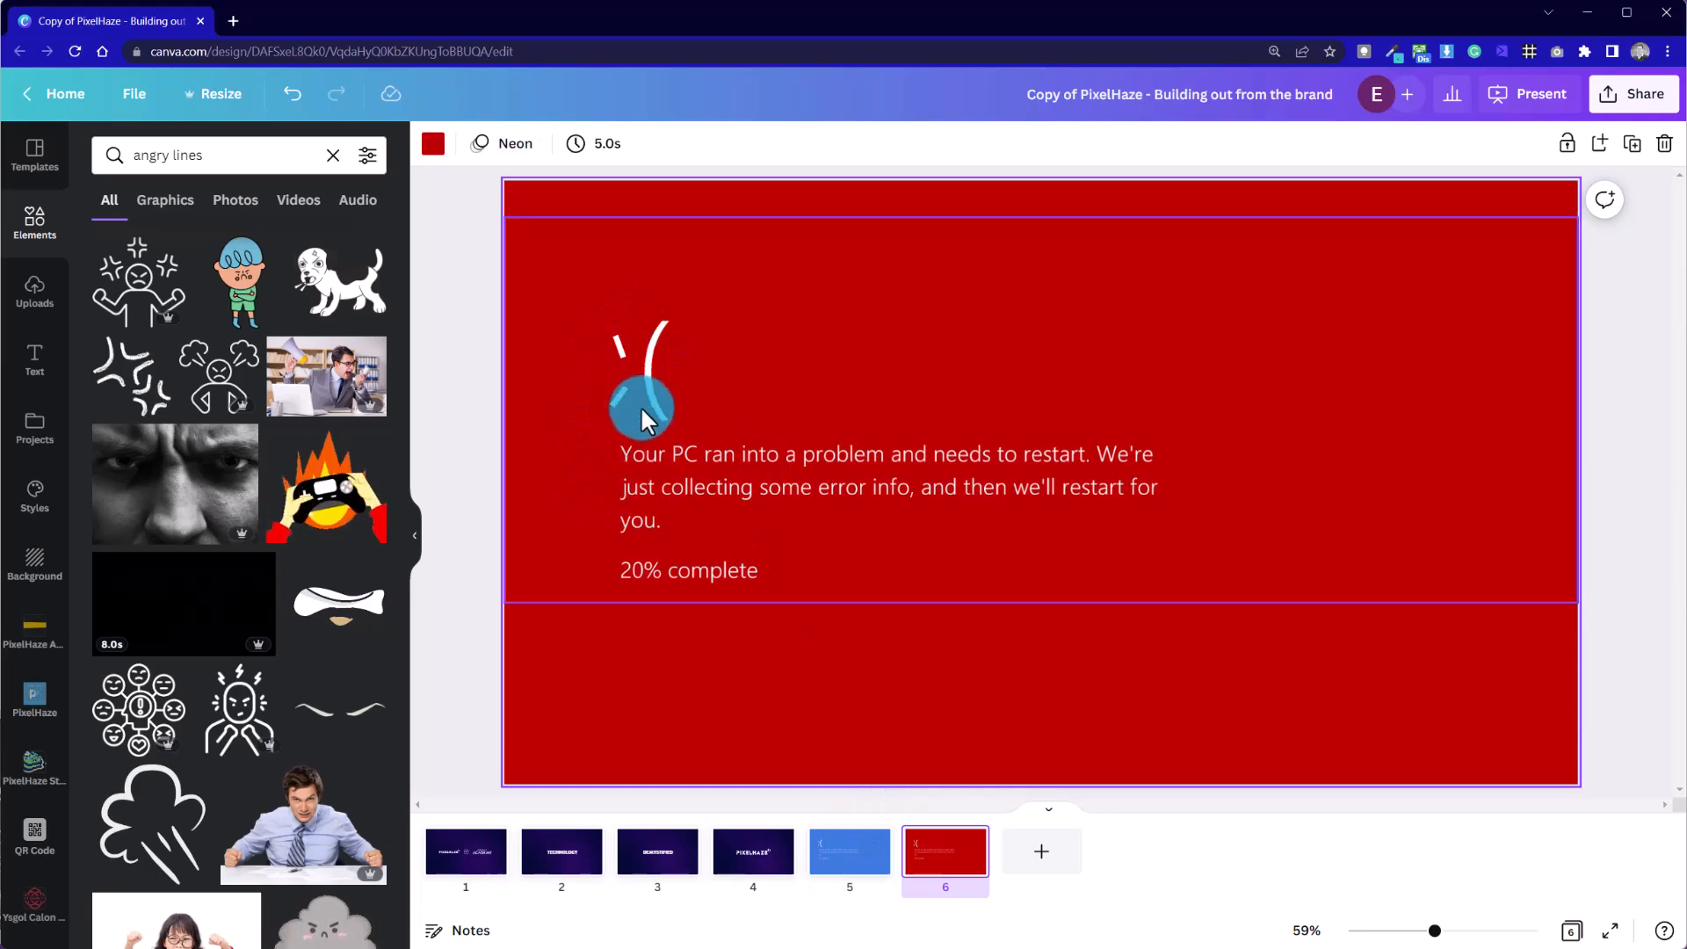
left_click(919, 325)
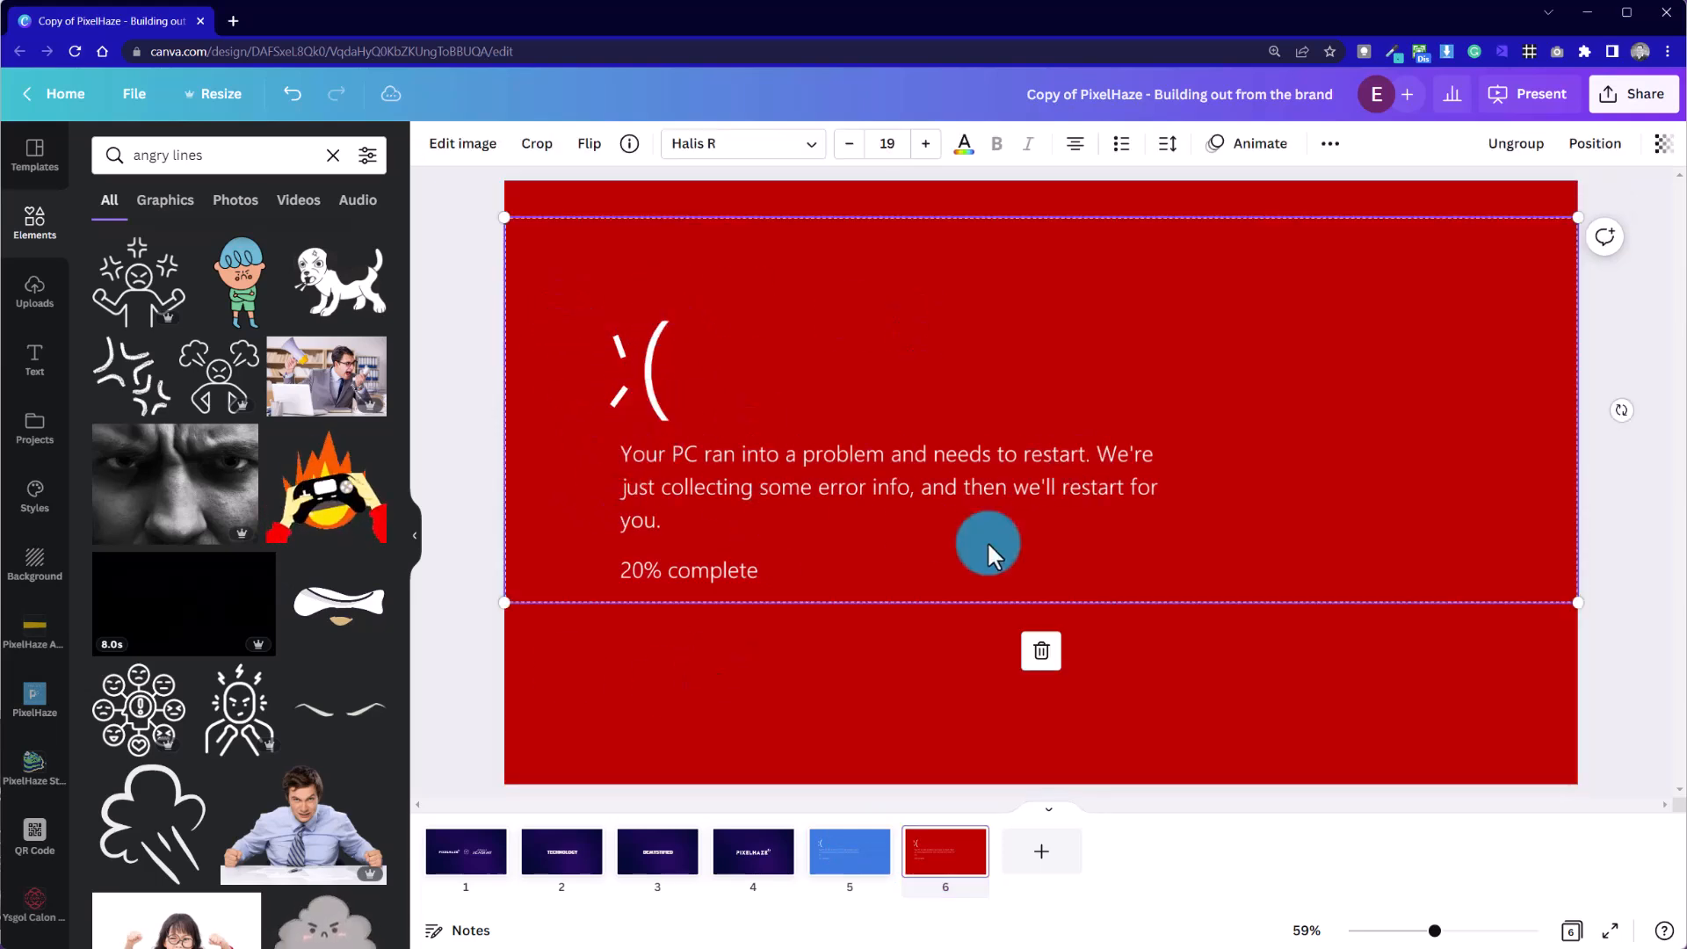
Apply the Neon page animation to red page 6
left_click(861, 876)
left_click(944, 850)
left_click(497, 148)
left_click(41, 559)
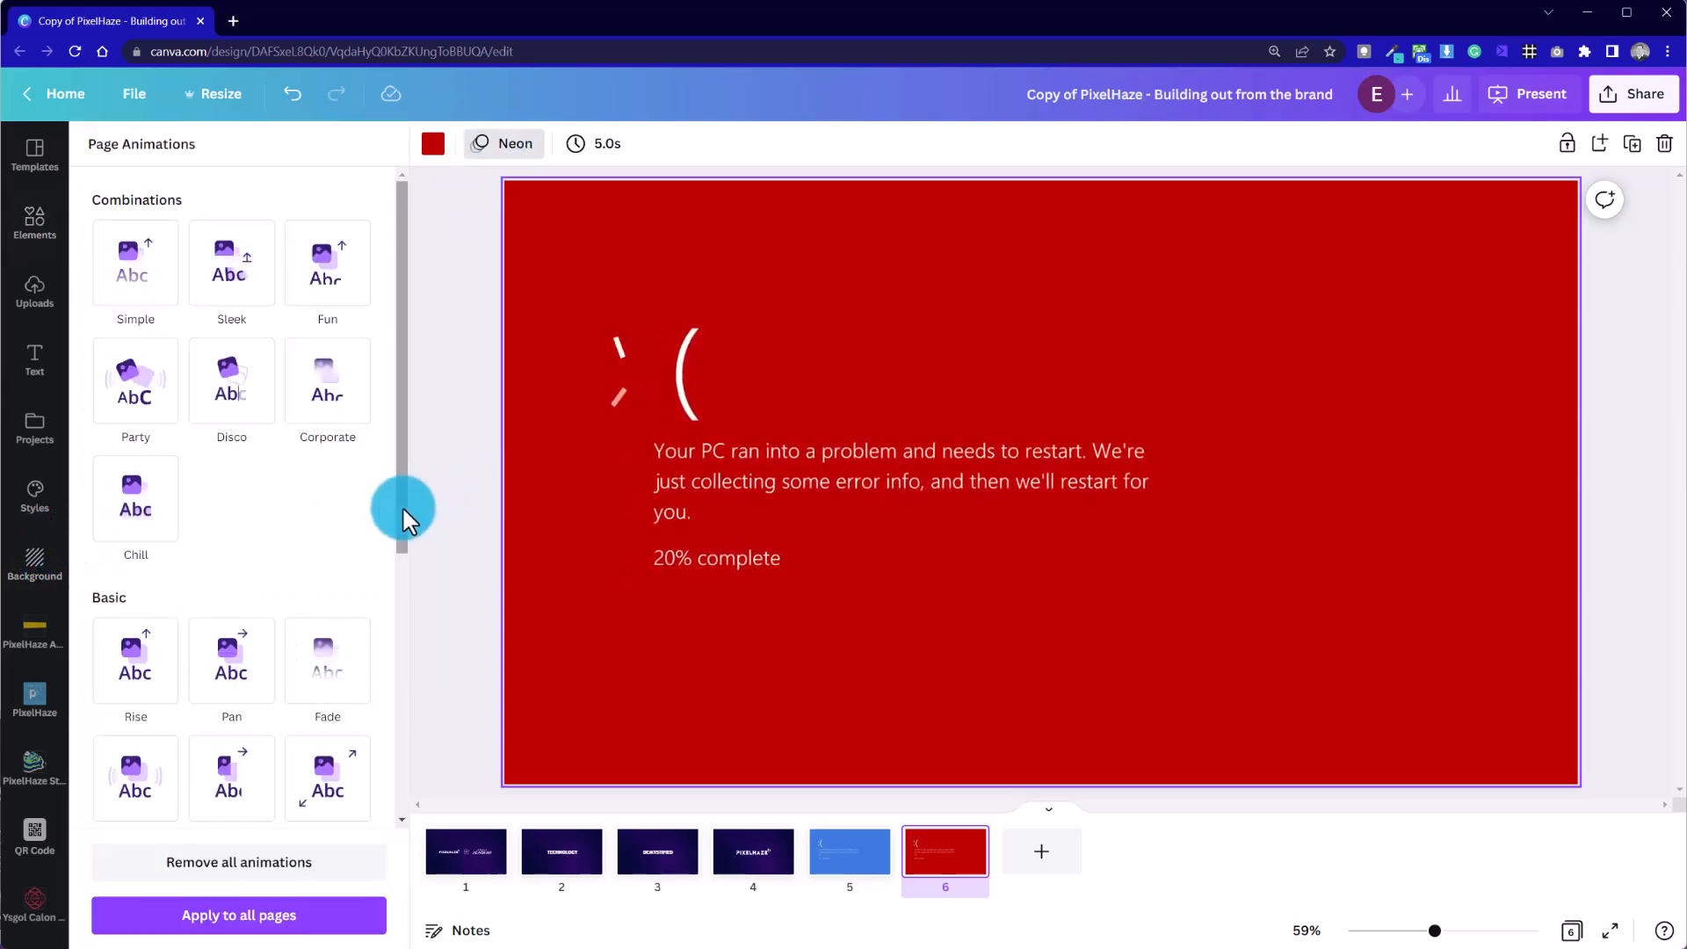
left_click_drag(400, 522, 290, 689)
left_click(233, 668)
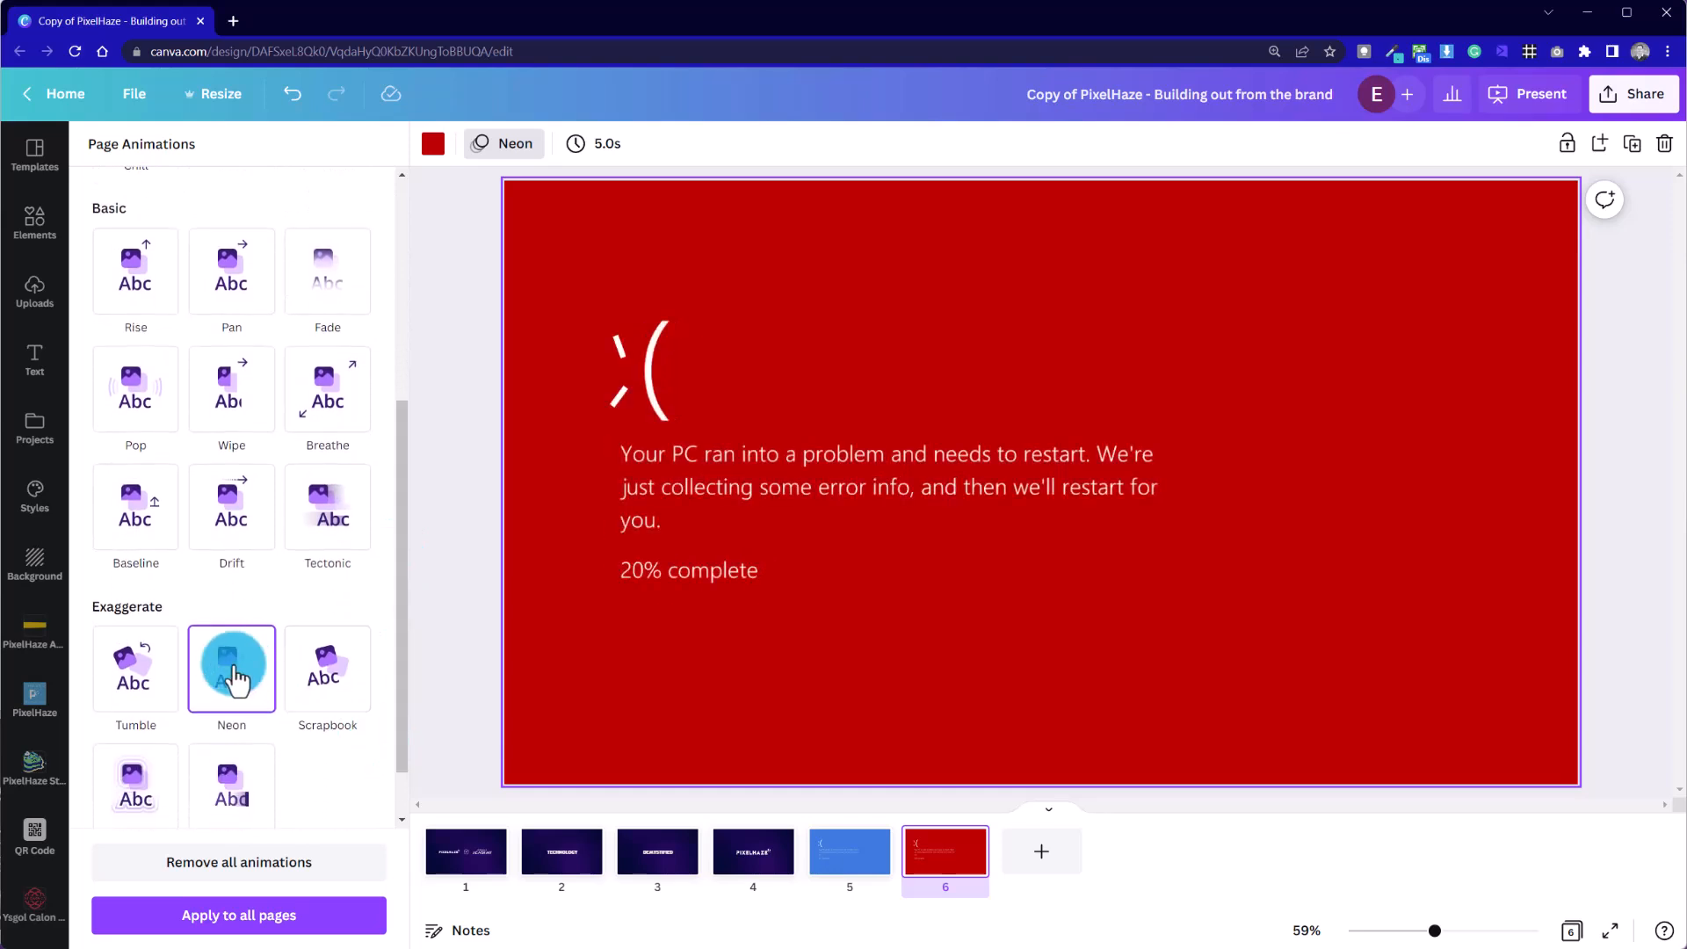
left_click(241, 675)
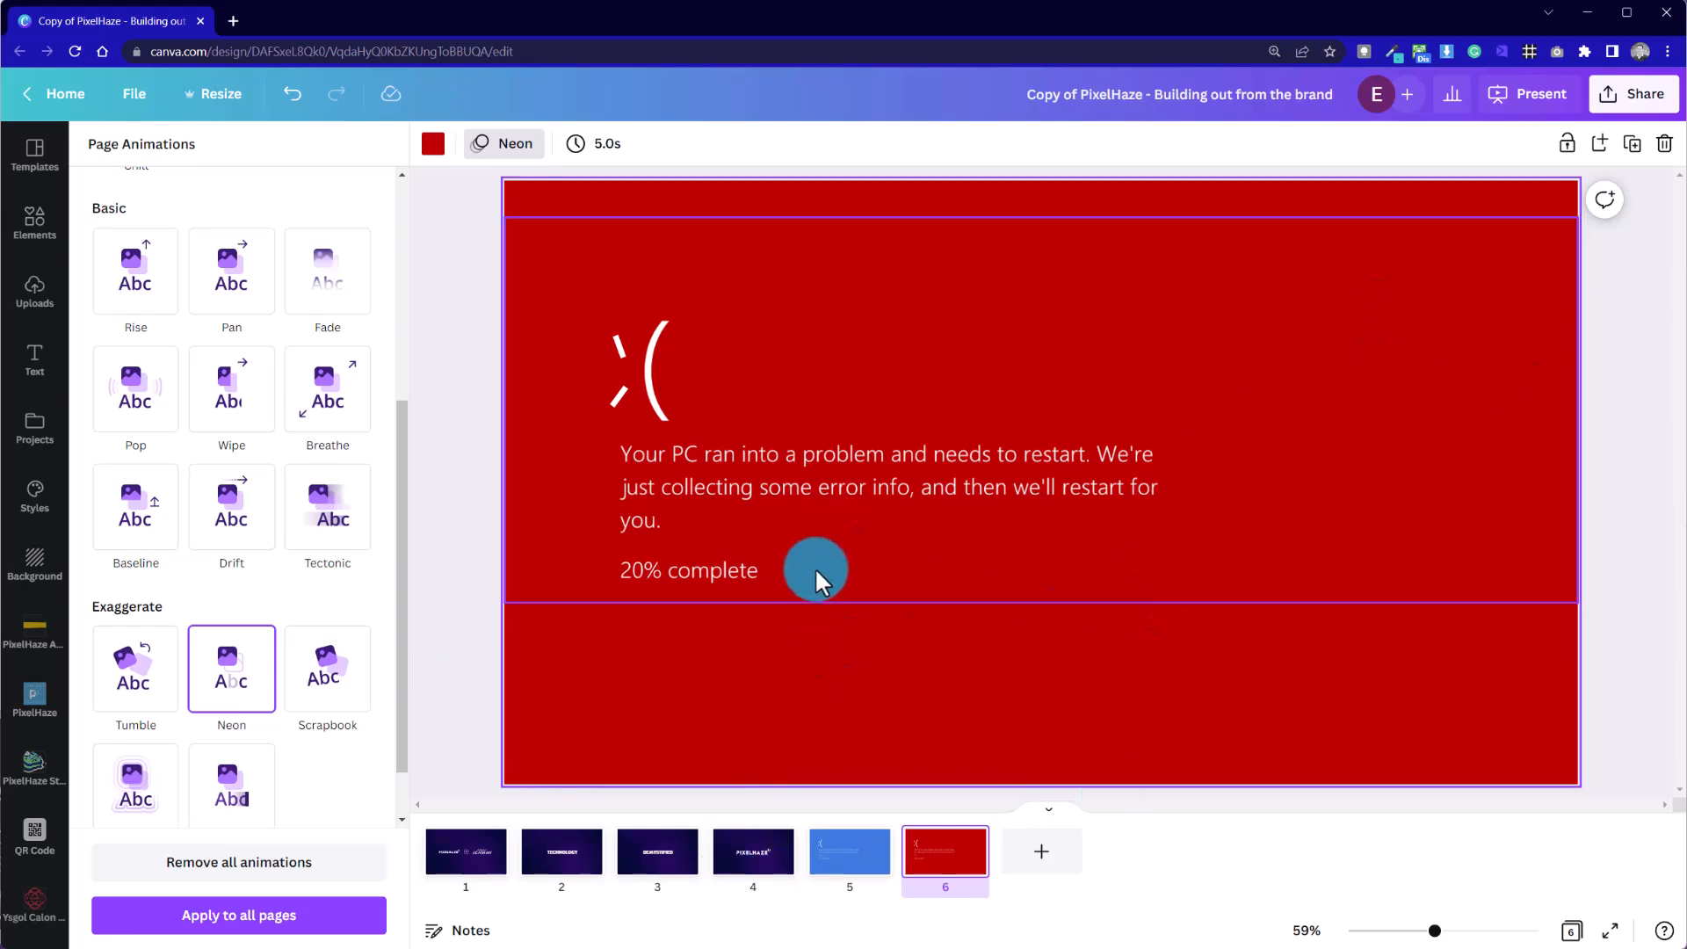
Set up a download of the design with MP4 Video as the file type
left_click(1621, 96)
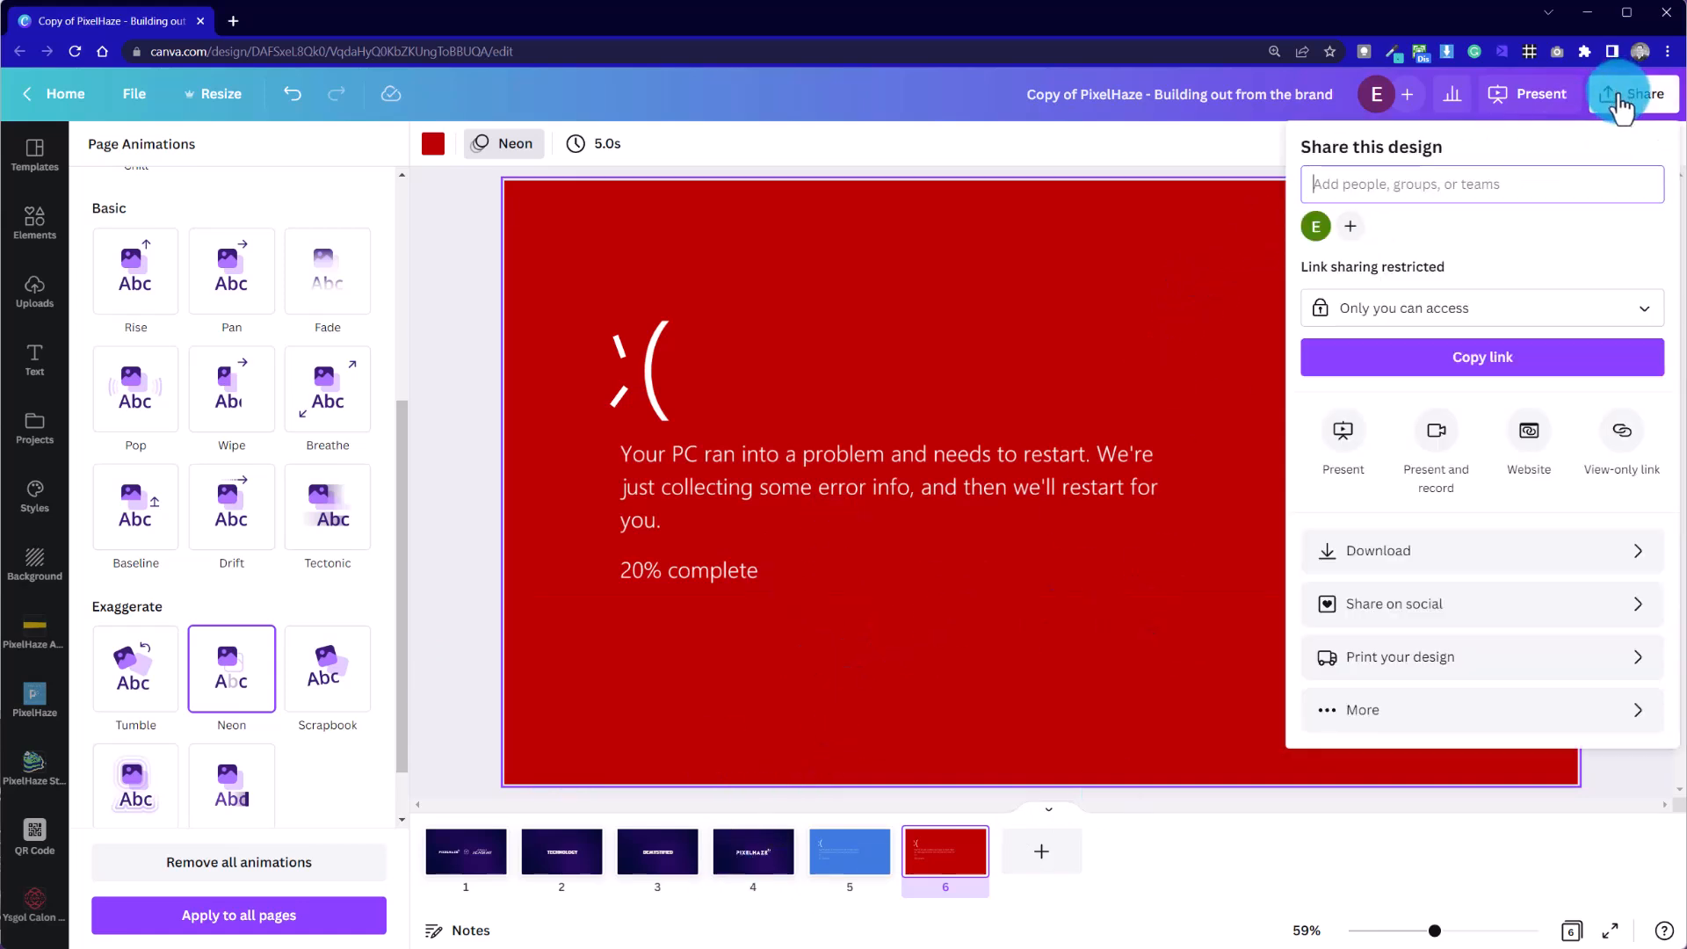
left_click(1543, 550)
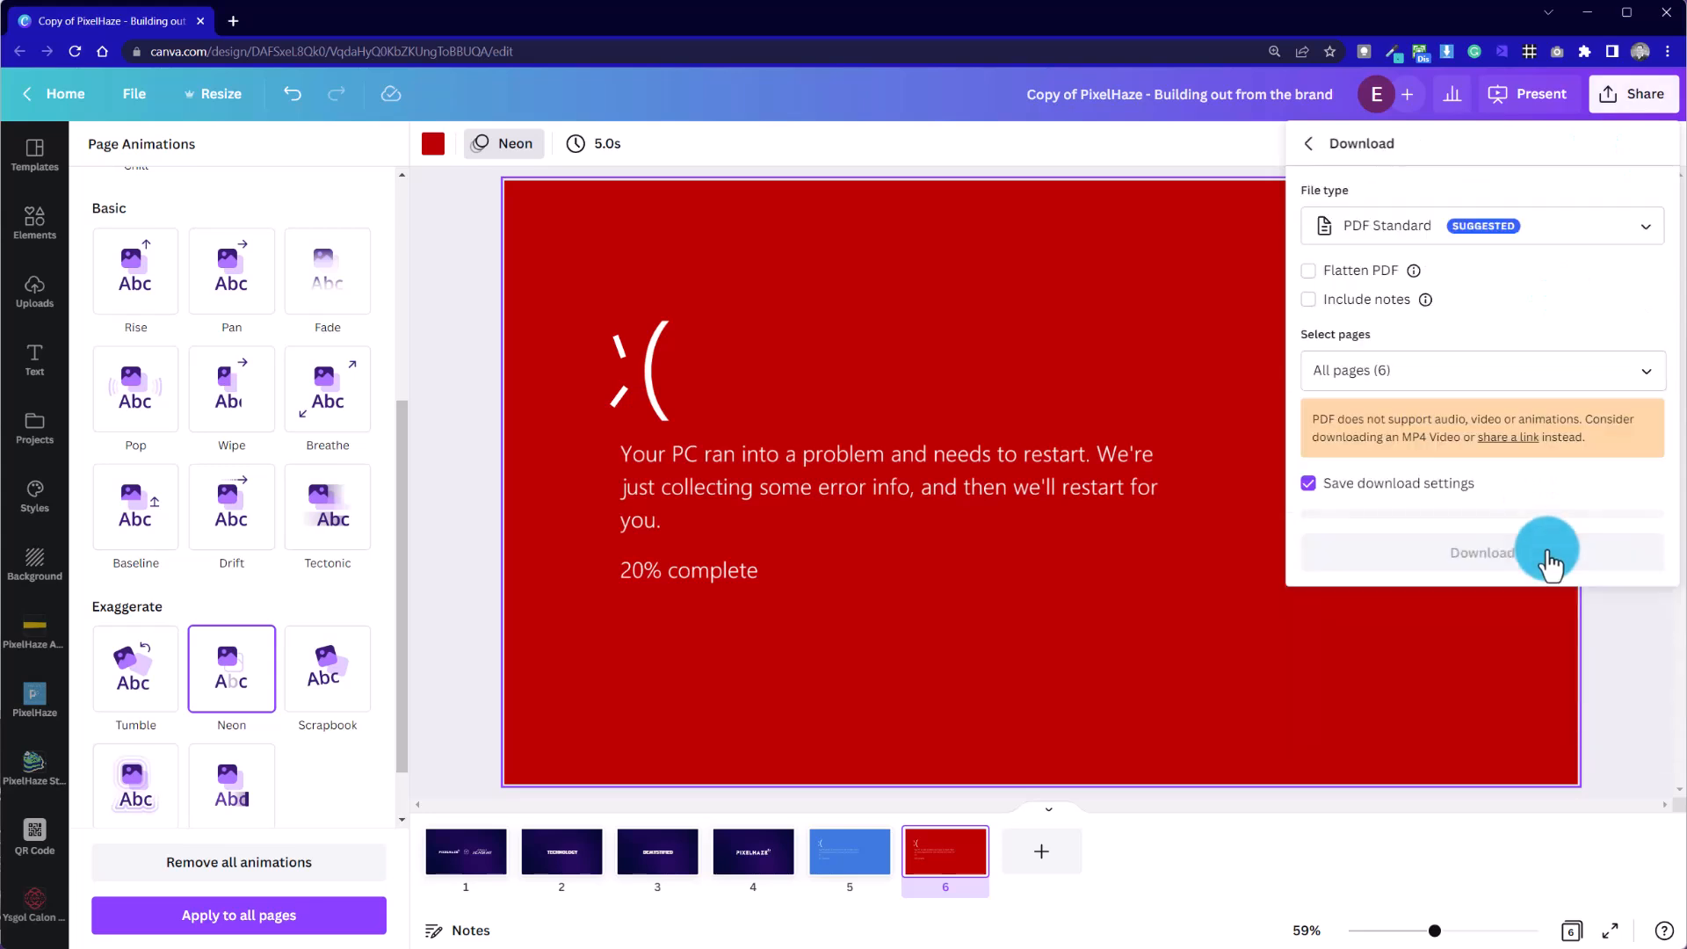
left_click(1504, 239)
left_click(1445, 555)
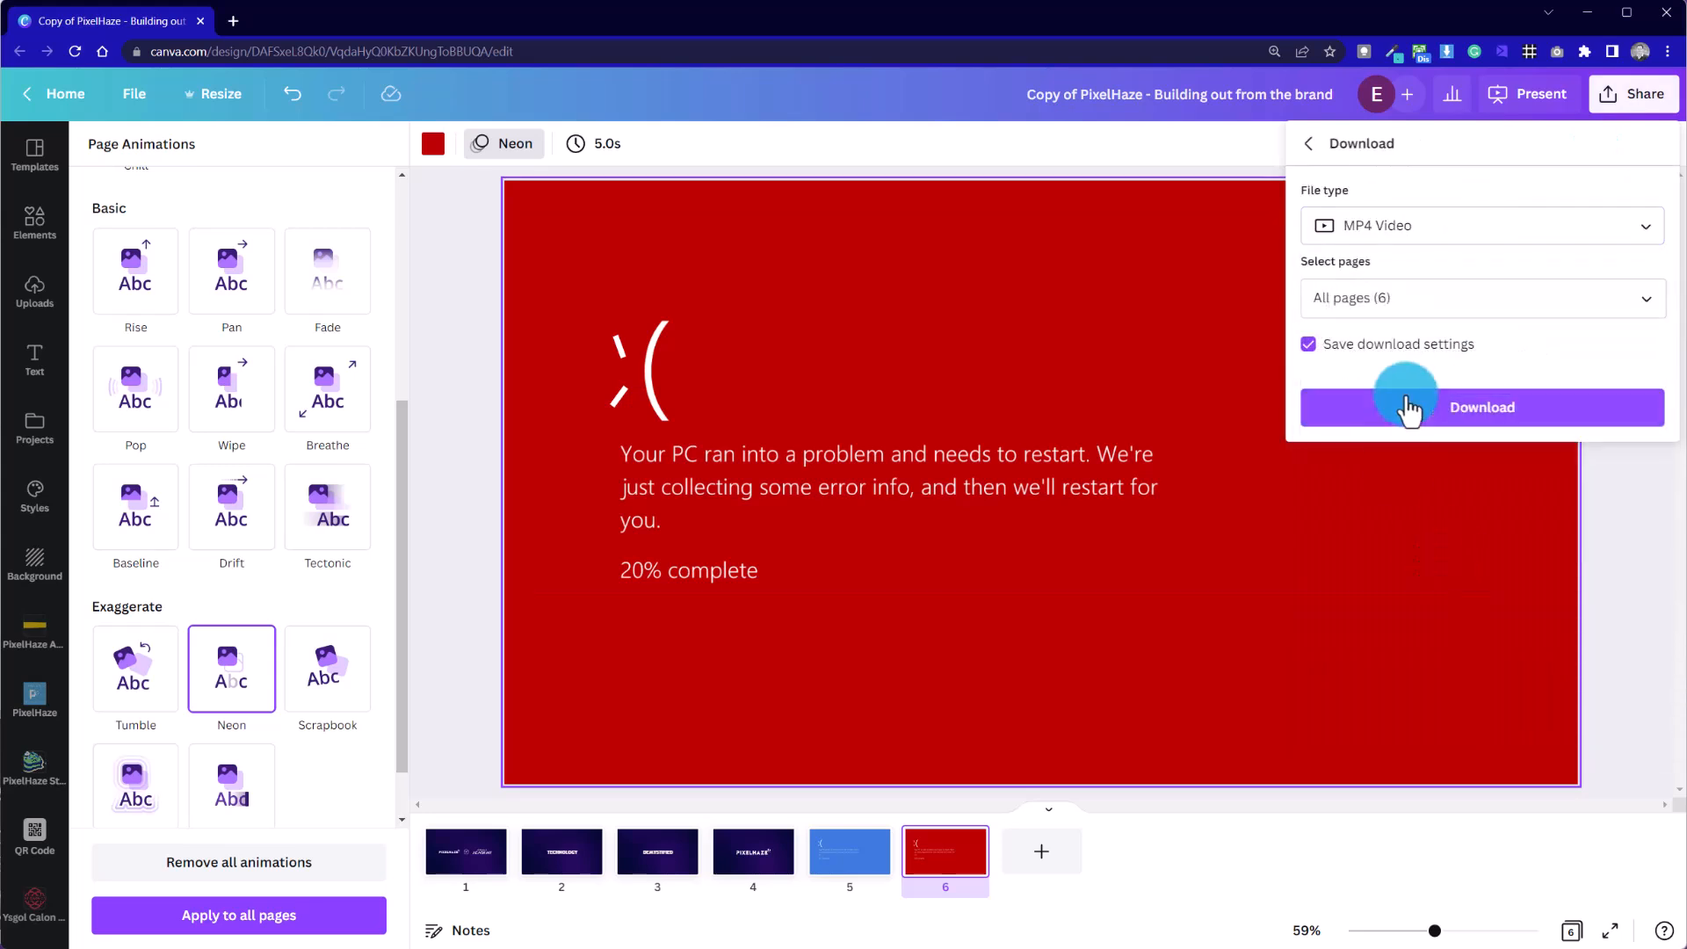
Limit the export to pages 5–6 and download the video, closing the media player after watching the result
left_click(1451, 299)
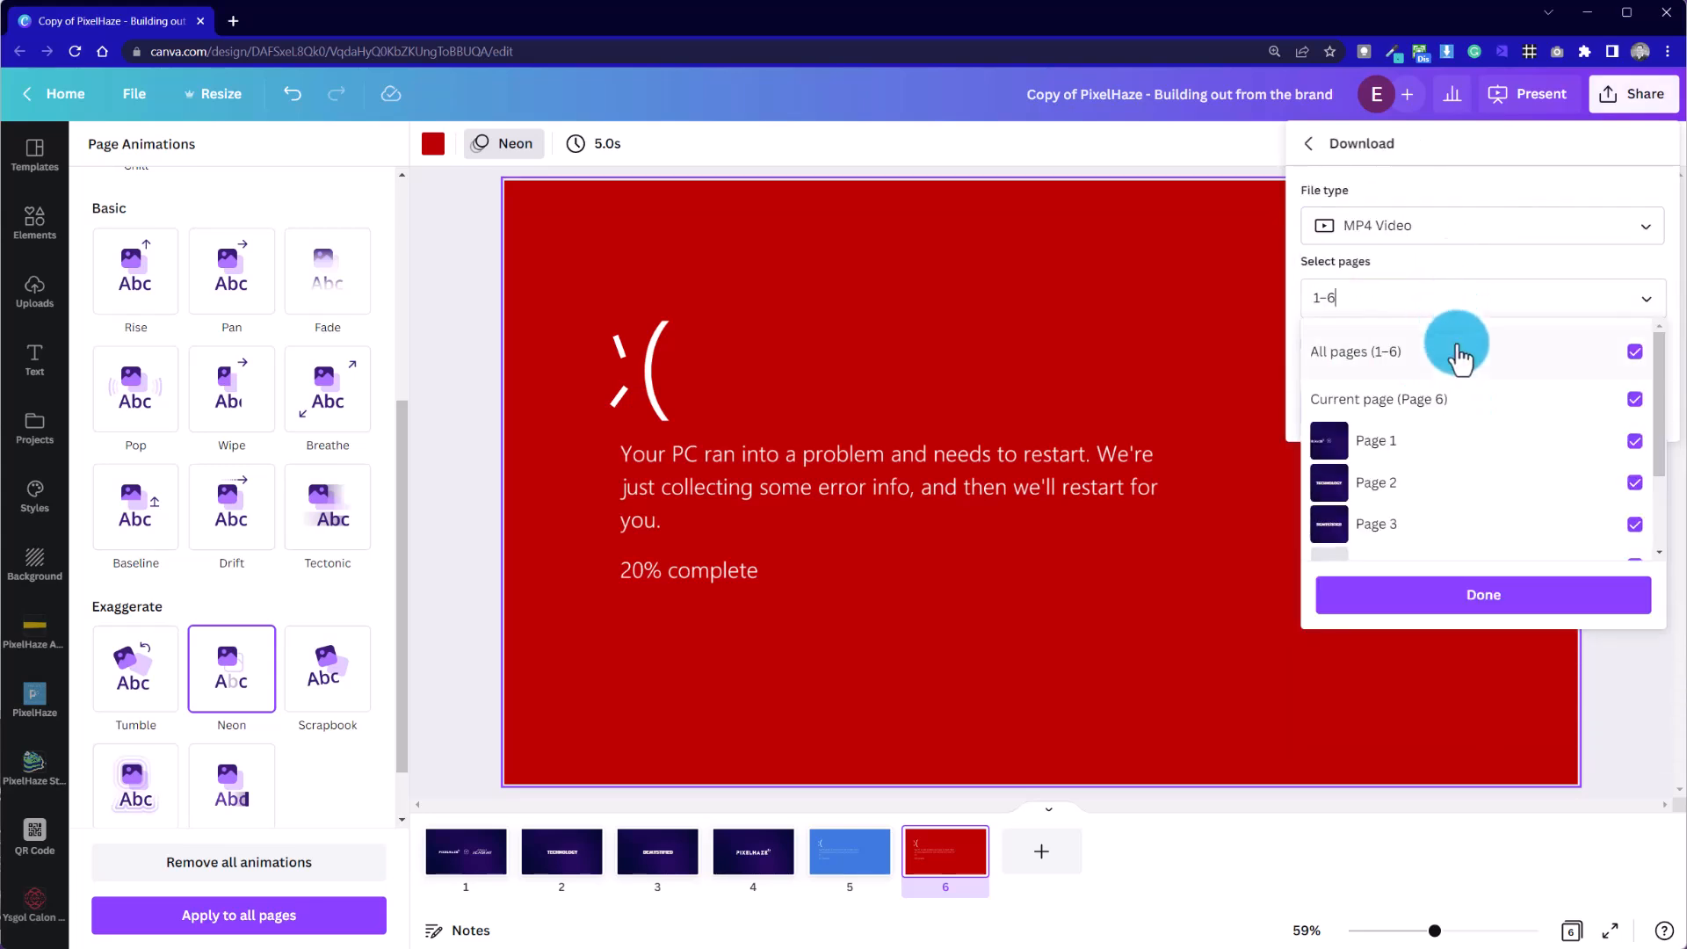
left_click(1636, 356)
scroll(1582, 444, "down", 3)
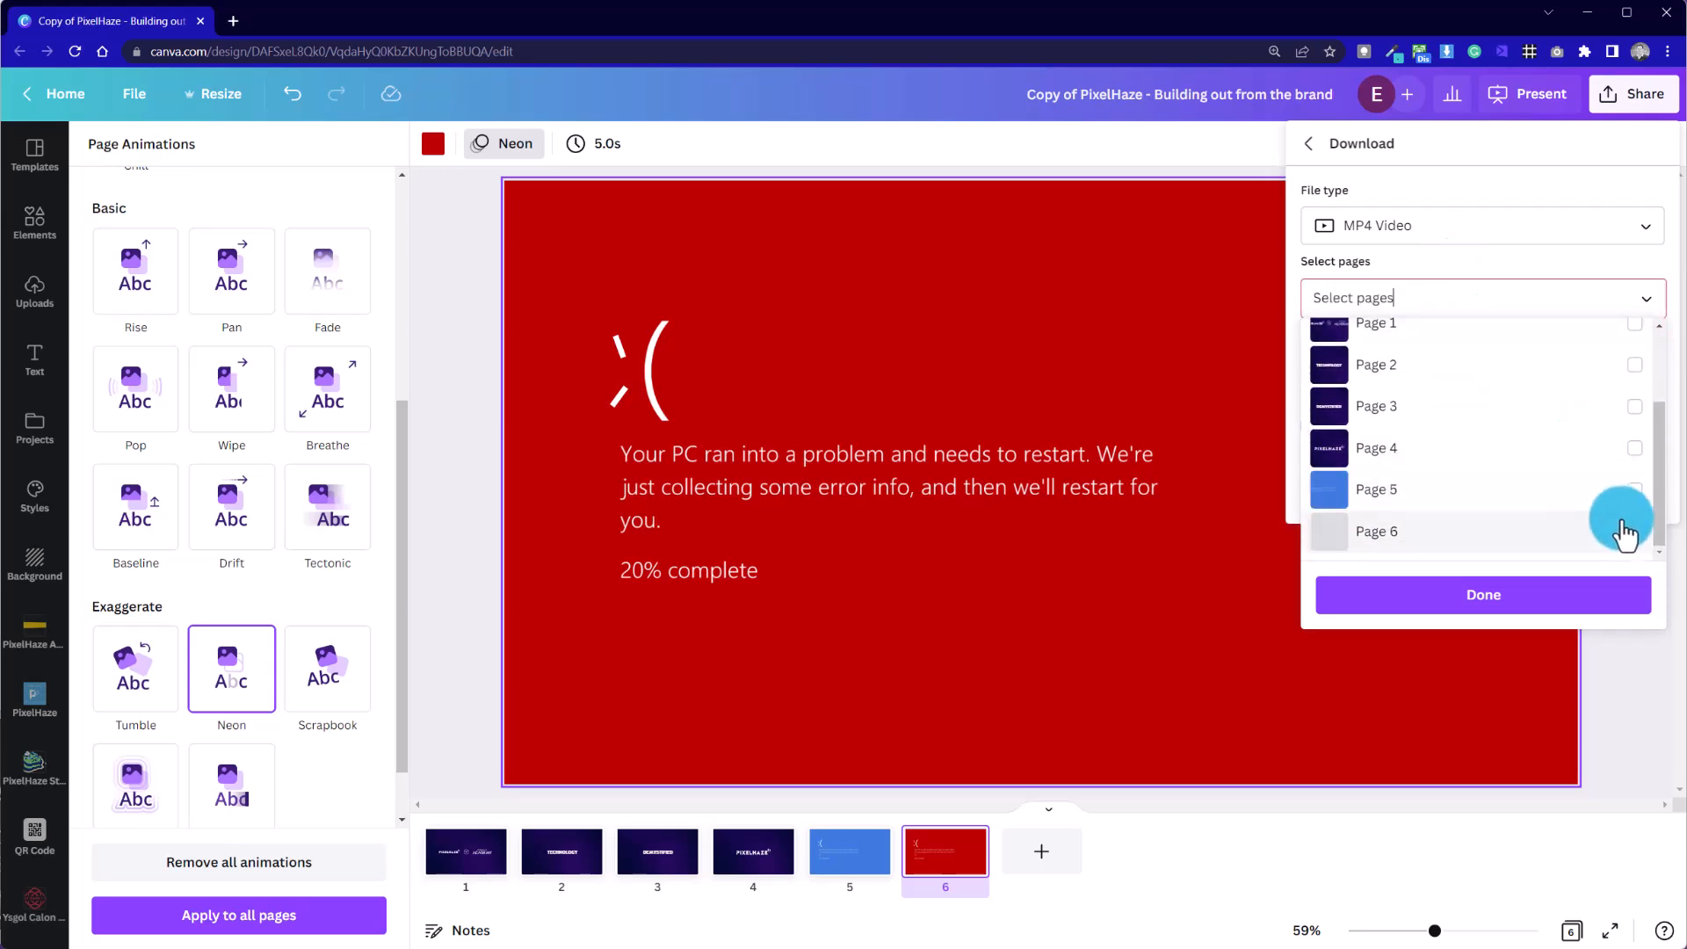
left_click(1636, 490)
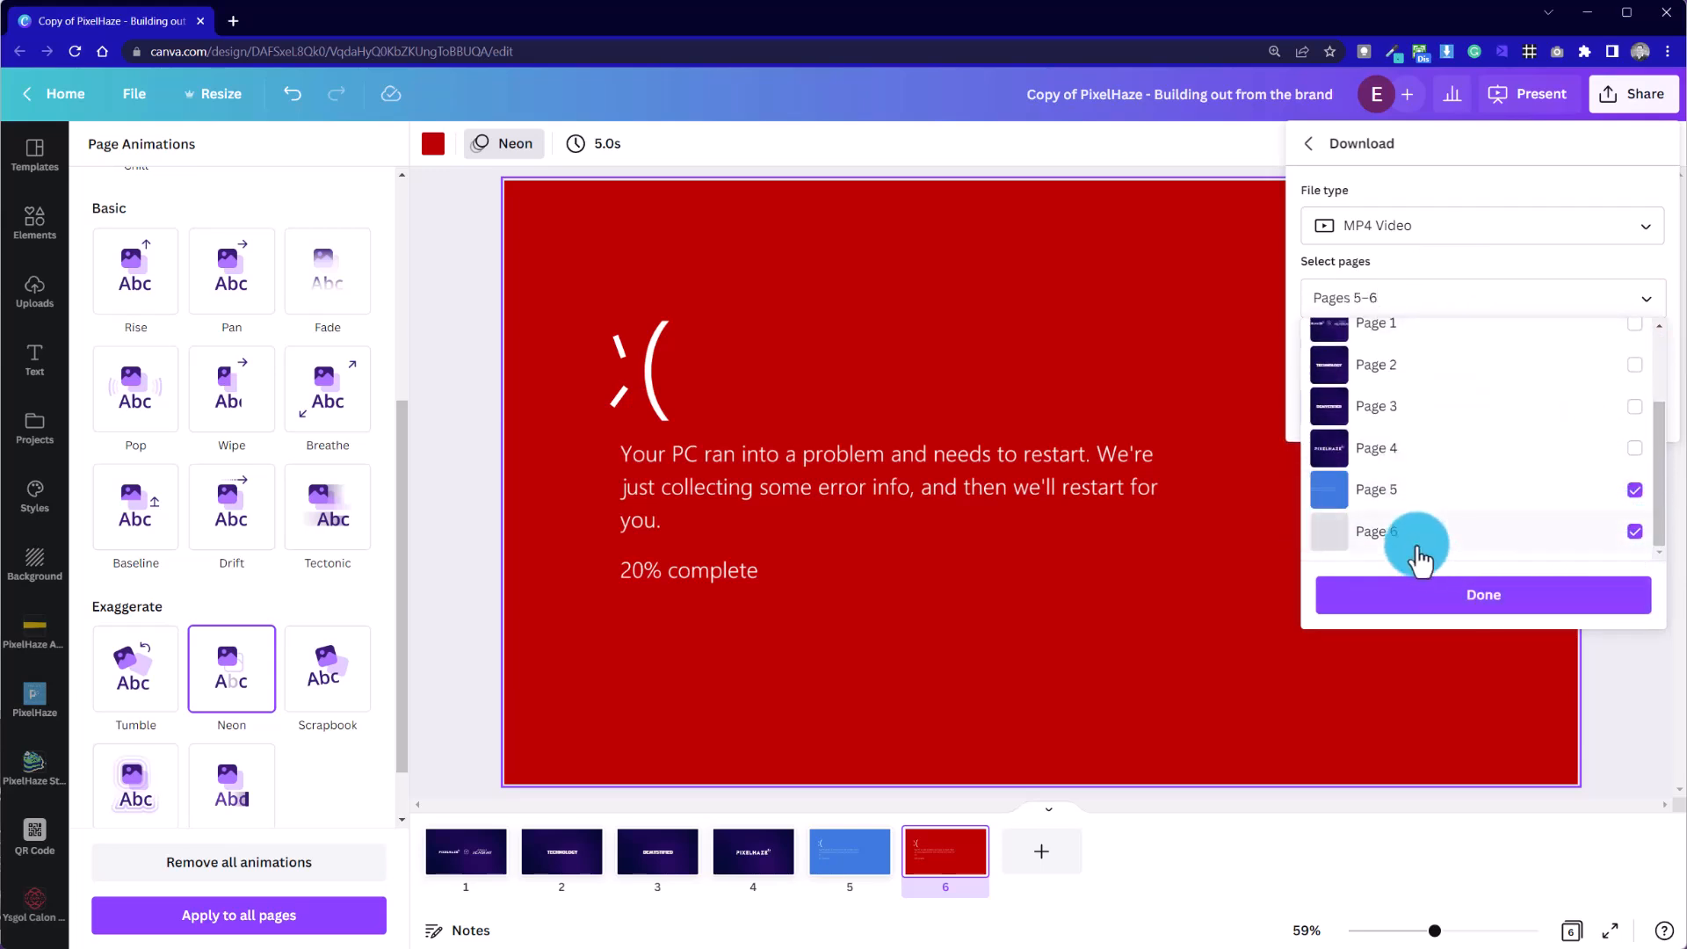
left_click(1446, 611)
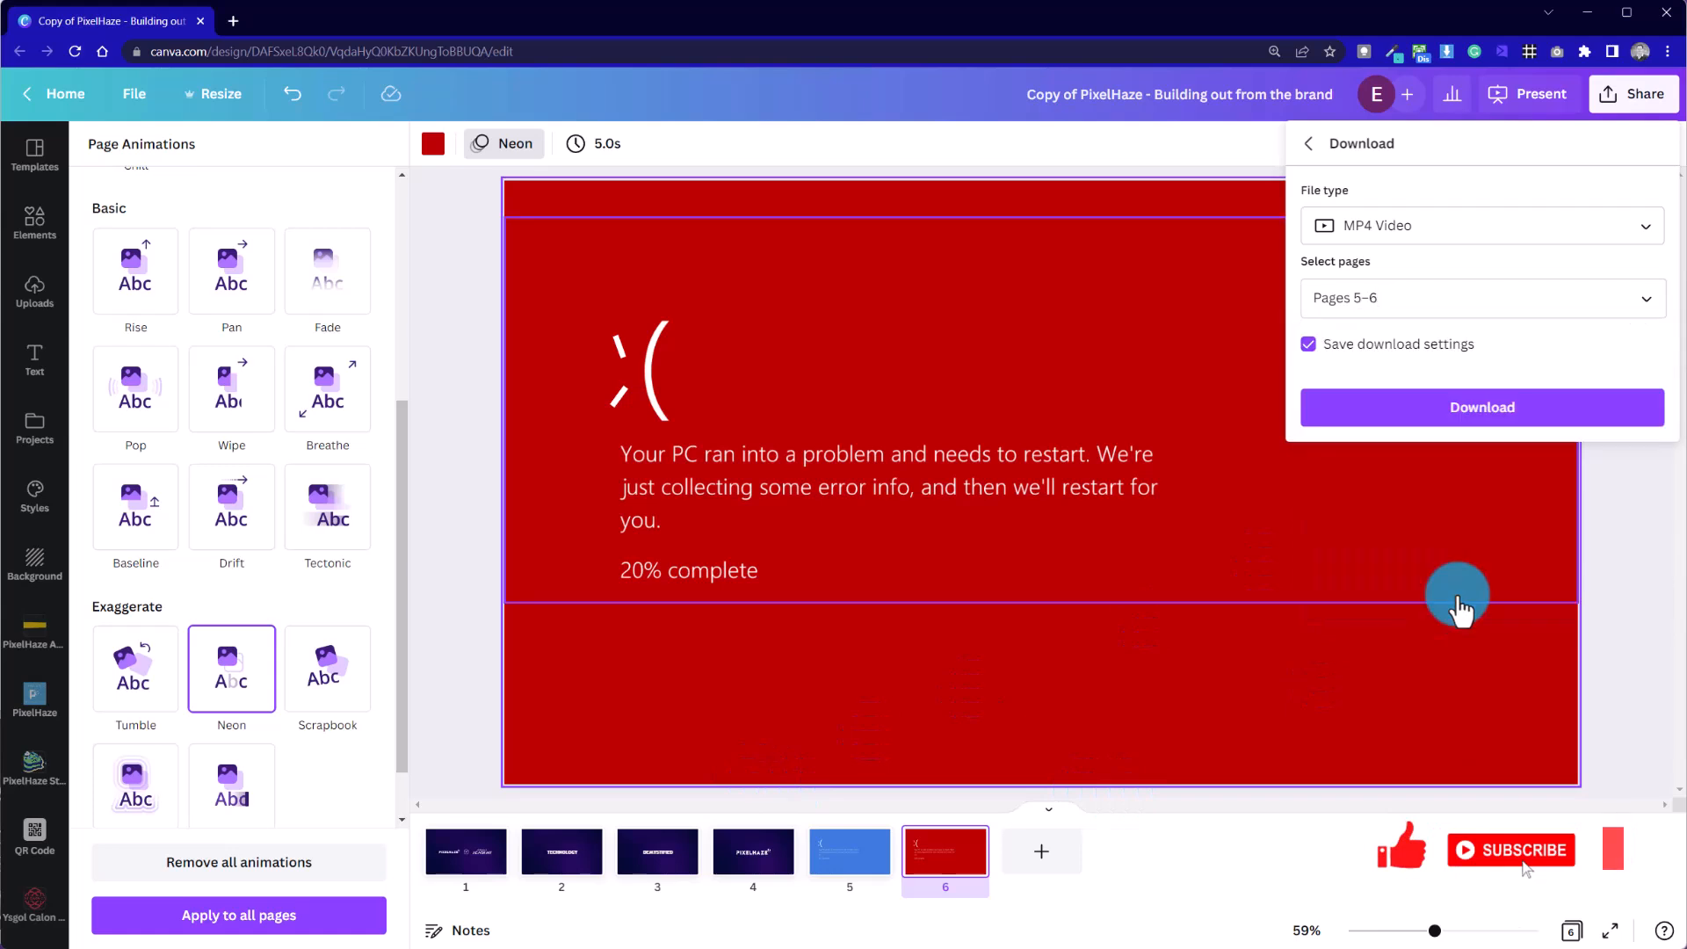
left_click(1465, 421)
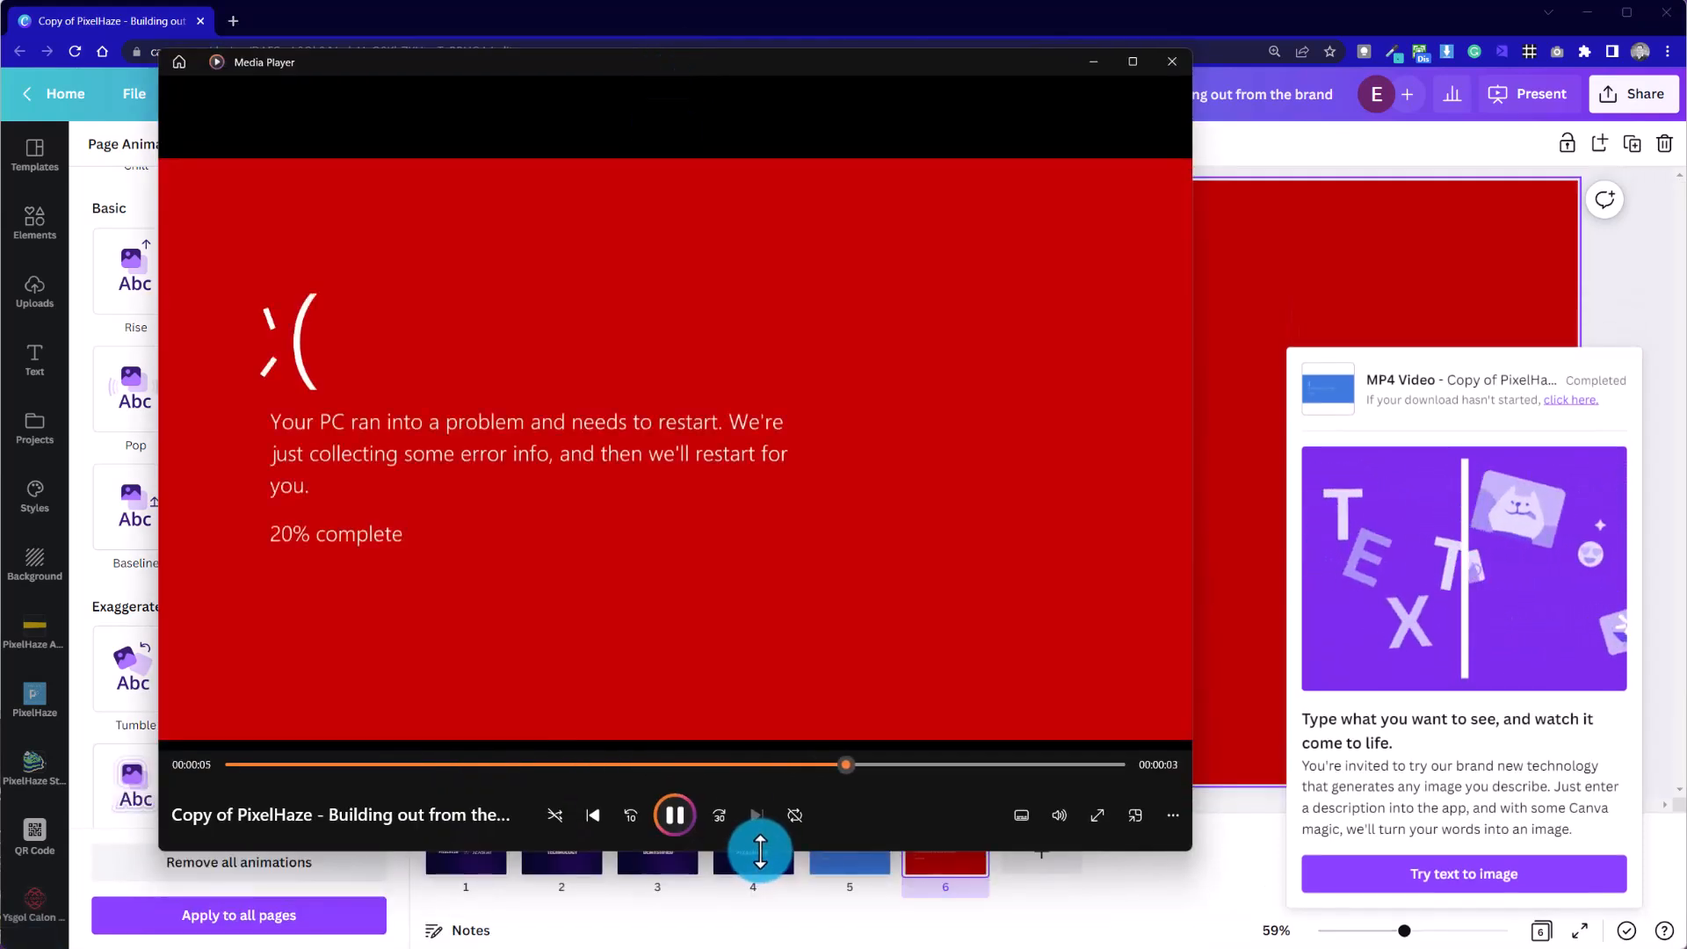
left_click(1171, 60)
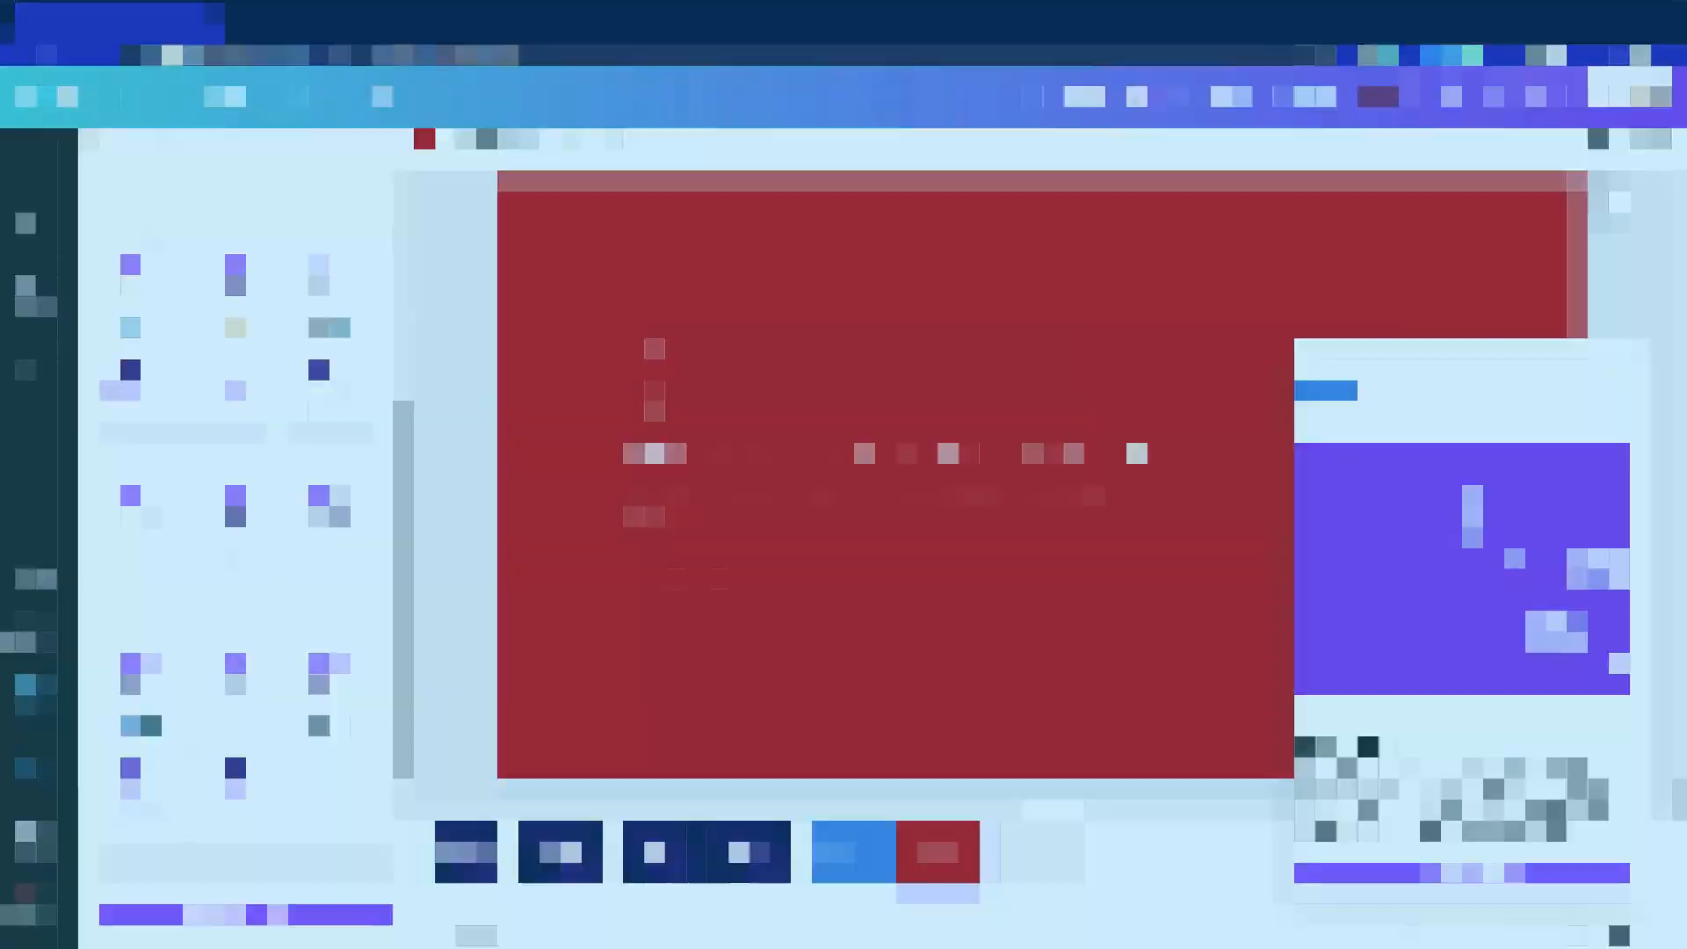